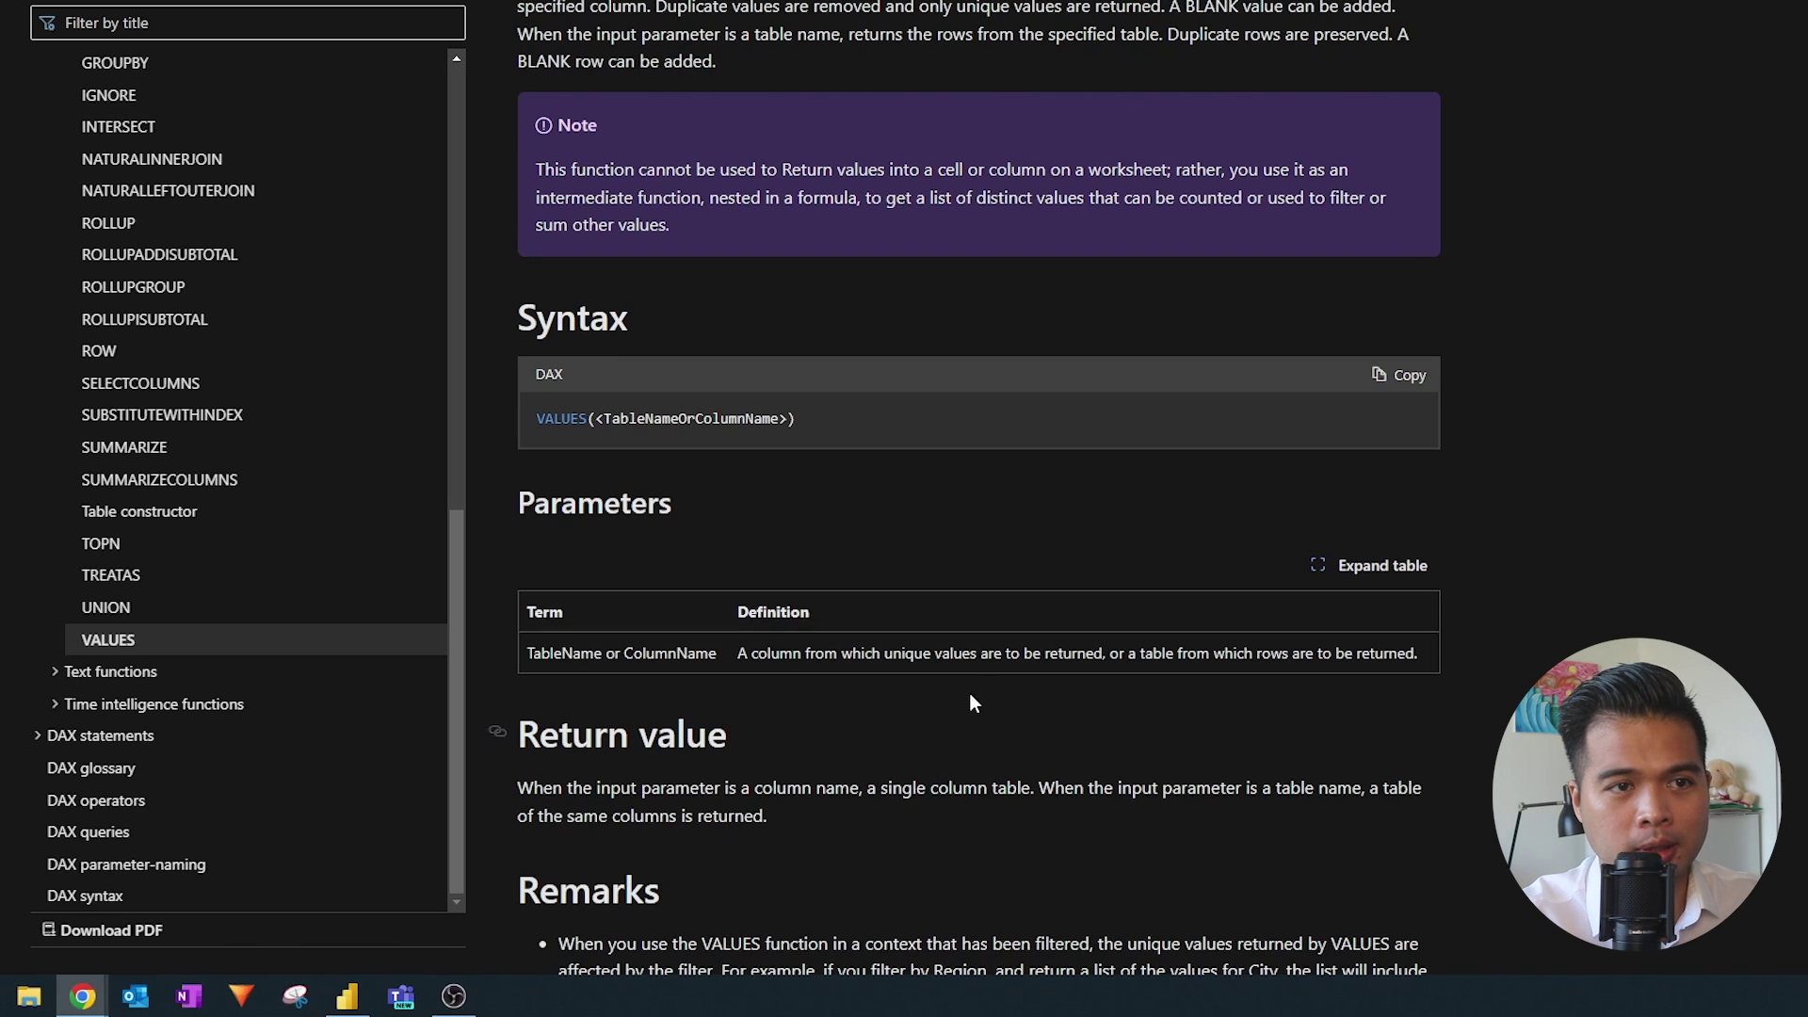
- Switch to Power BI Desktop and examine how the Categories and Test tables are related in the data model
{"action": "left_click", "coordinate": [347, 996]}
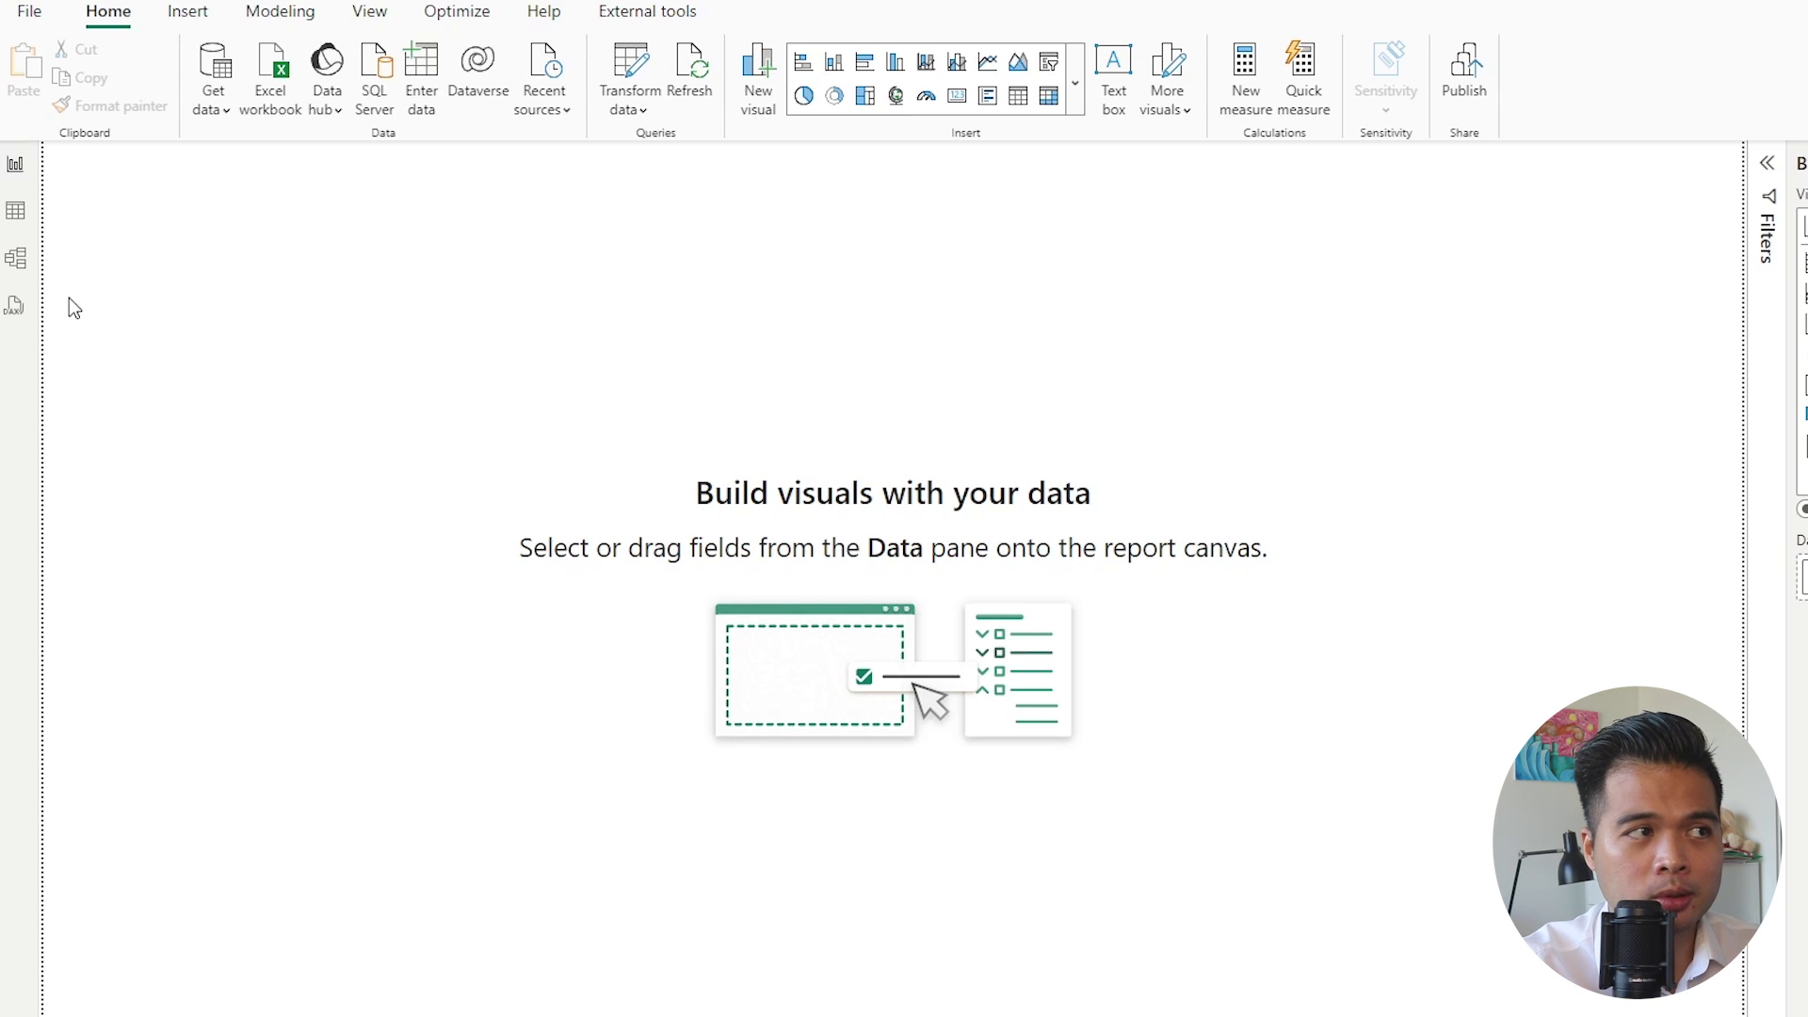
{"action": "left_click", "coordinate": [15, 258]}
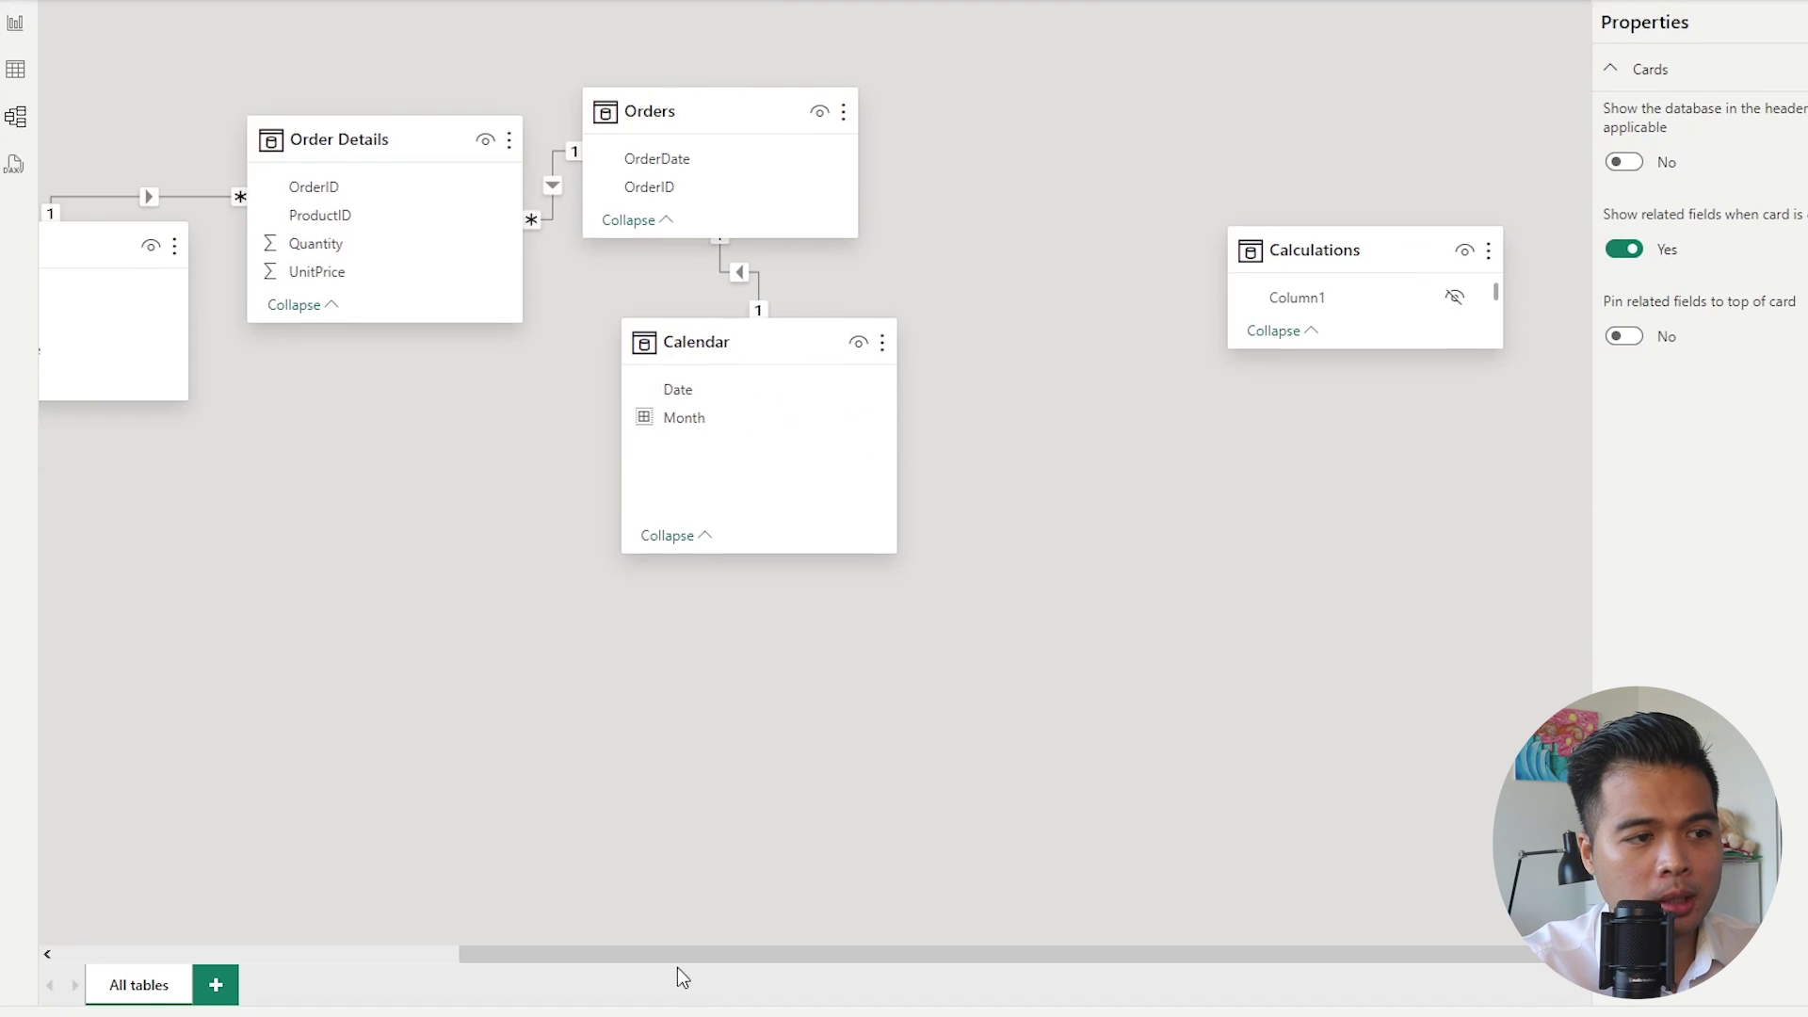
{"action": "left_click_drag", "start_coordinate": [682, 955], "coordinate": [169, 955]}
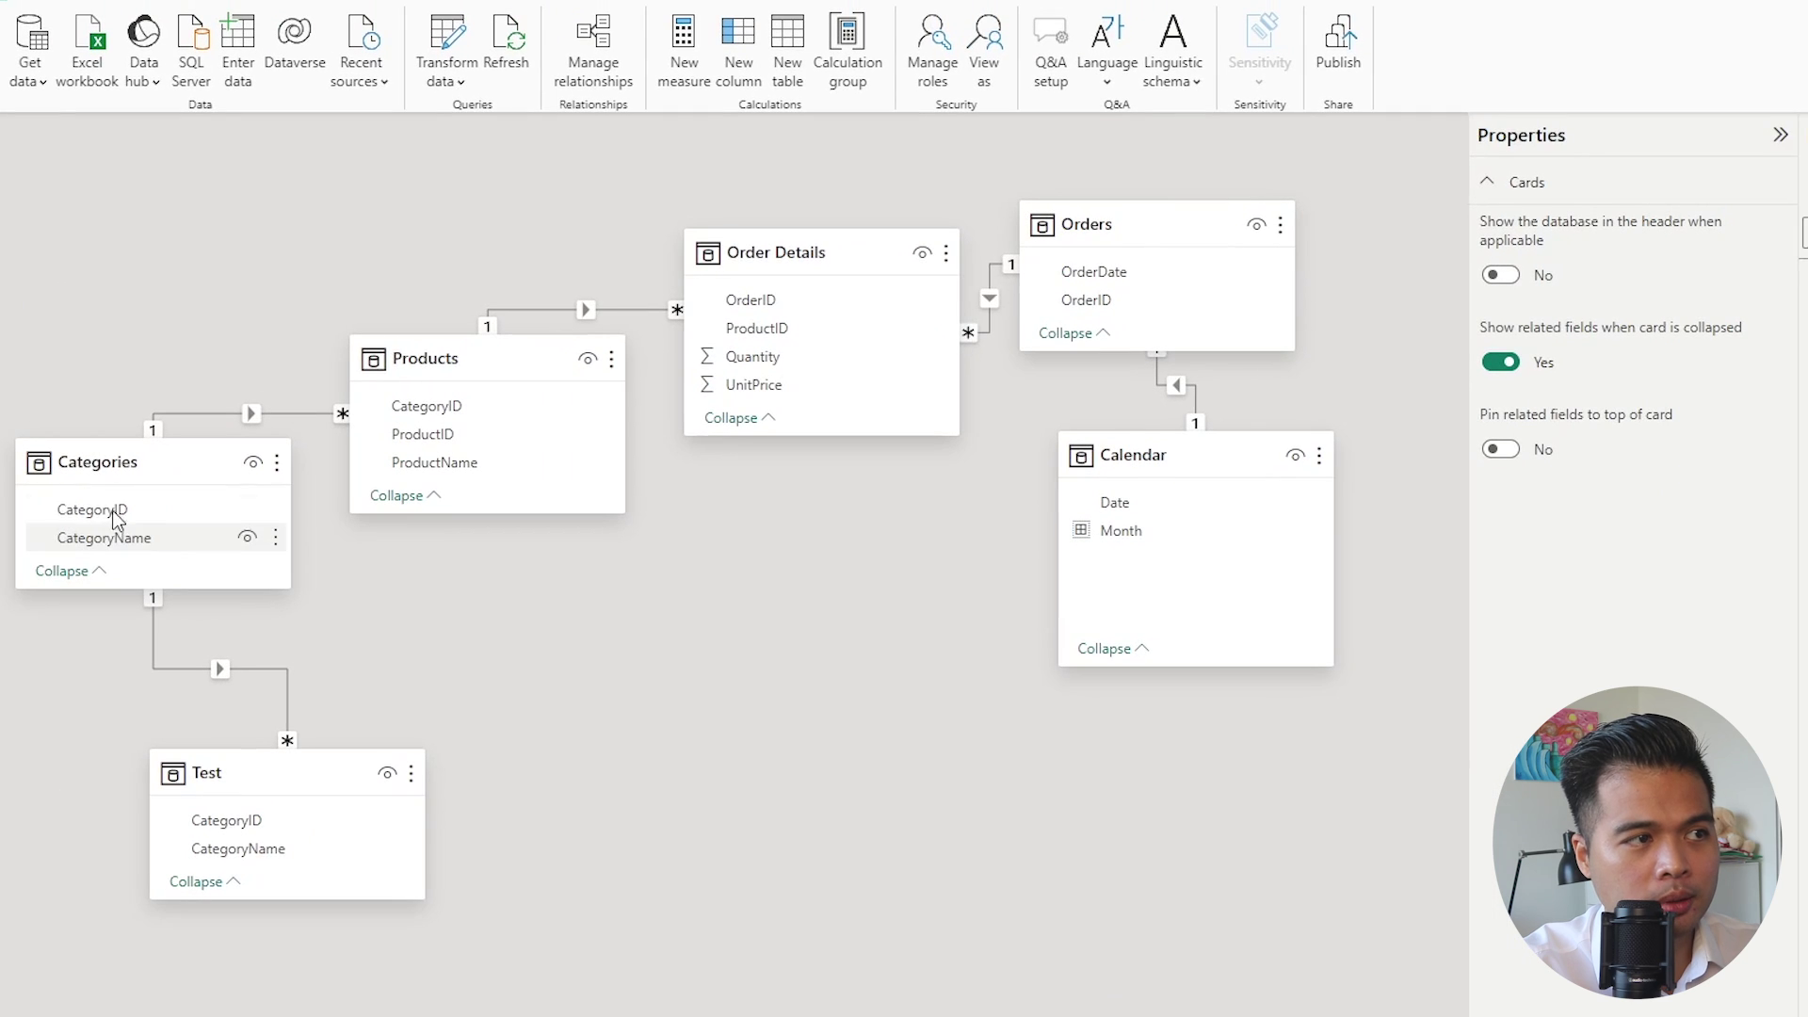
{"action": "left_click", "coordinate": [137, 463]}
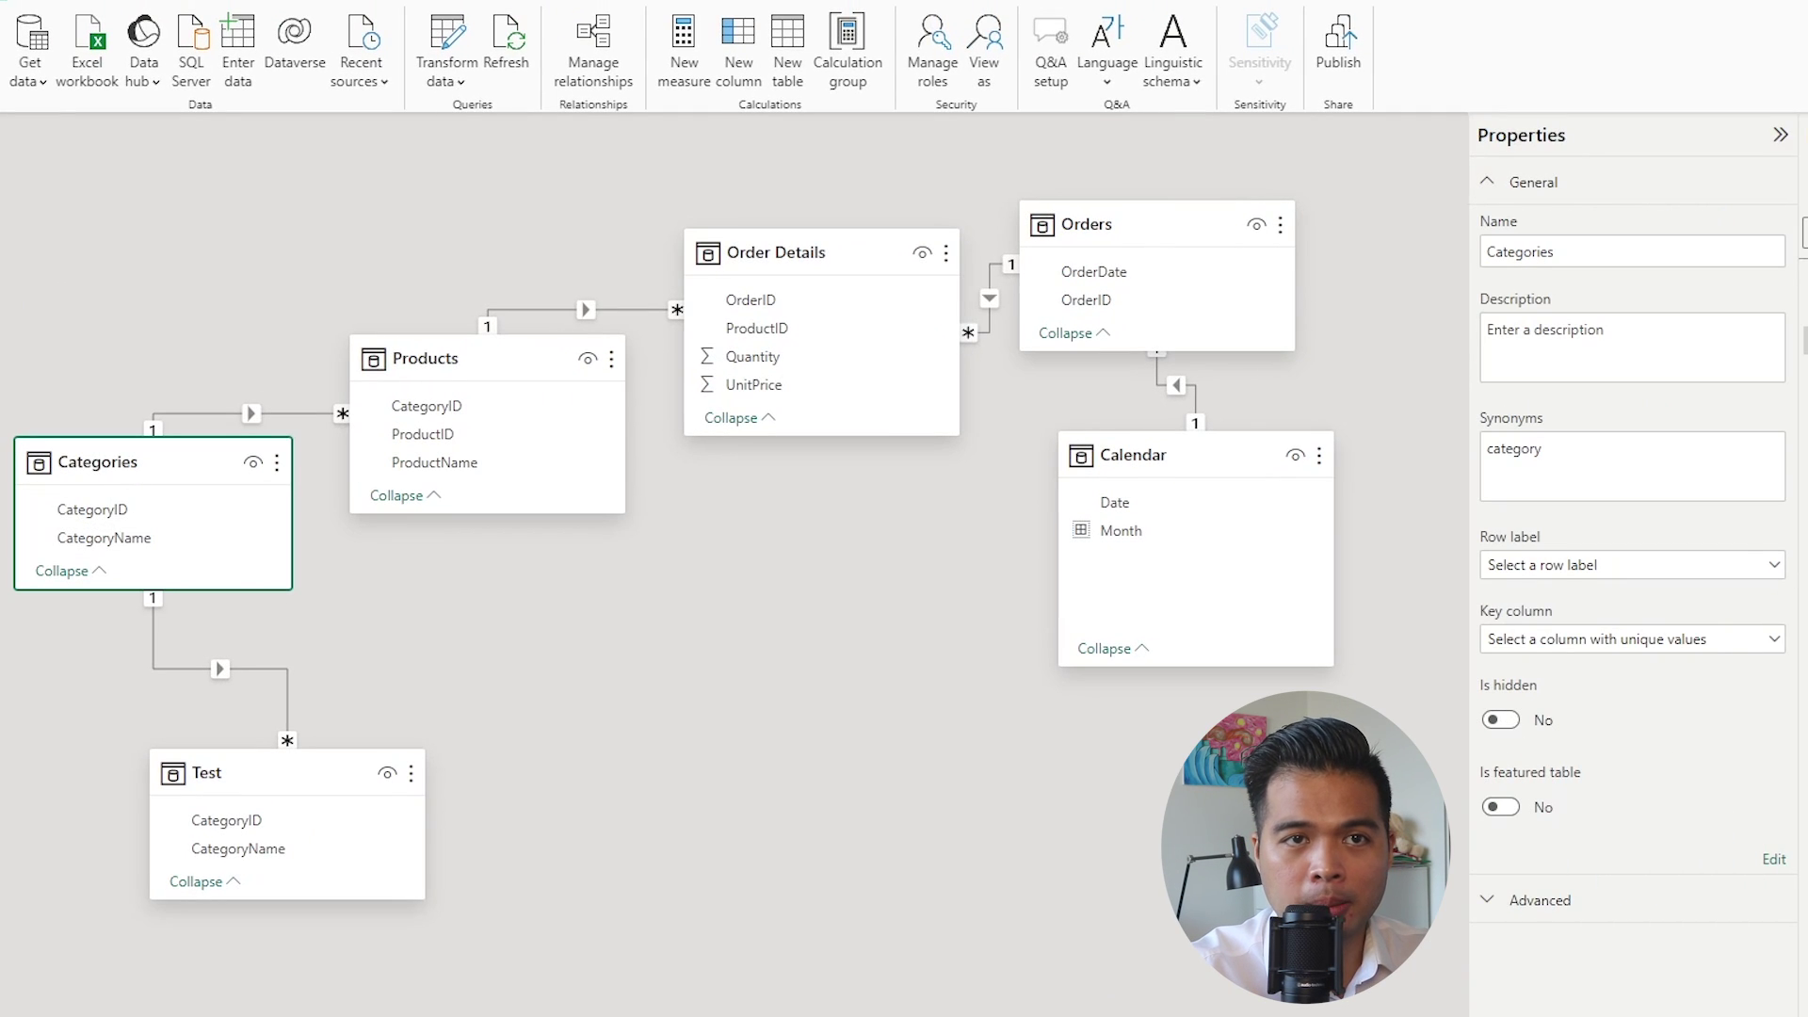
{"action": "left_click", "coordinate": [276, 782]}
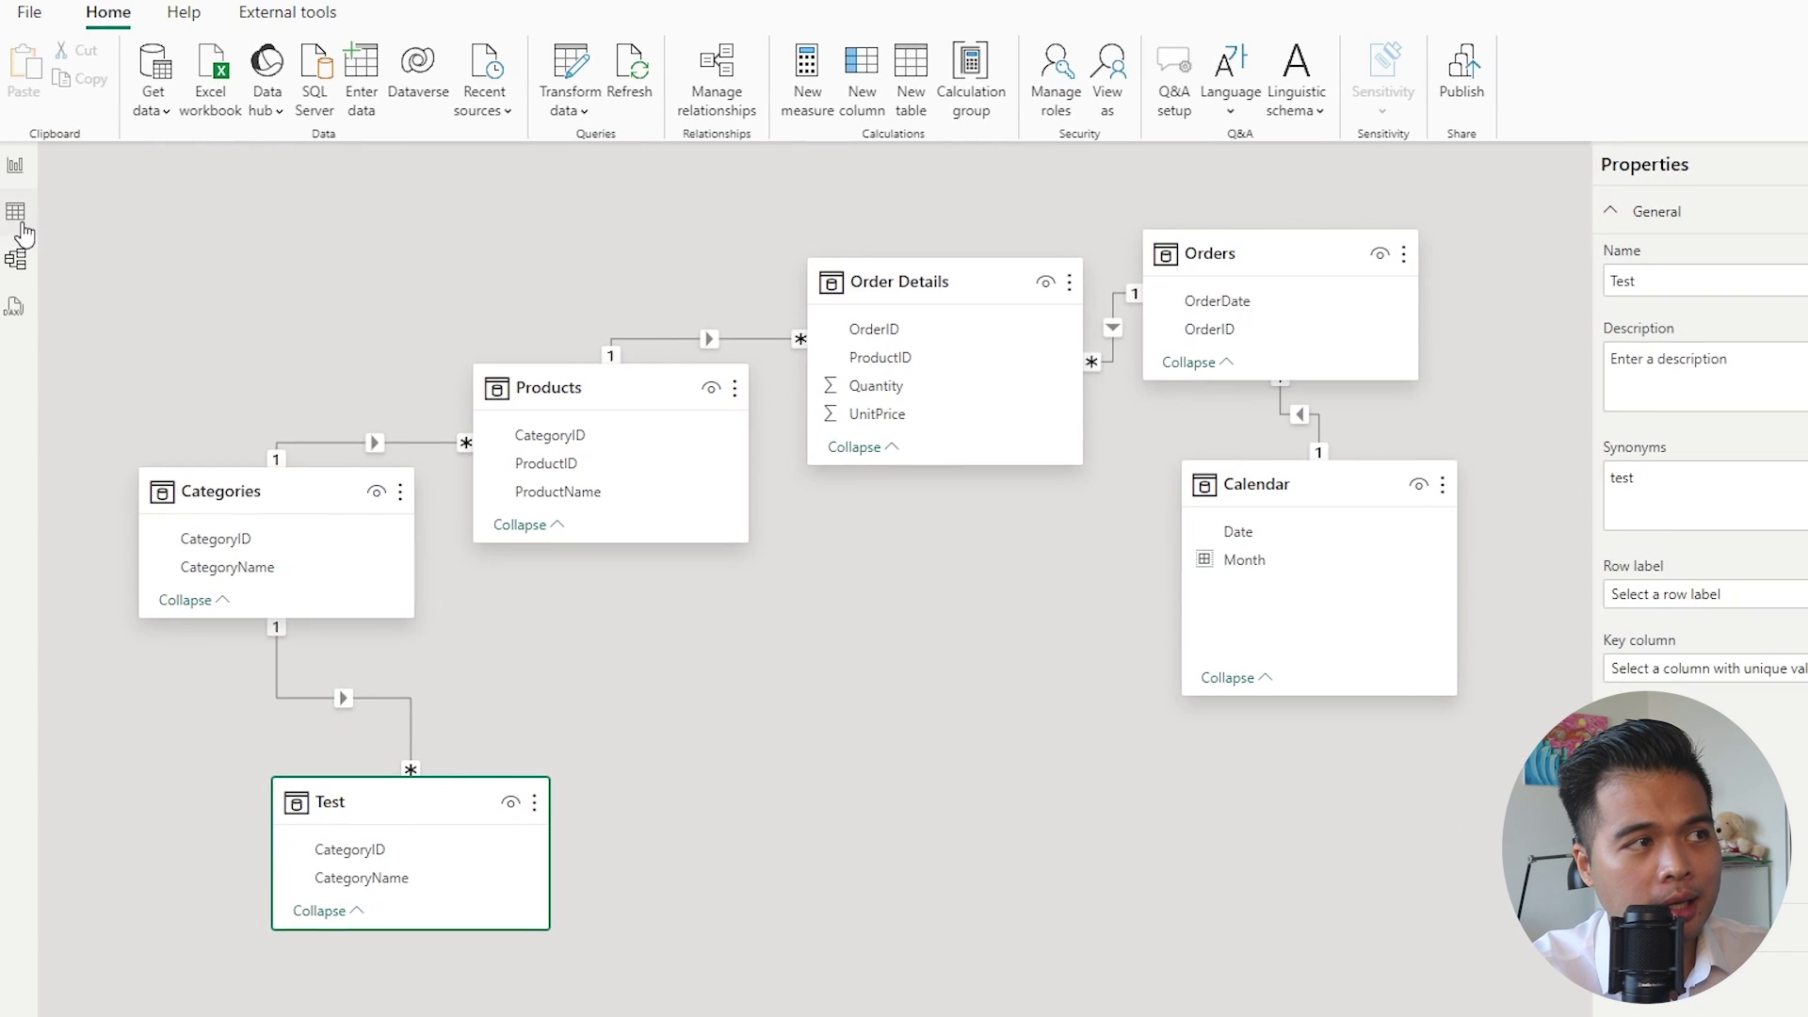
- Examine the rows of the Categories table and compare them with the CategoryName values in the Test table
{"action": "left_click", "coordinate": [15, 211]}
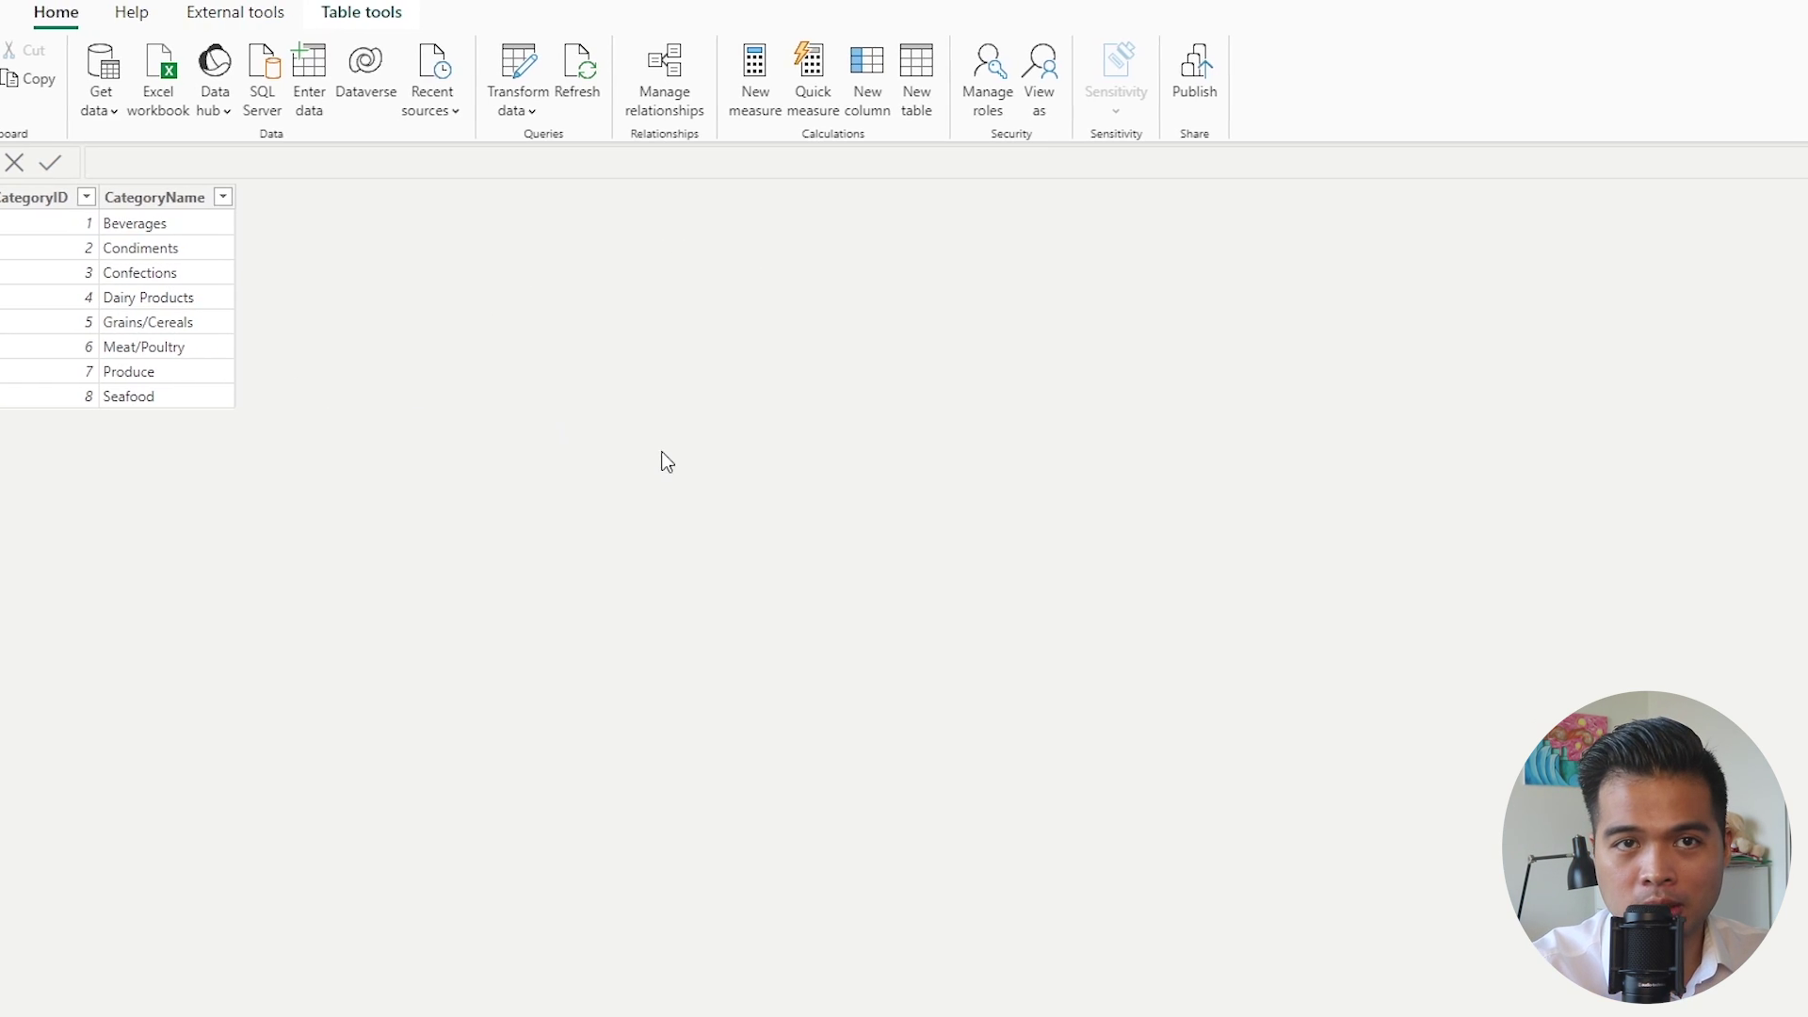
{"action": "left_click", "coordinate": [1606, 429]}
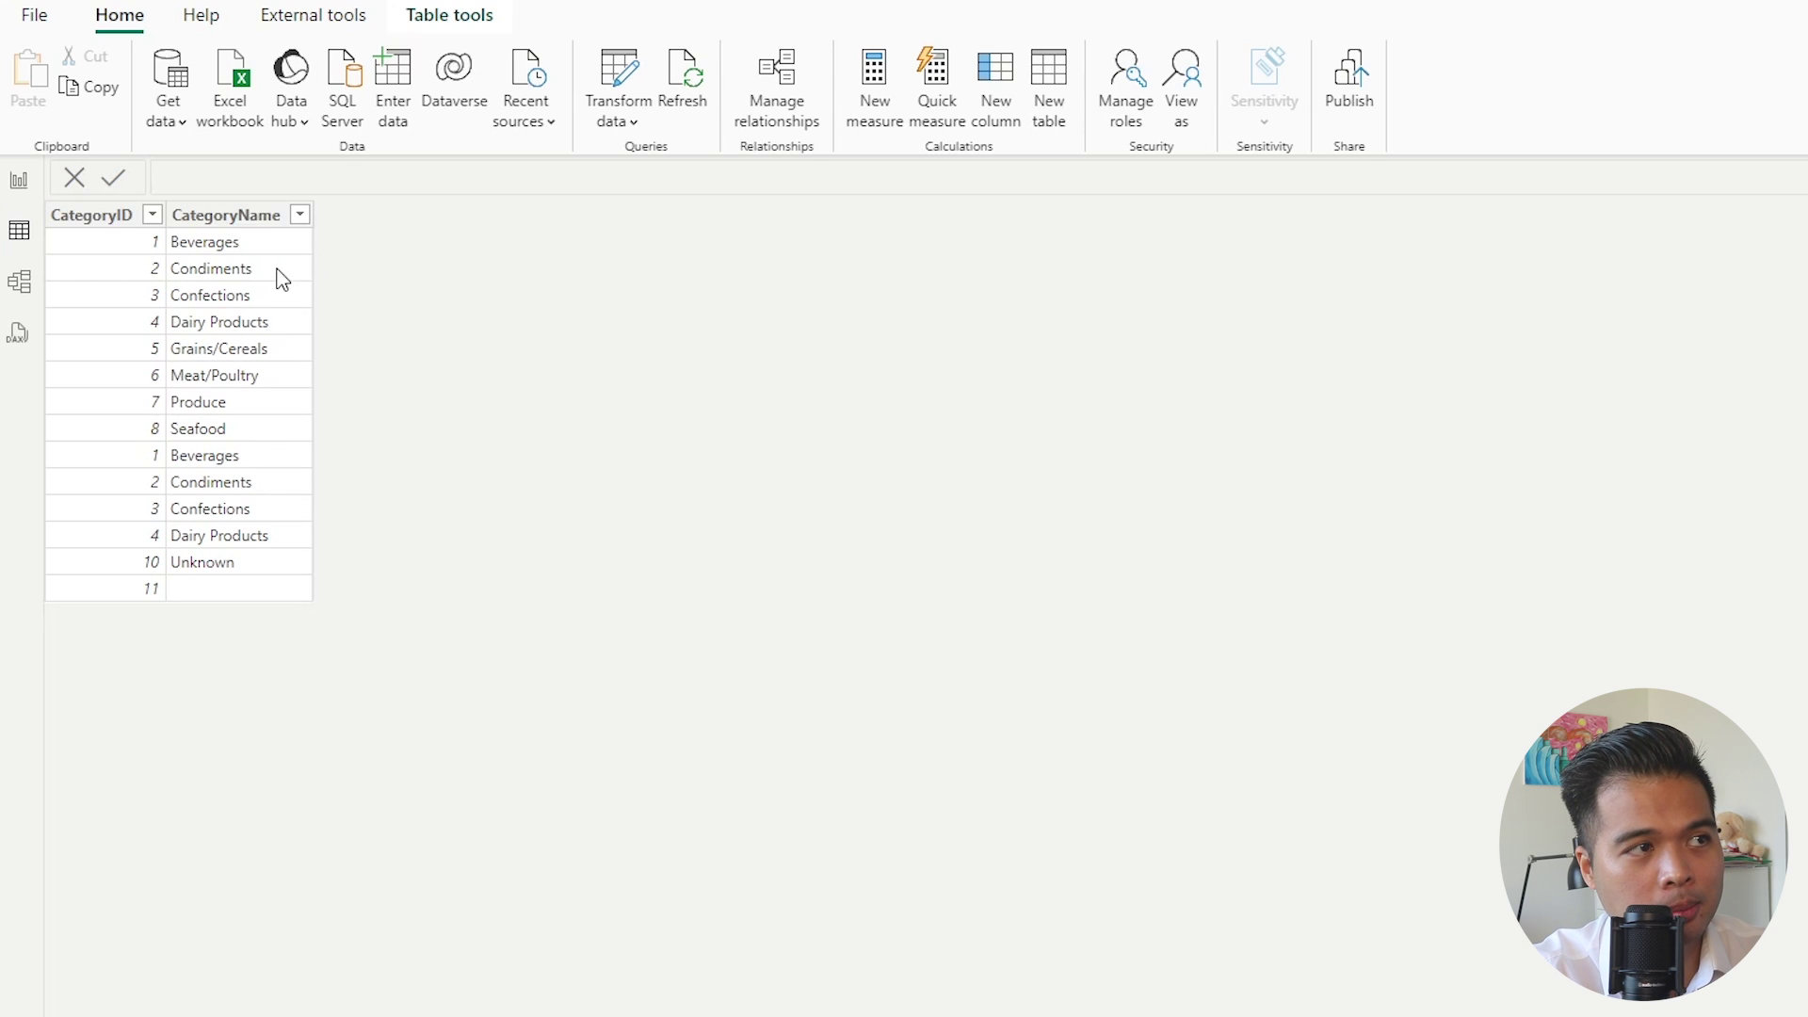
{"action": "left_click", "coordinate": [288, 466]}
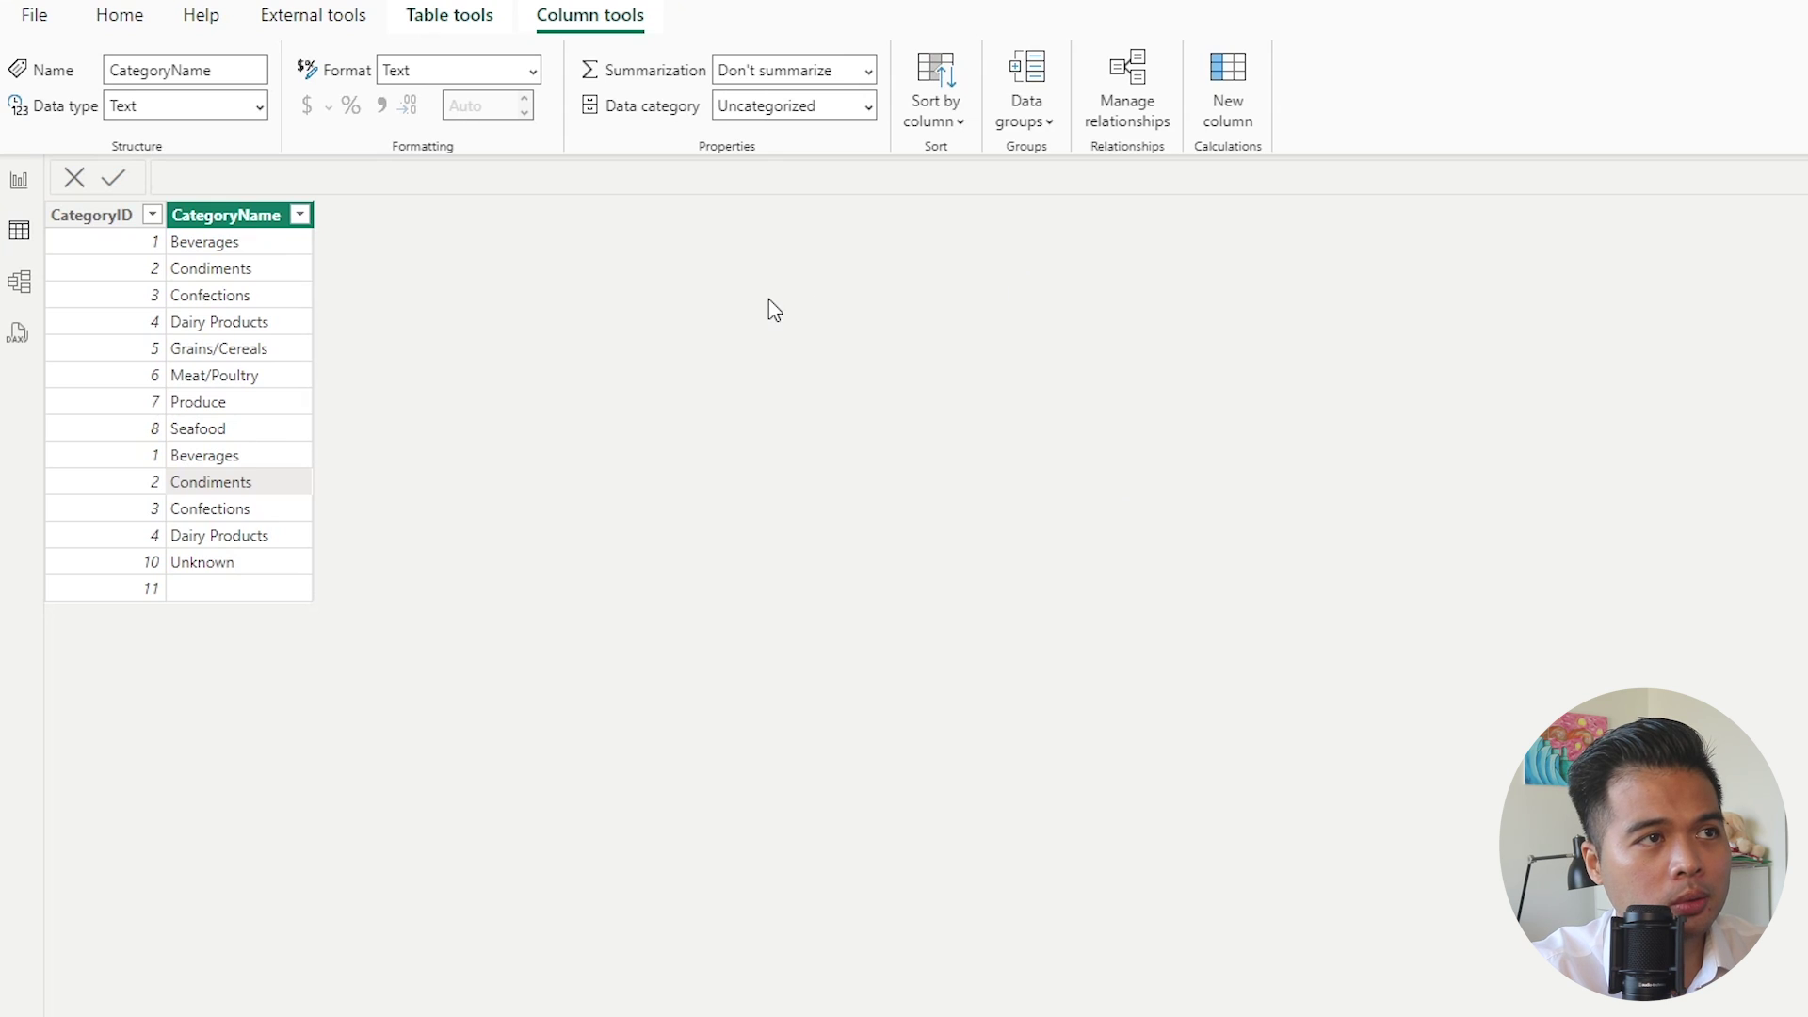
- Start a new calculated table named Test Distinct
{"action": "left_click", "coordinate": [461, 19]}
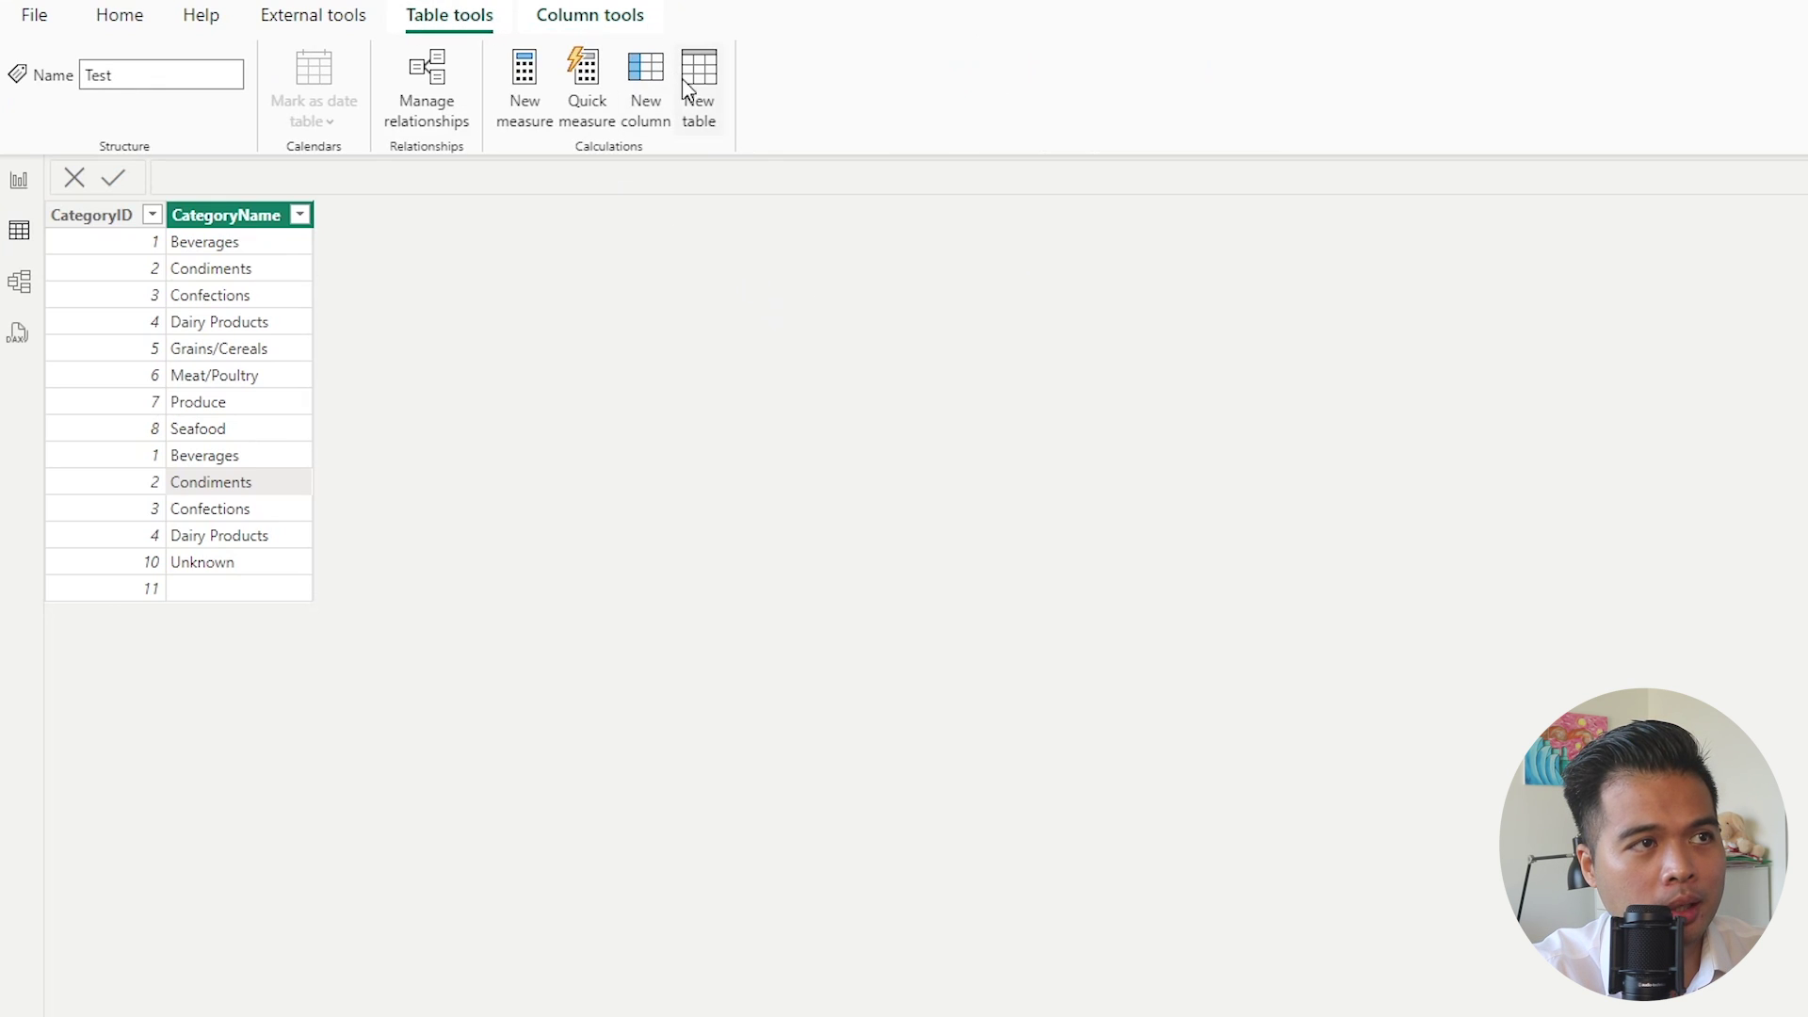
{"action": "left_click", "coordinate": [701, 94]}
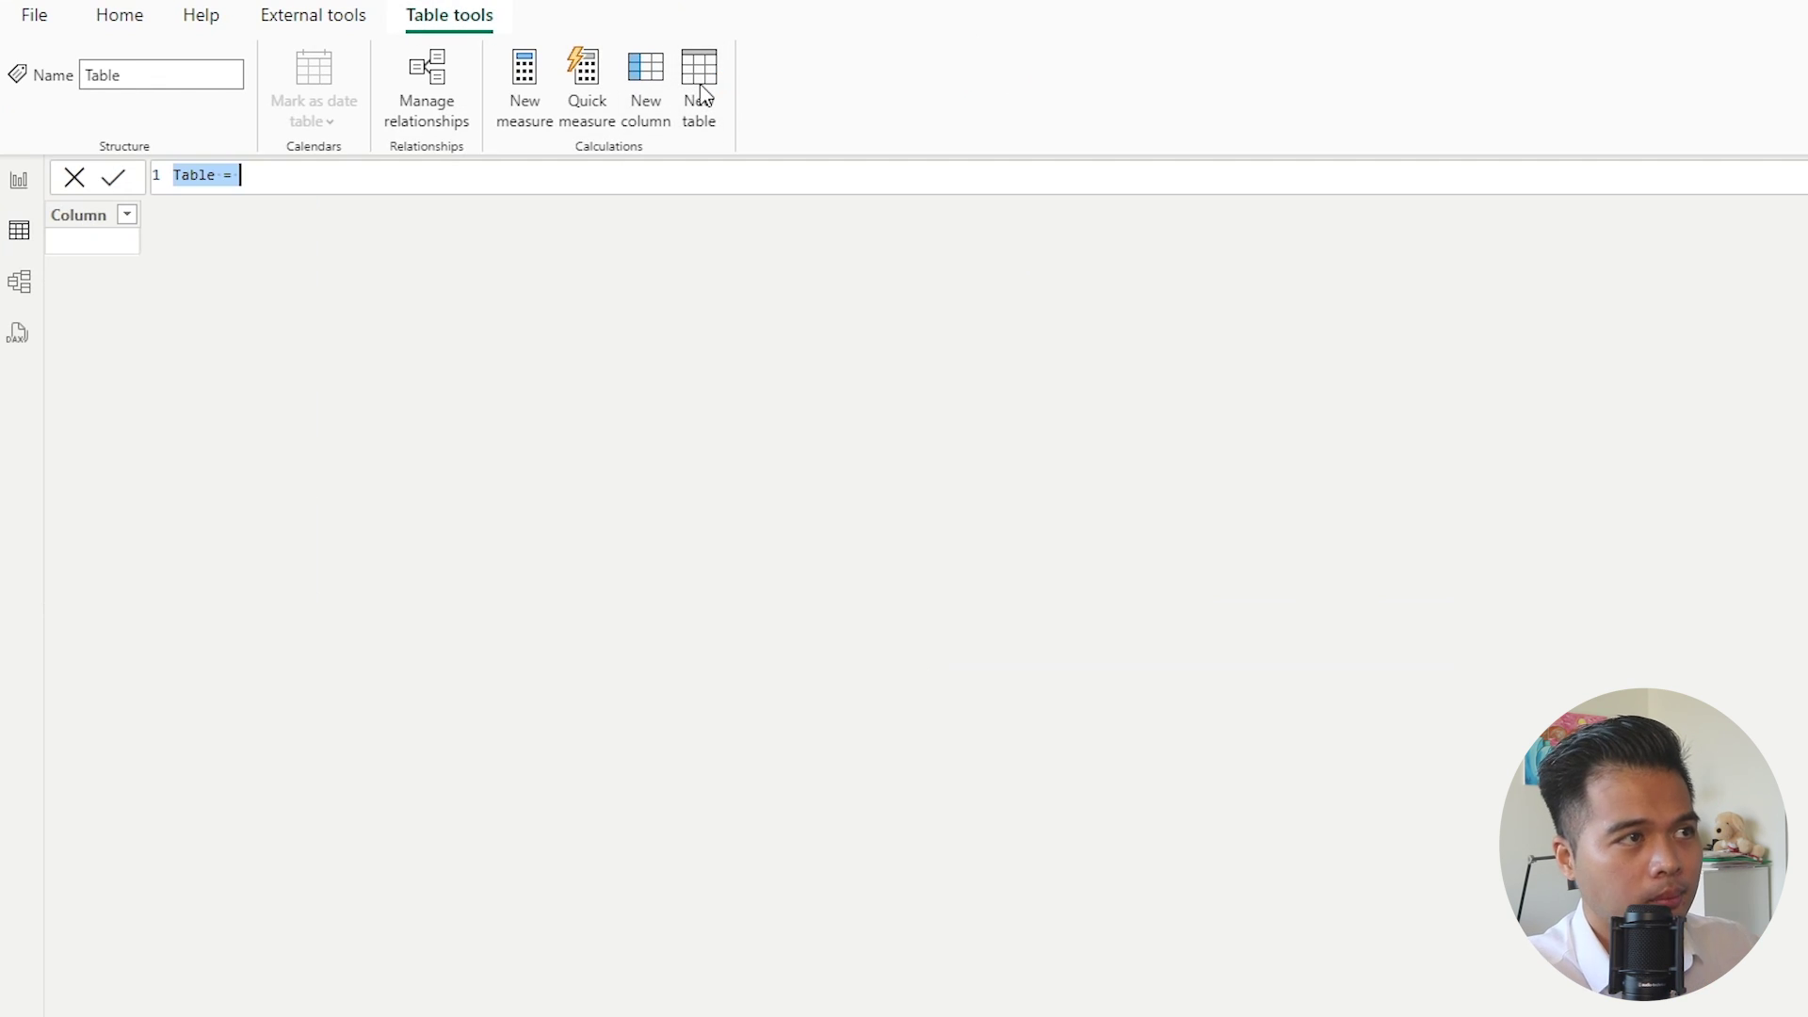
{"action": "type", "text": "Test tab"}
{"action": "key", "text": "BackSpace"}
{"action": "key", "text": "BackSpace"}
{"action": "key", "text": "BackSpace"}
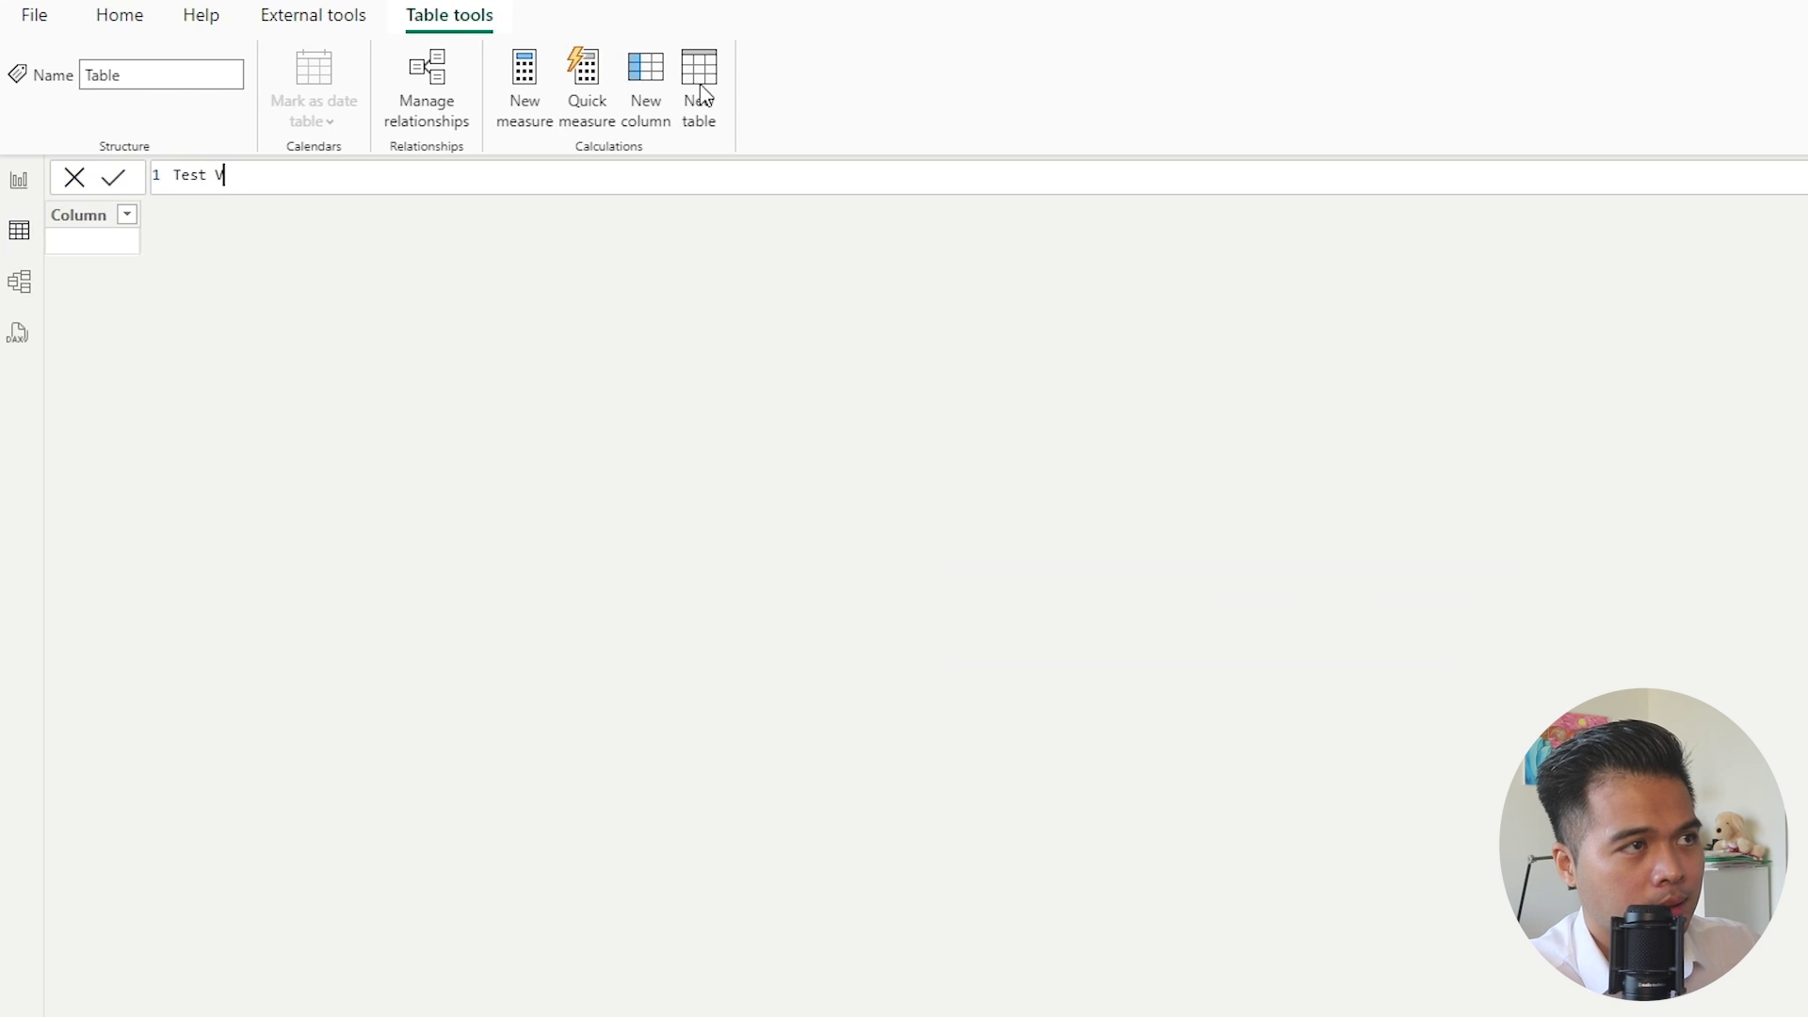
{"action": "type", "text": "Distinct = "}
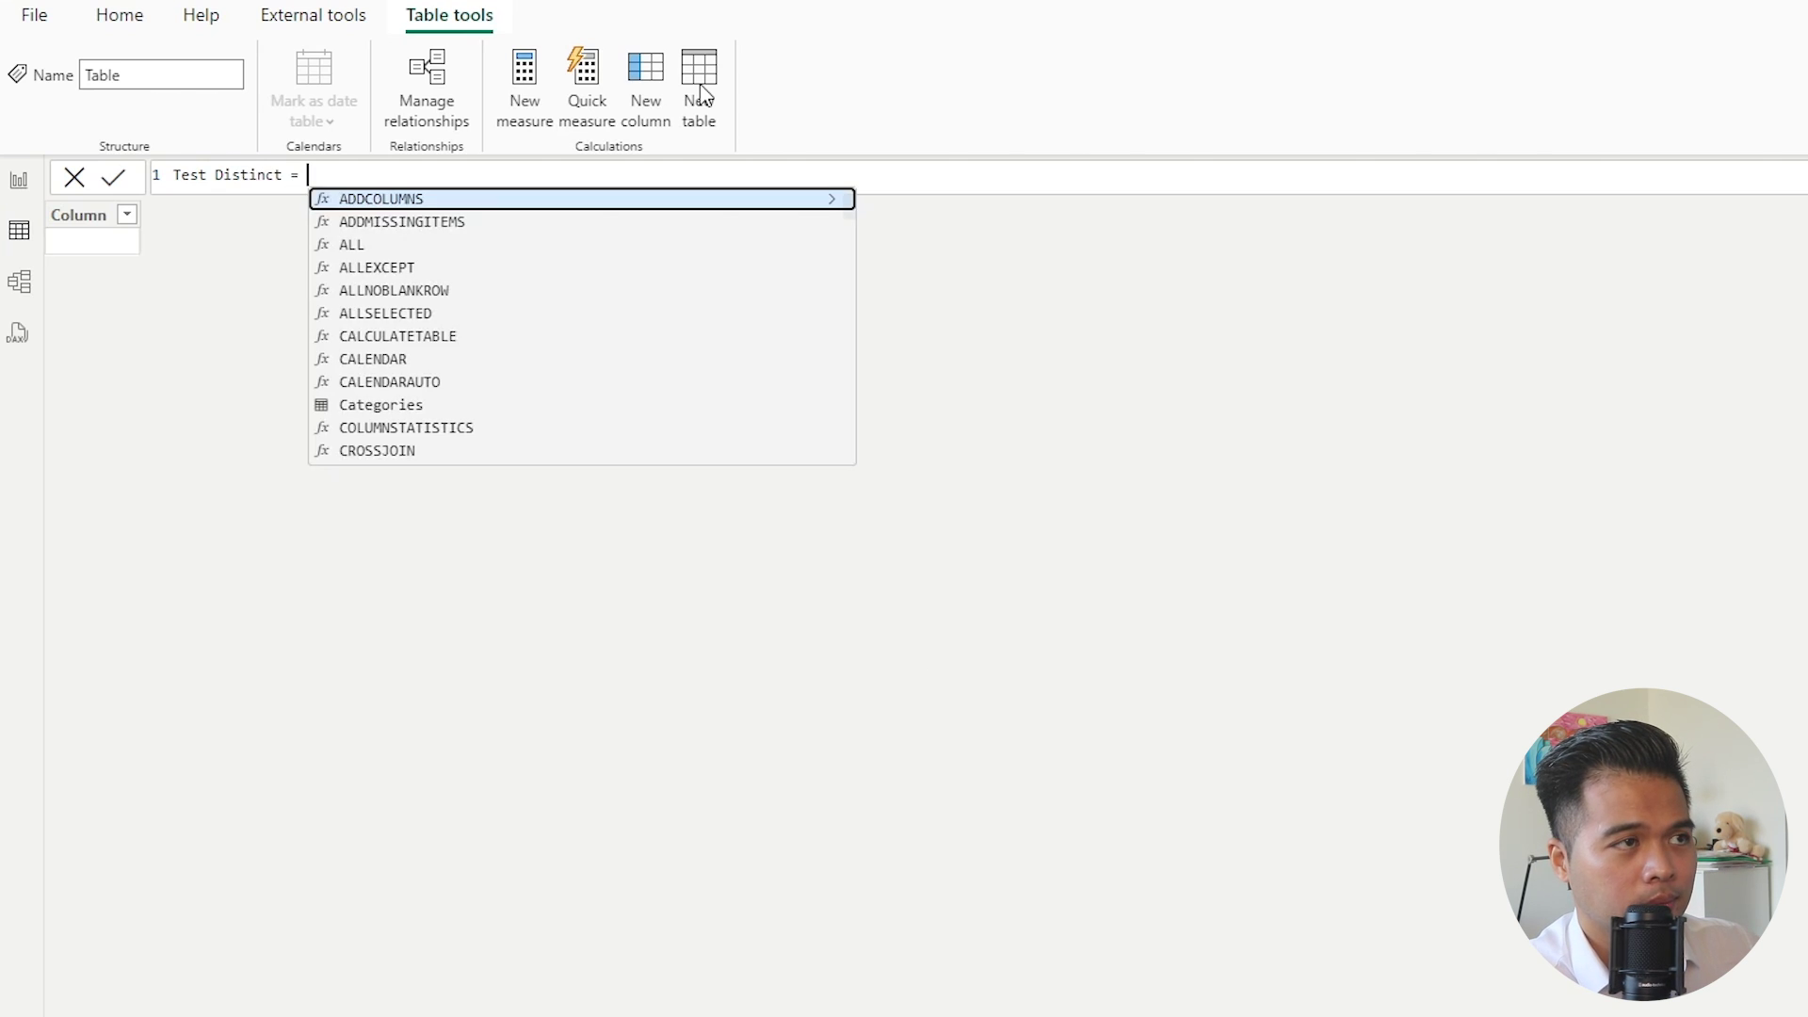
- Define the Test Distinct table as VALUES(Test[CategoryName]), commit it, and select the blank entry in its CategoryName column
{"action": "type", "text": "VALUES"}
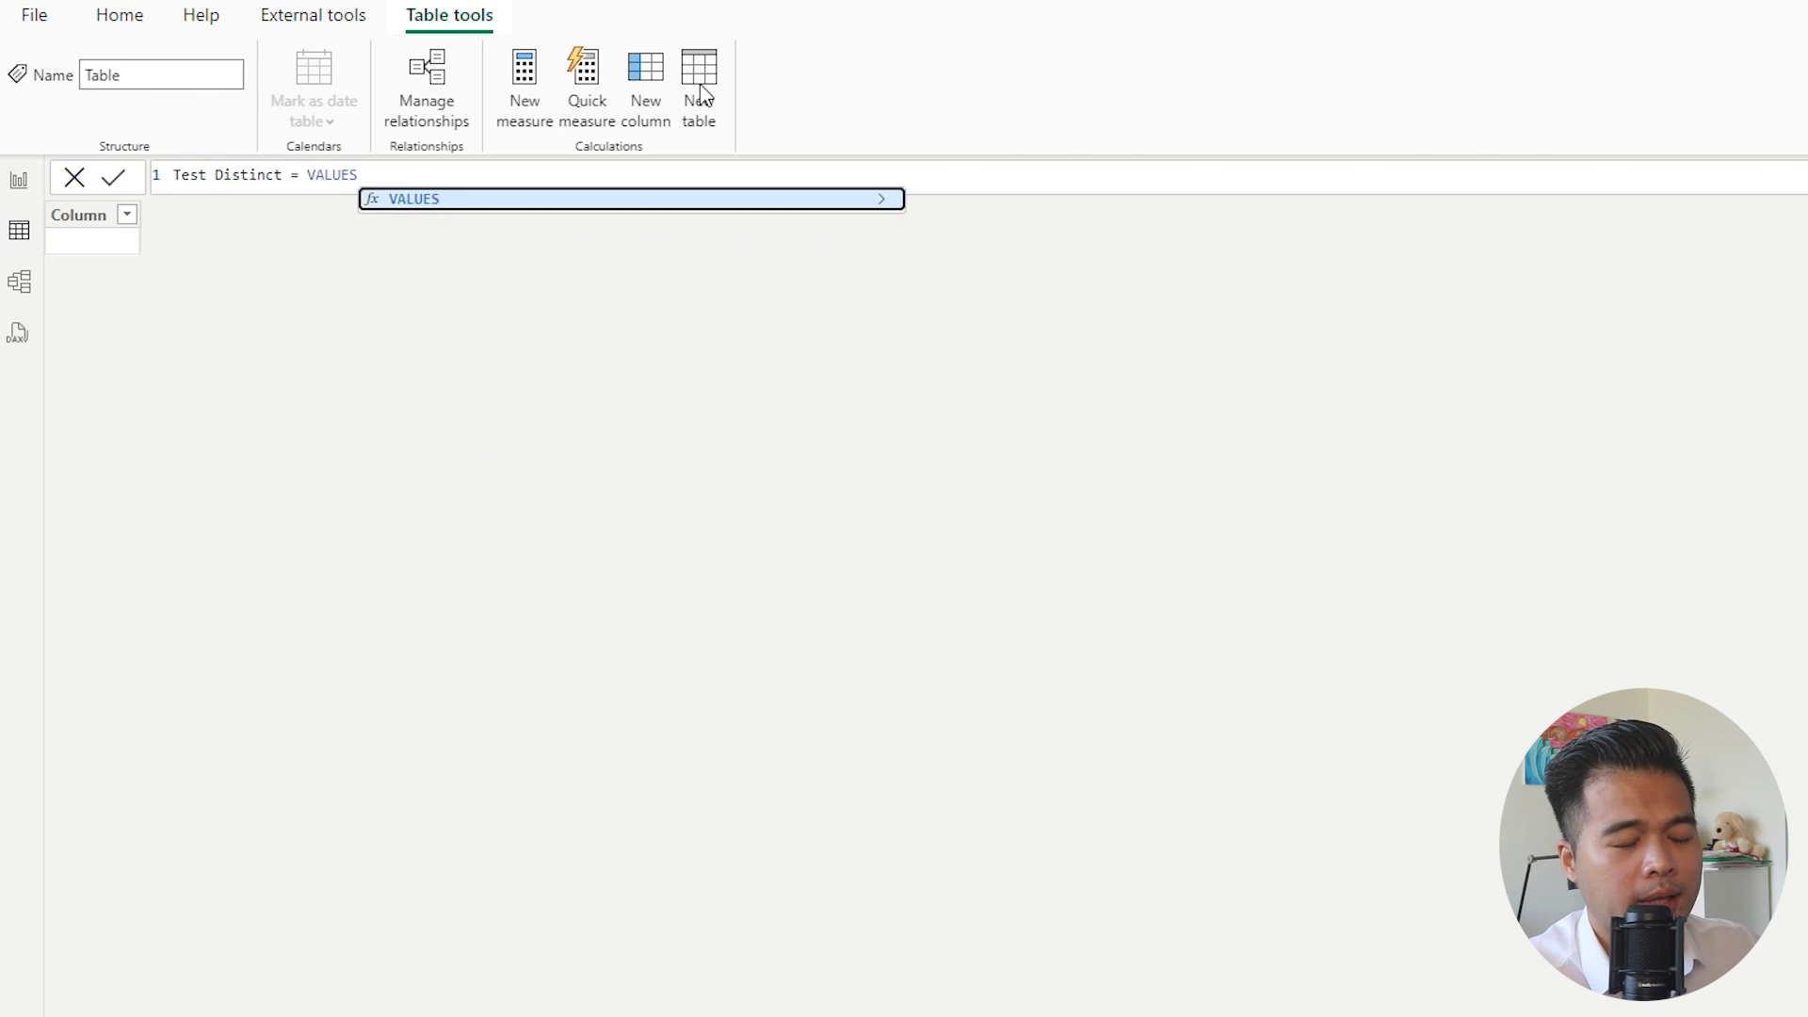
{"action": "type", "text": "("}
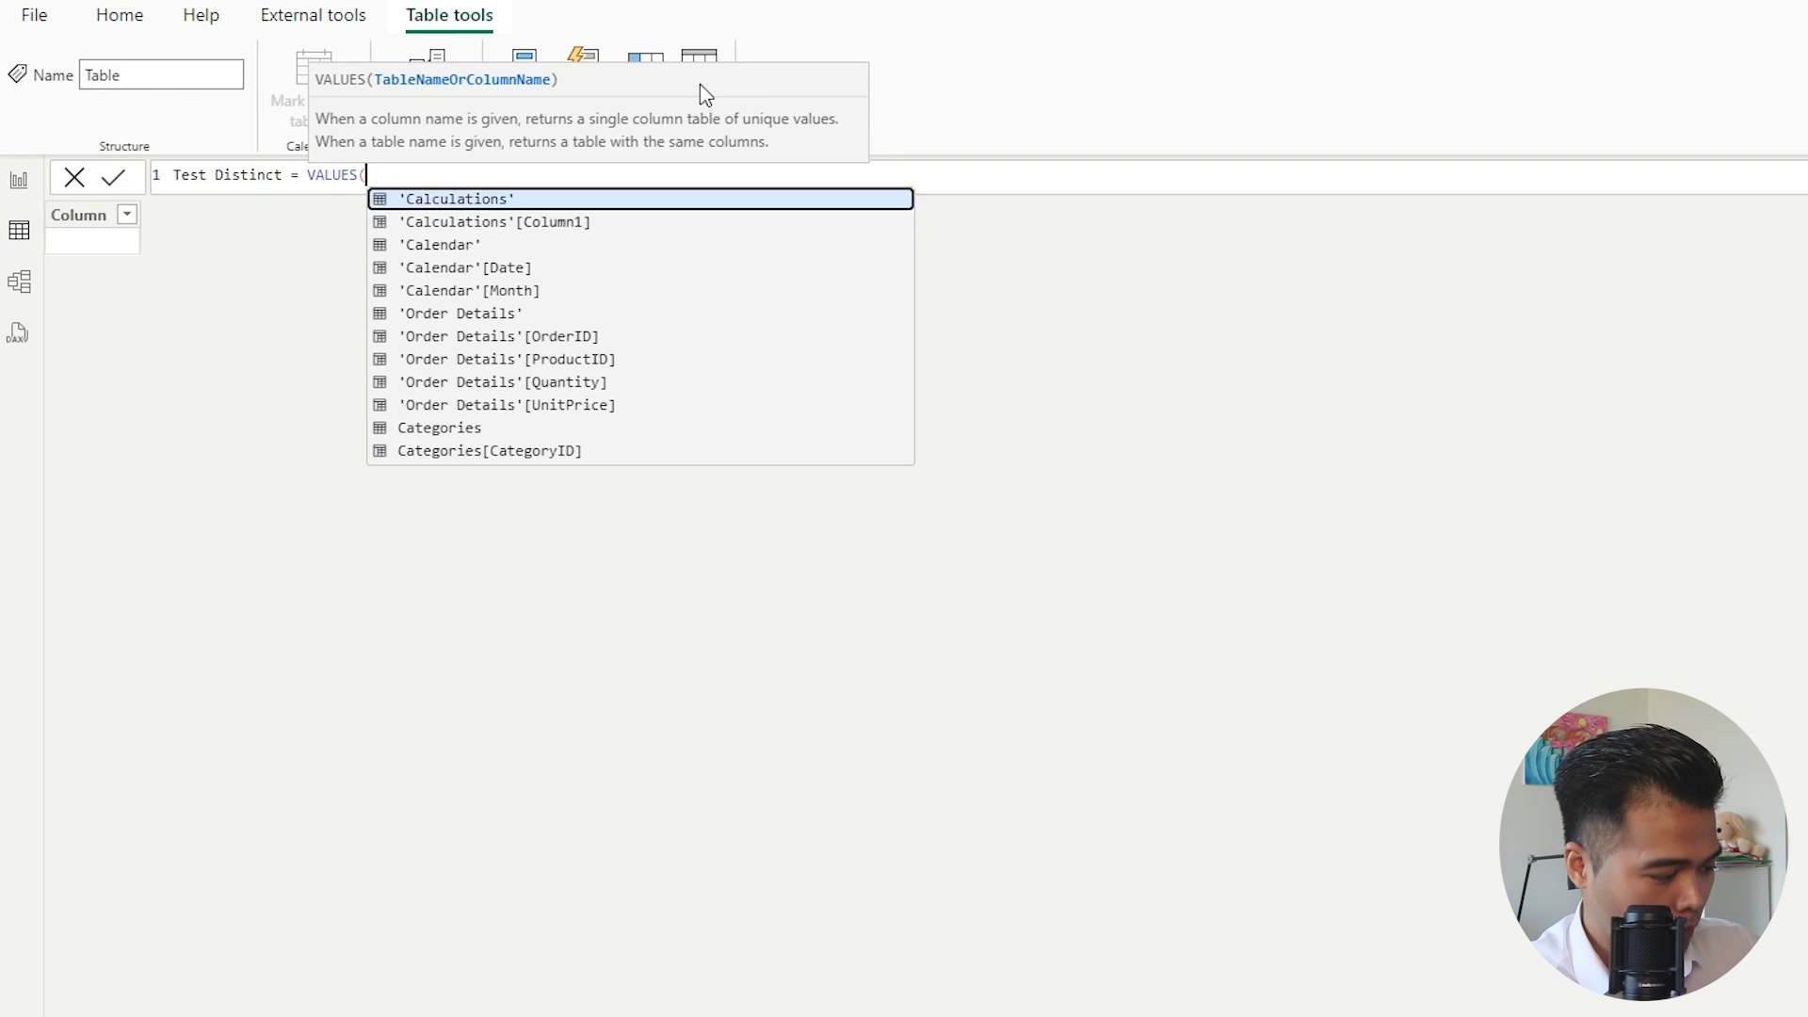
{"action": "type", "text": "test"}
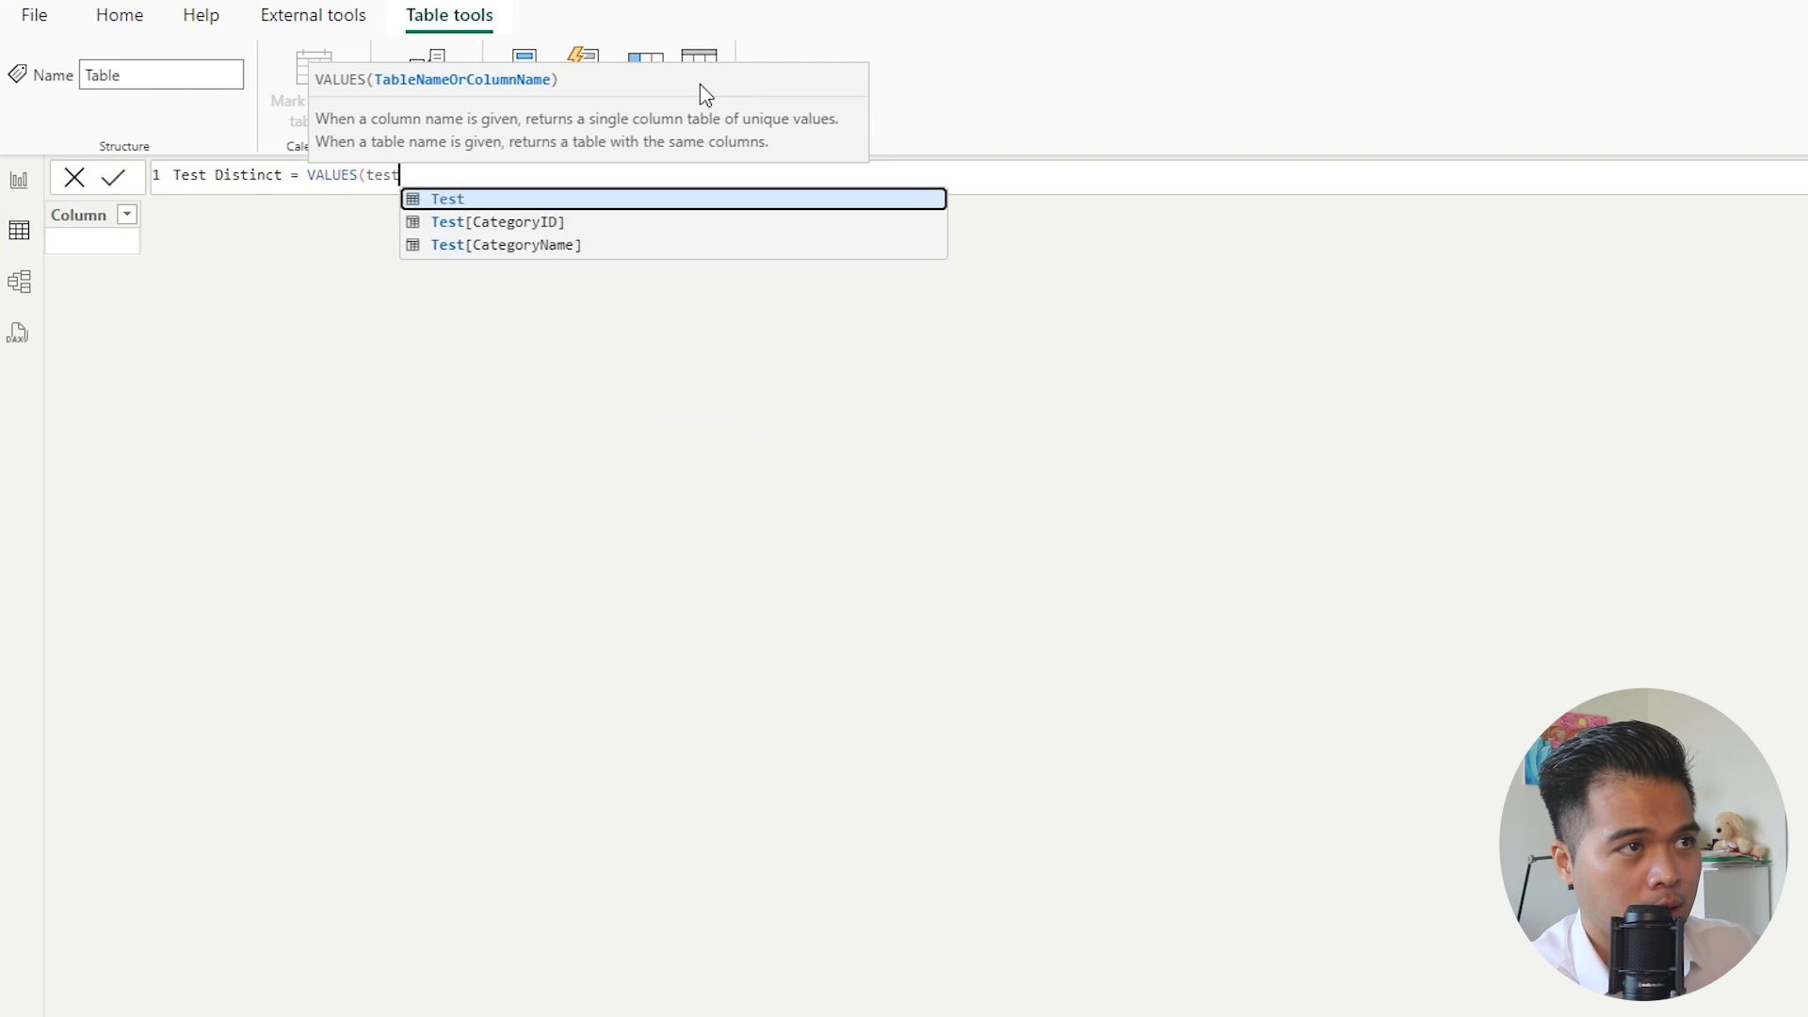
{"action": "key", "text": "Down"}
{"action": "key", "text": "Down"}
{"action": "key", "text": "Tab"}
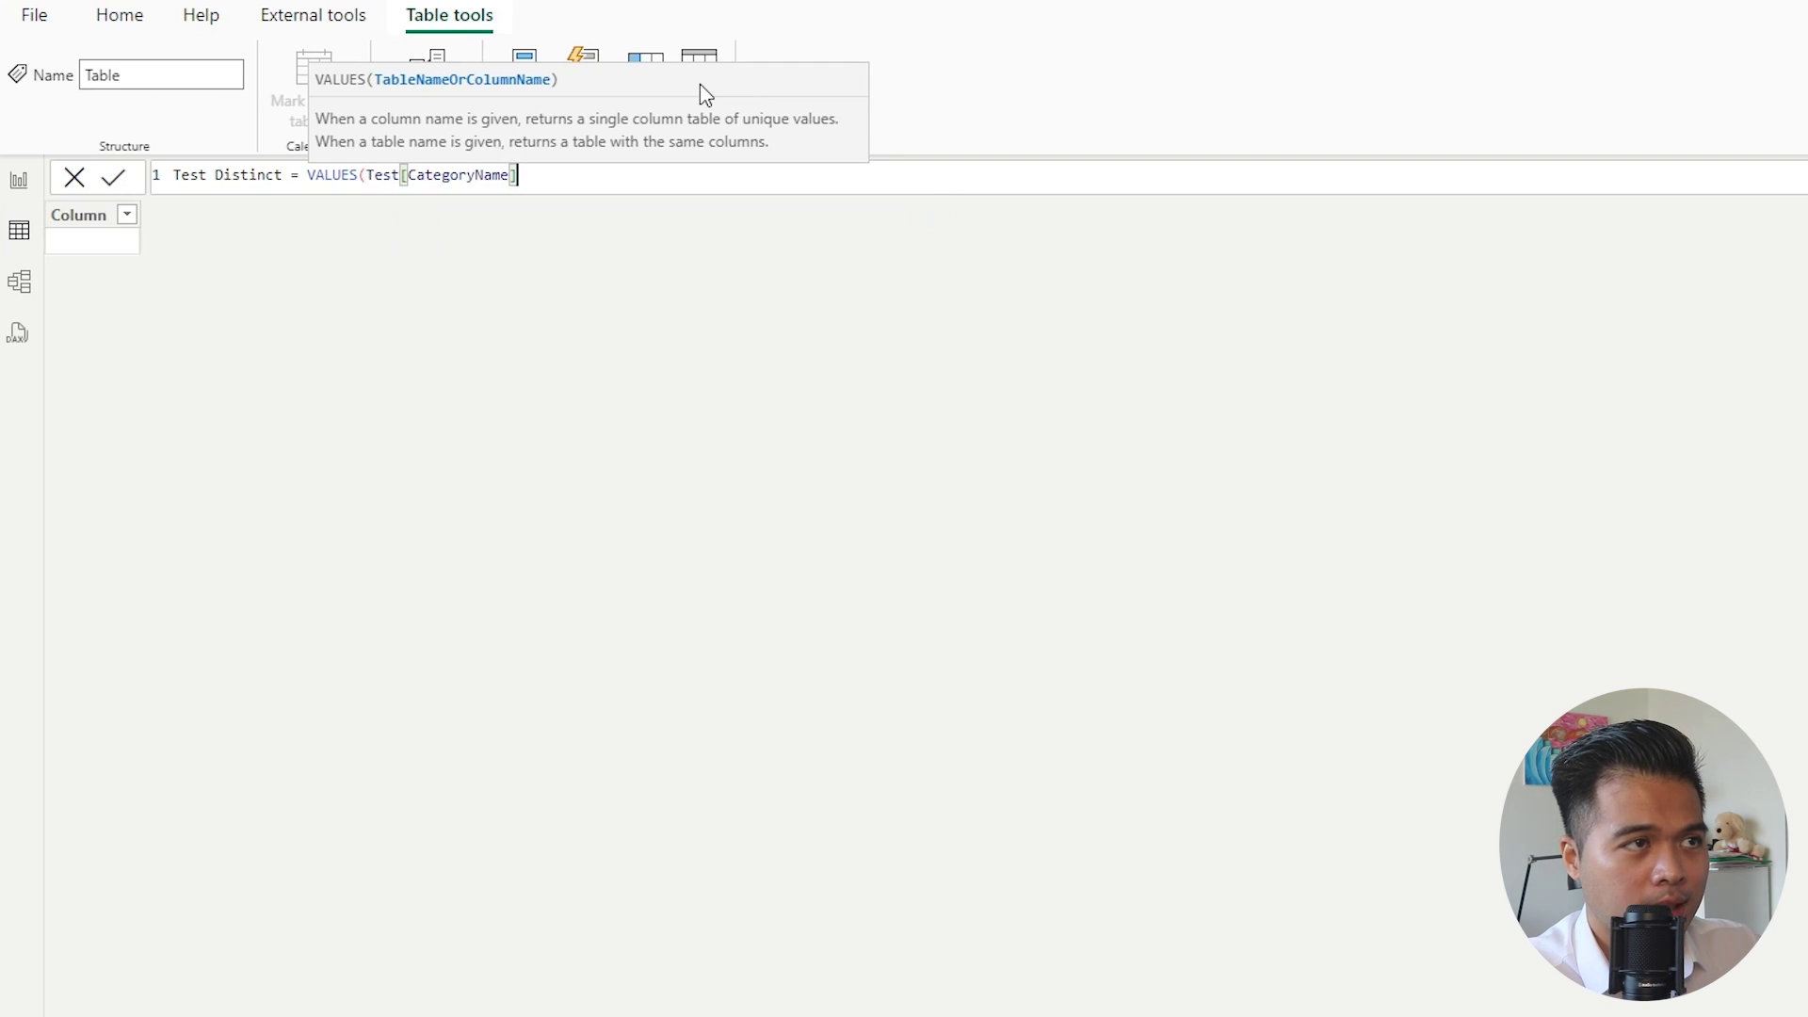
{"action": "type", "text": ")"}
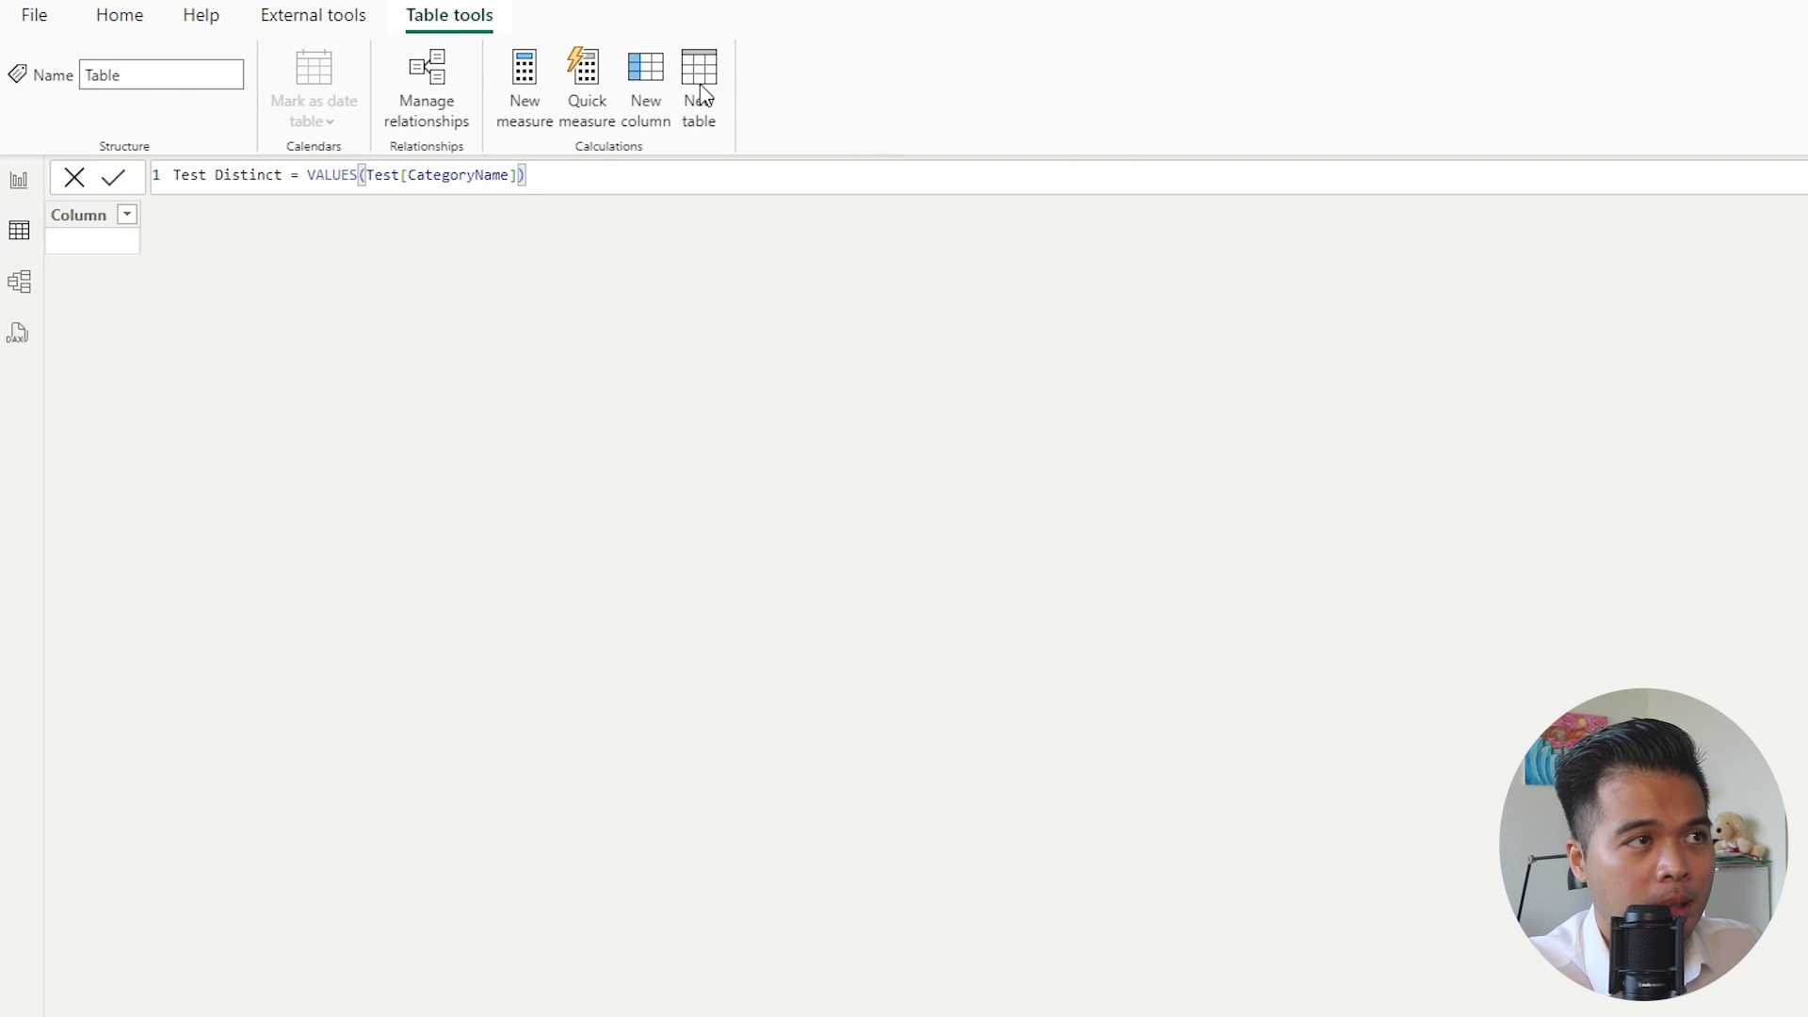
{"action": "key", "text": "Return"}
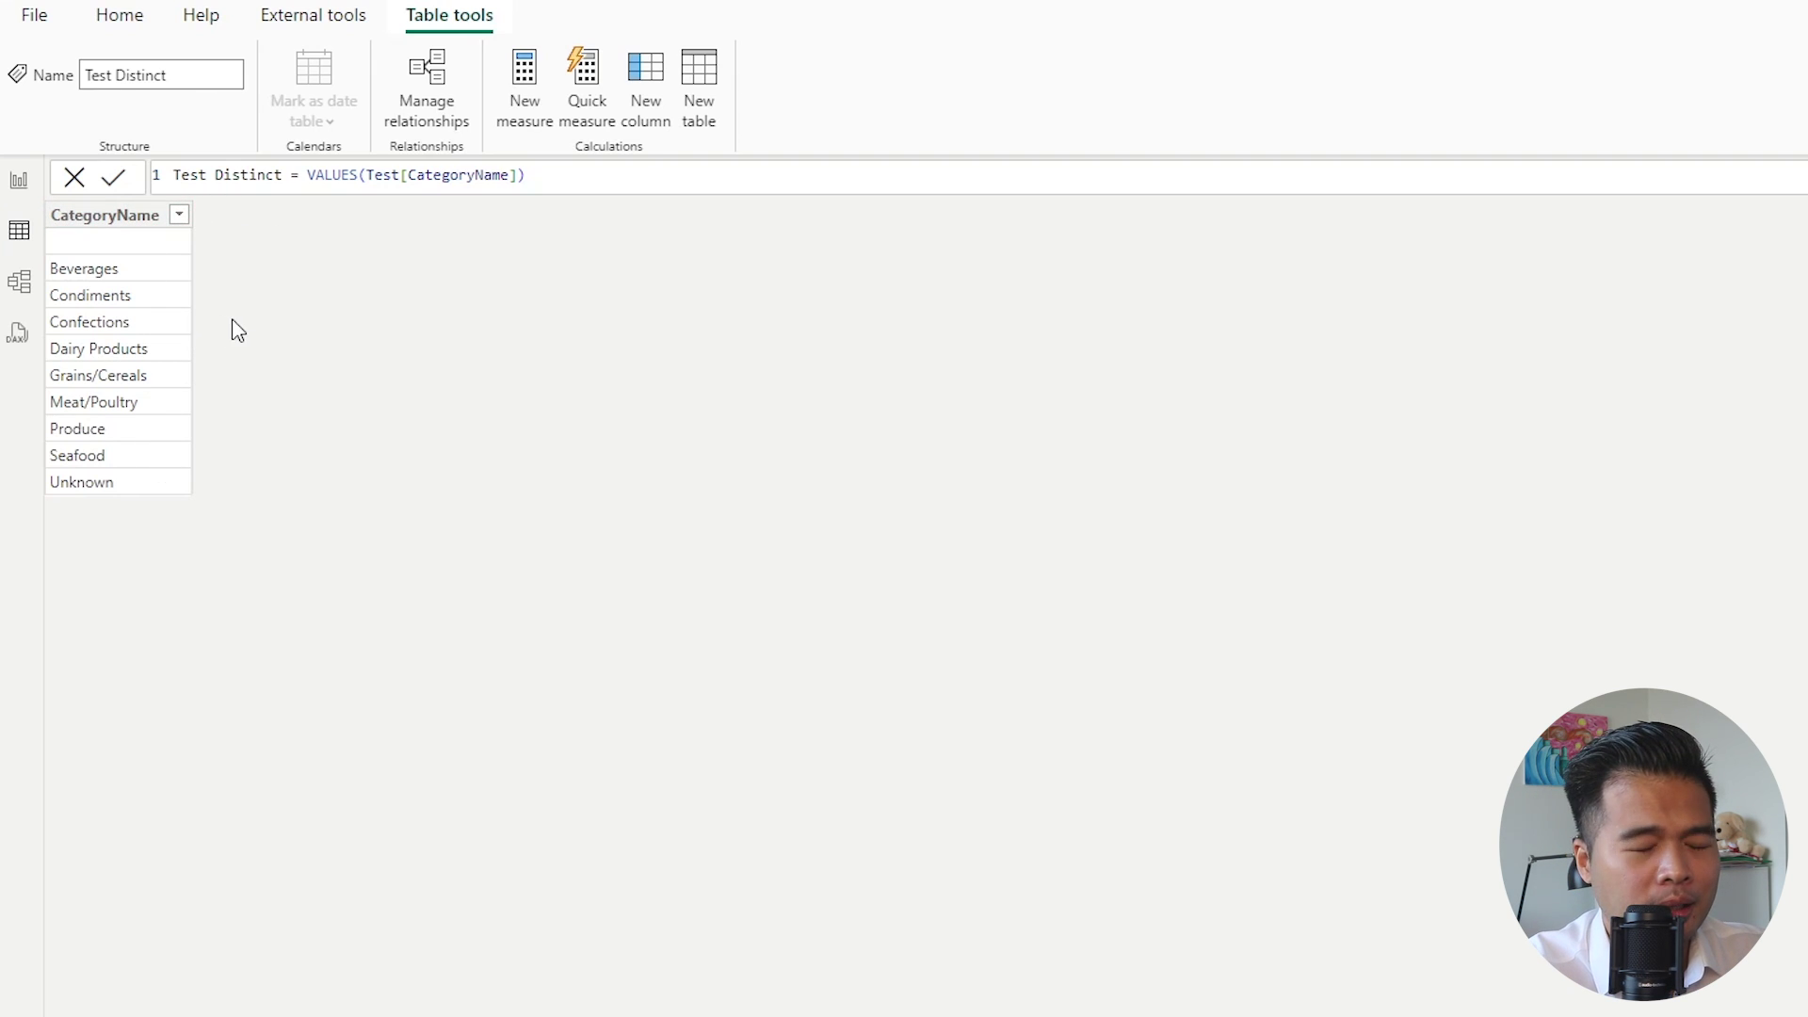
{"action": "left_click", "coordinate": [150, 279]}
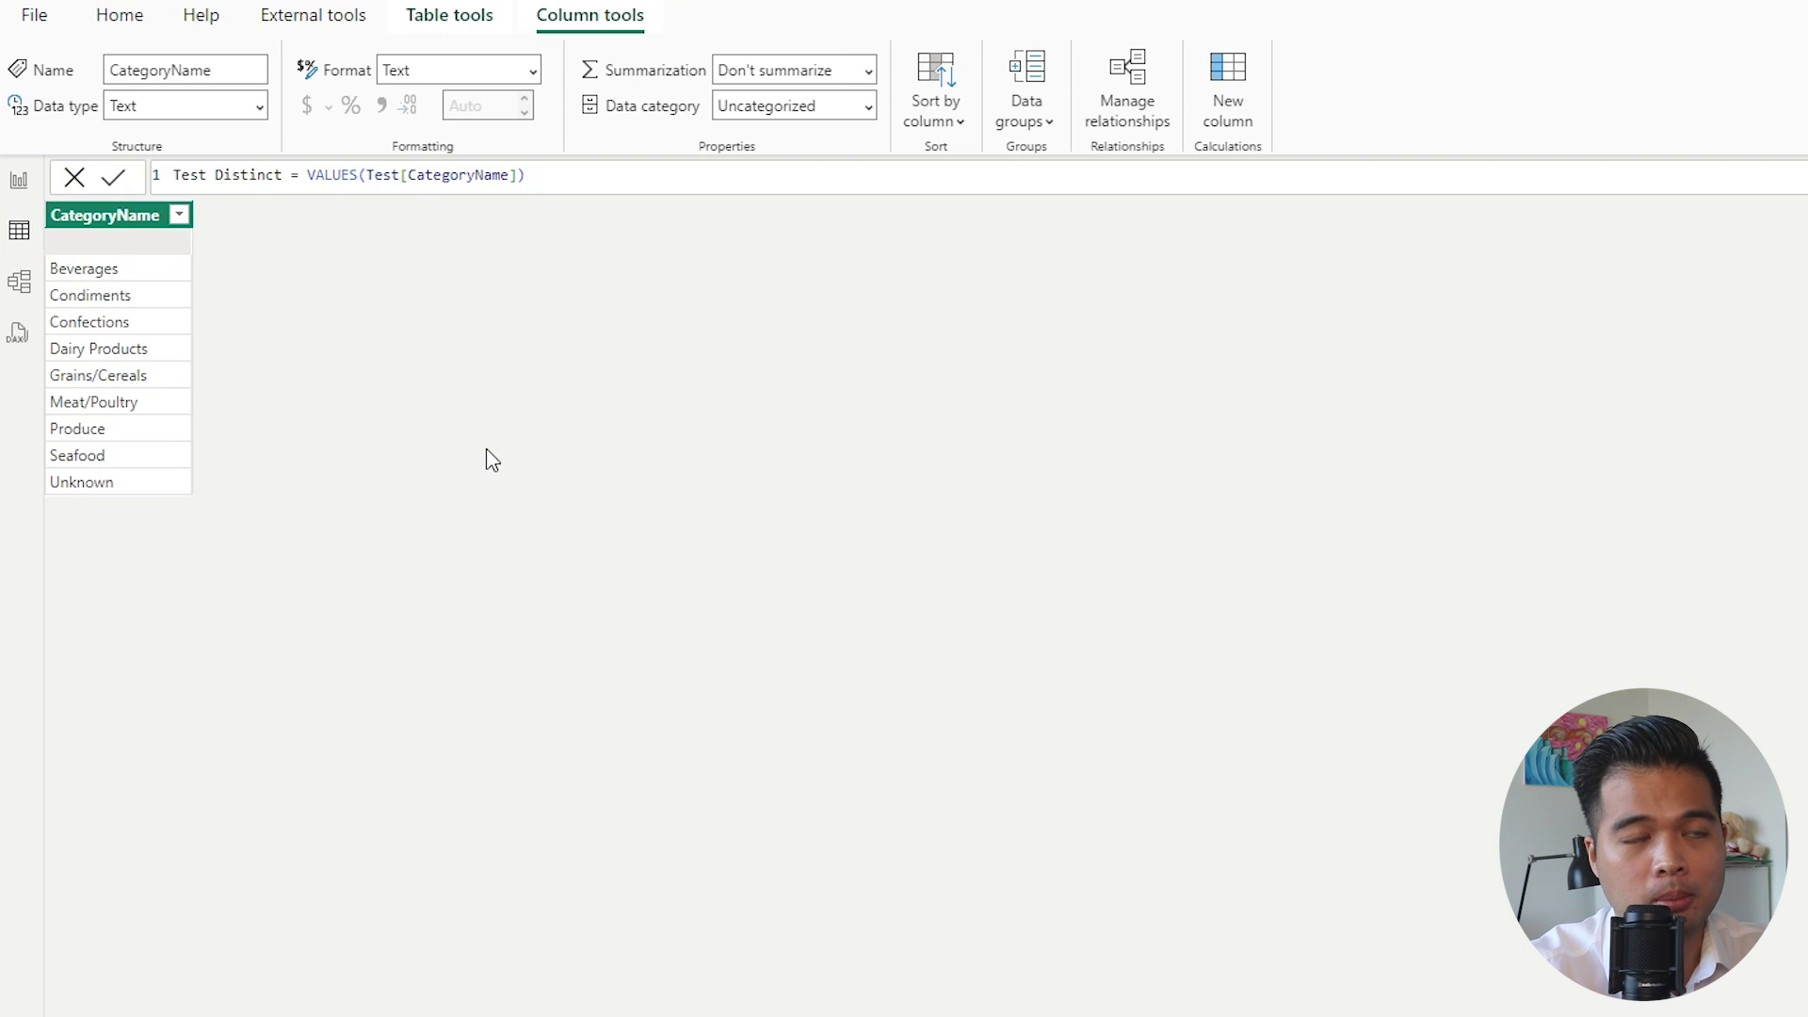
- In the report, add a measure to the Calculations table with the formula Count Distinct = VALUES(Test[CategoryName])
{"action": "left_click", "coordinate": [19, 179]}
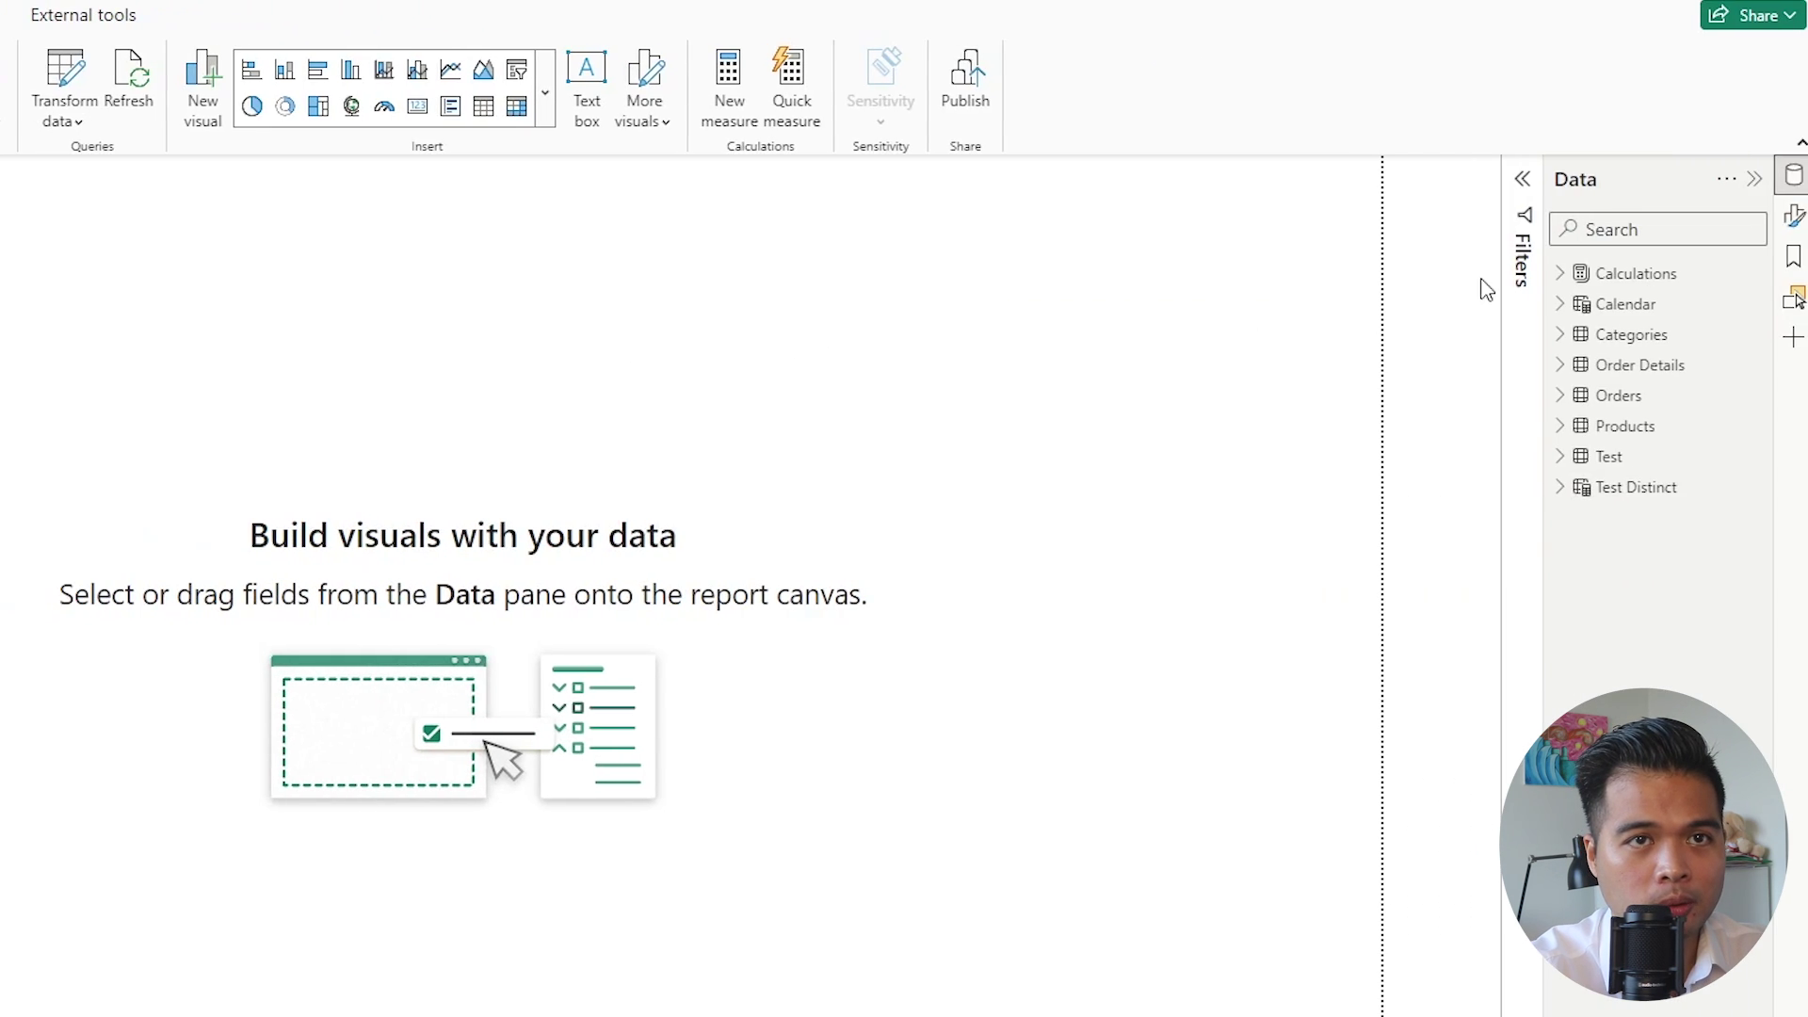
{"action": "right_click", "coordinate": [1589, 280]}
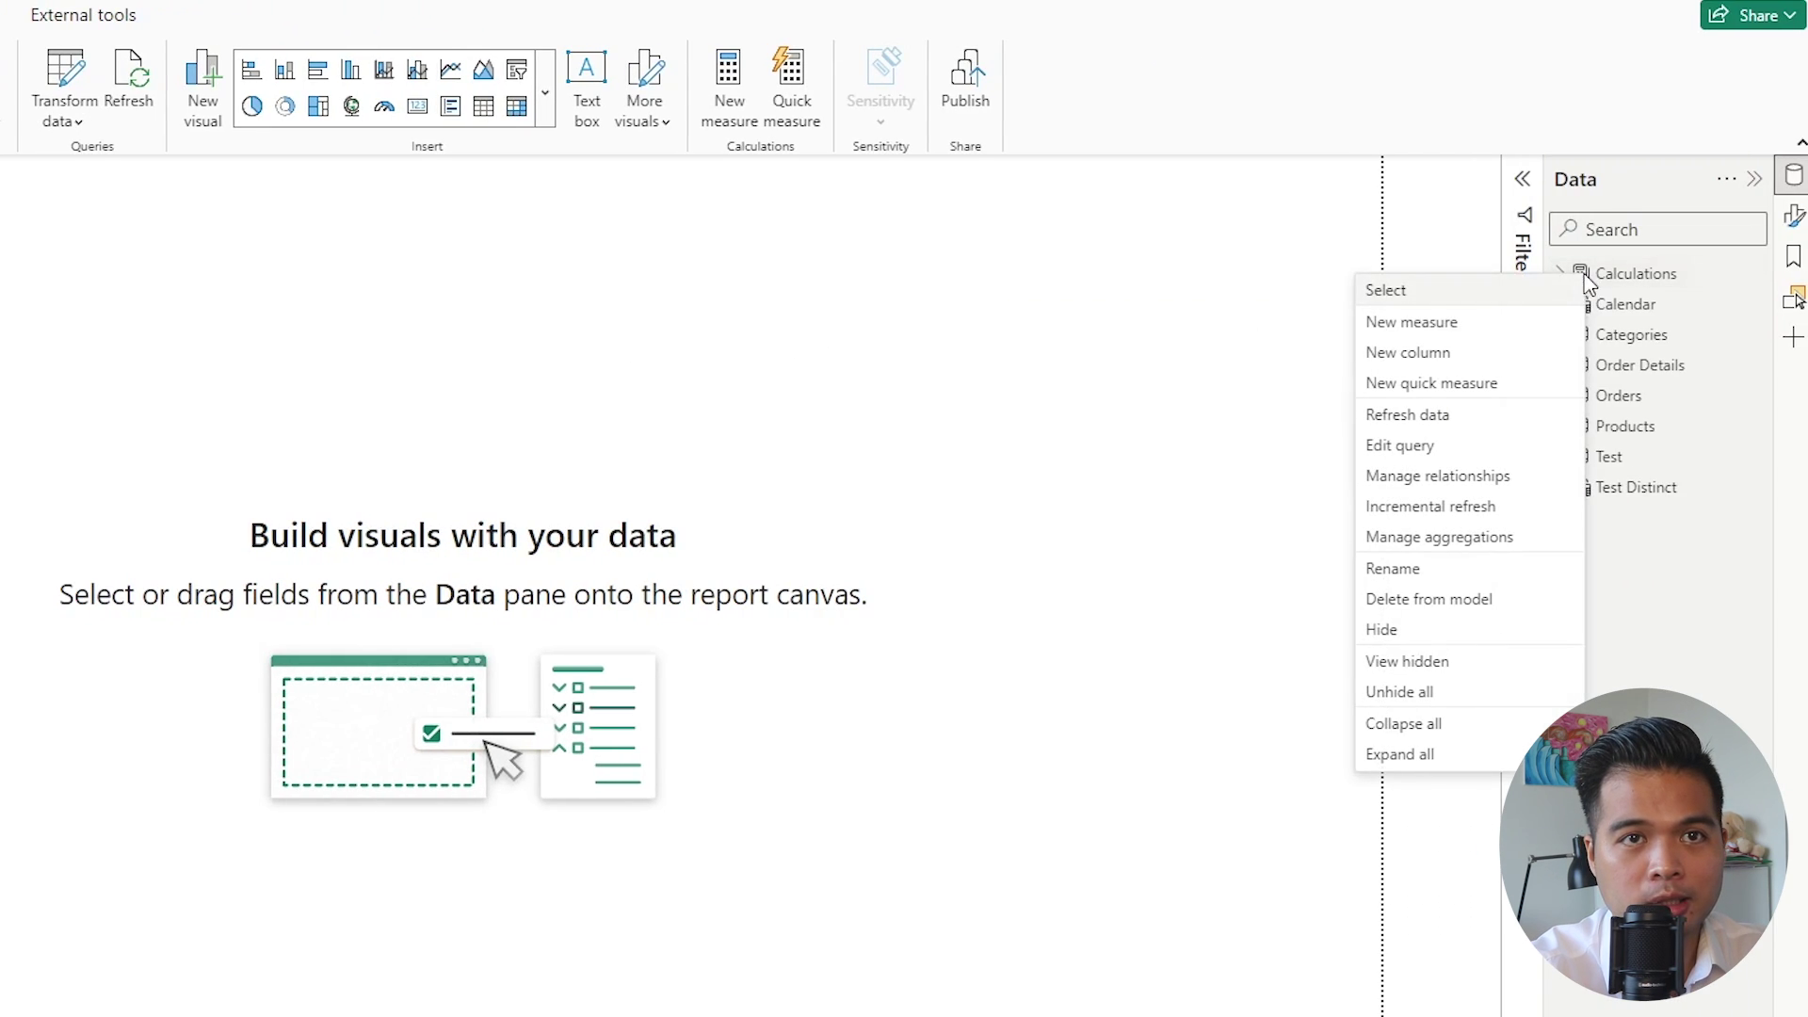
{"action": "left_click", "coordinate": [1518, 325]}
{"action": "type", "text": "Cou"}
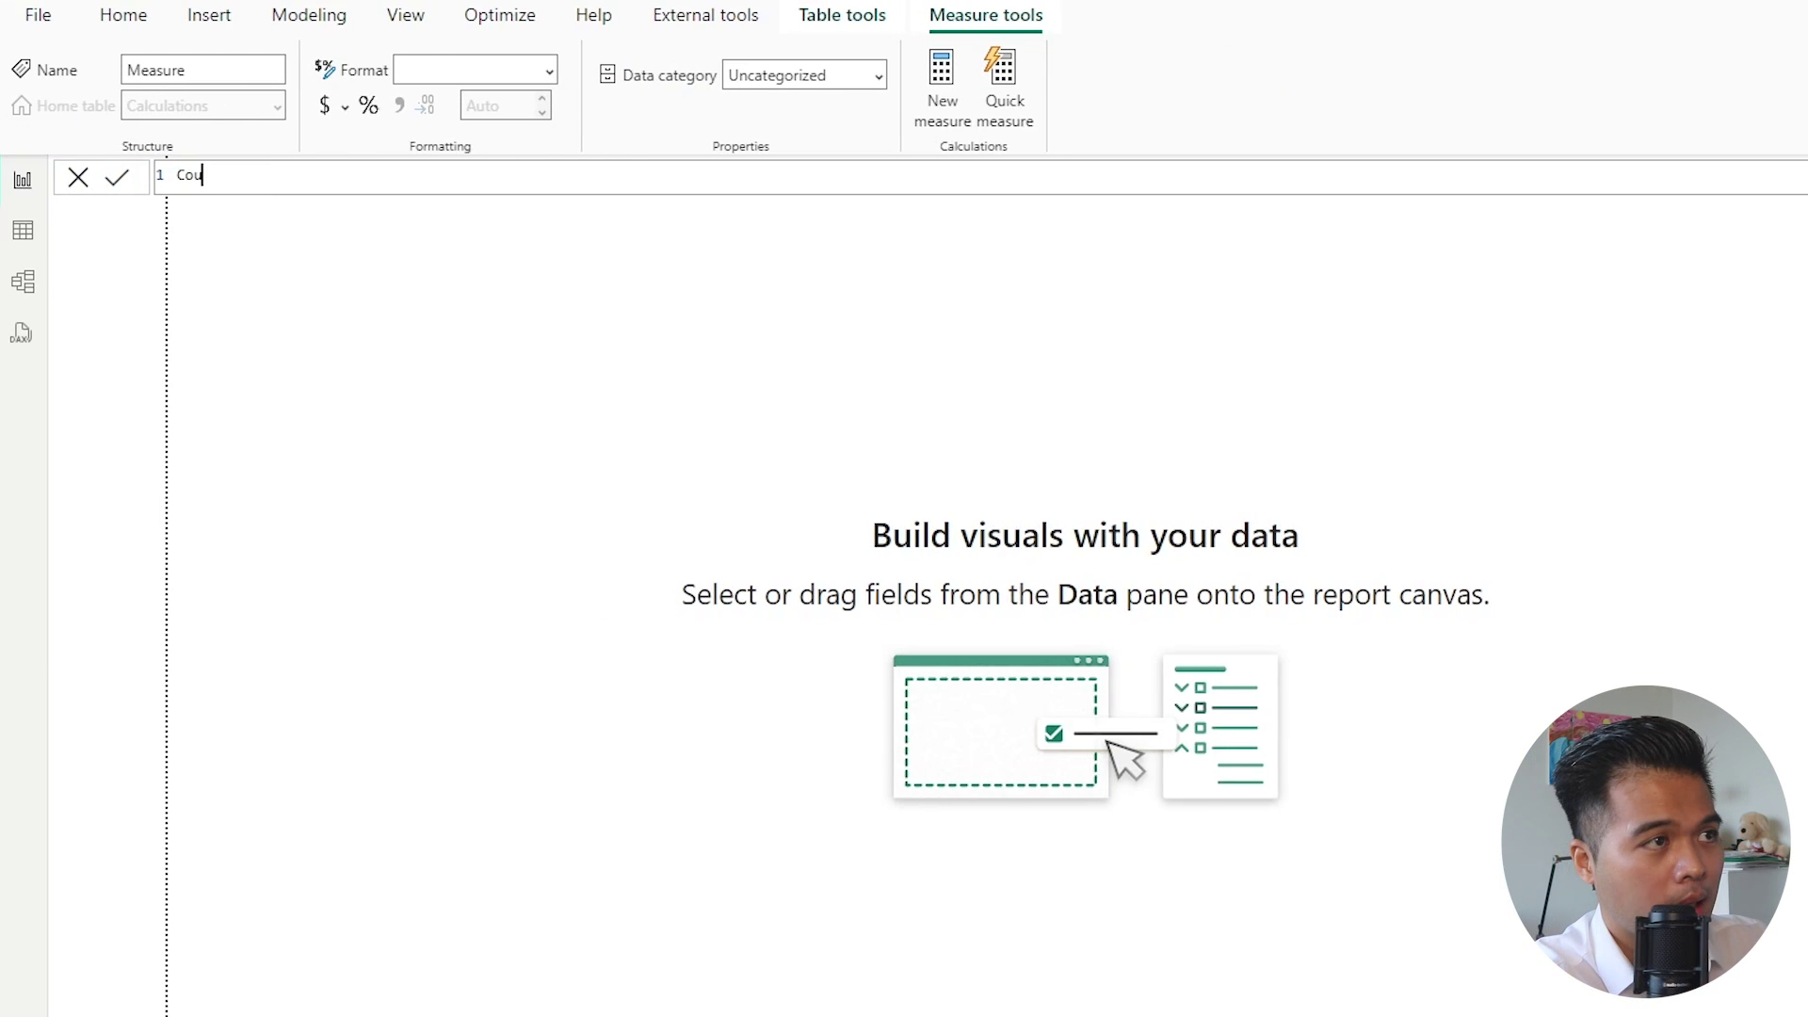
{"action": "type", "text": "nt Distinc"}
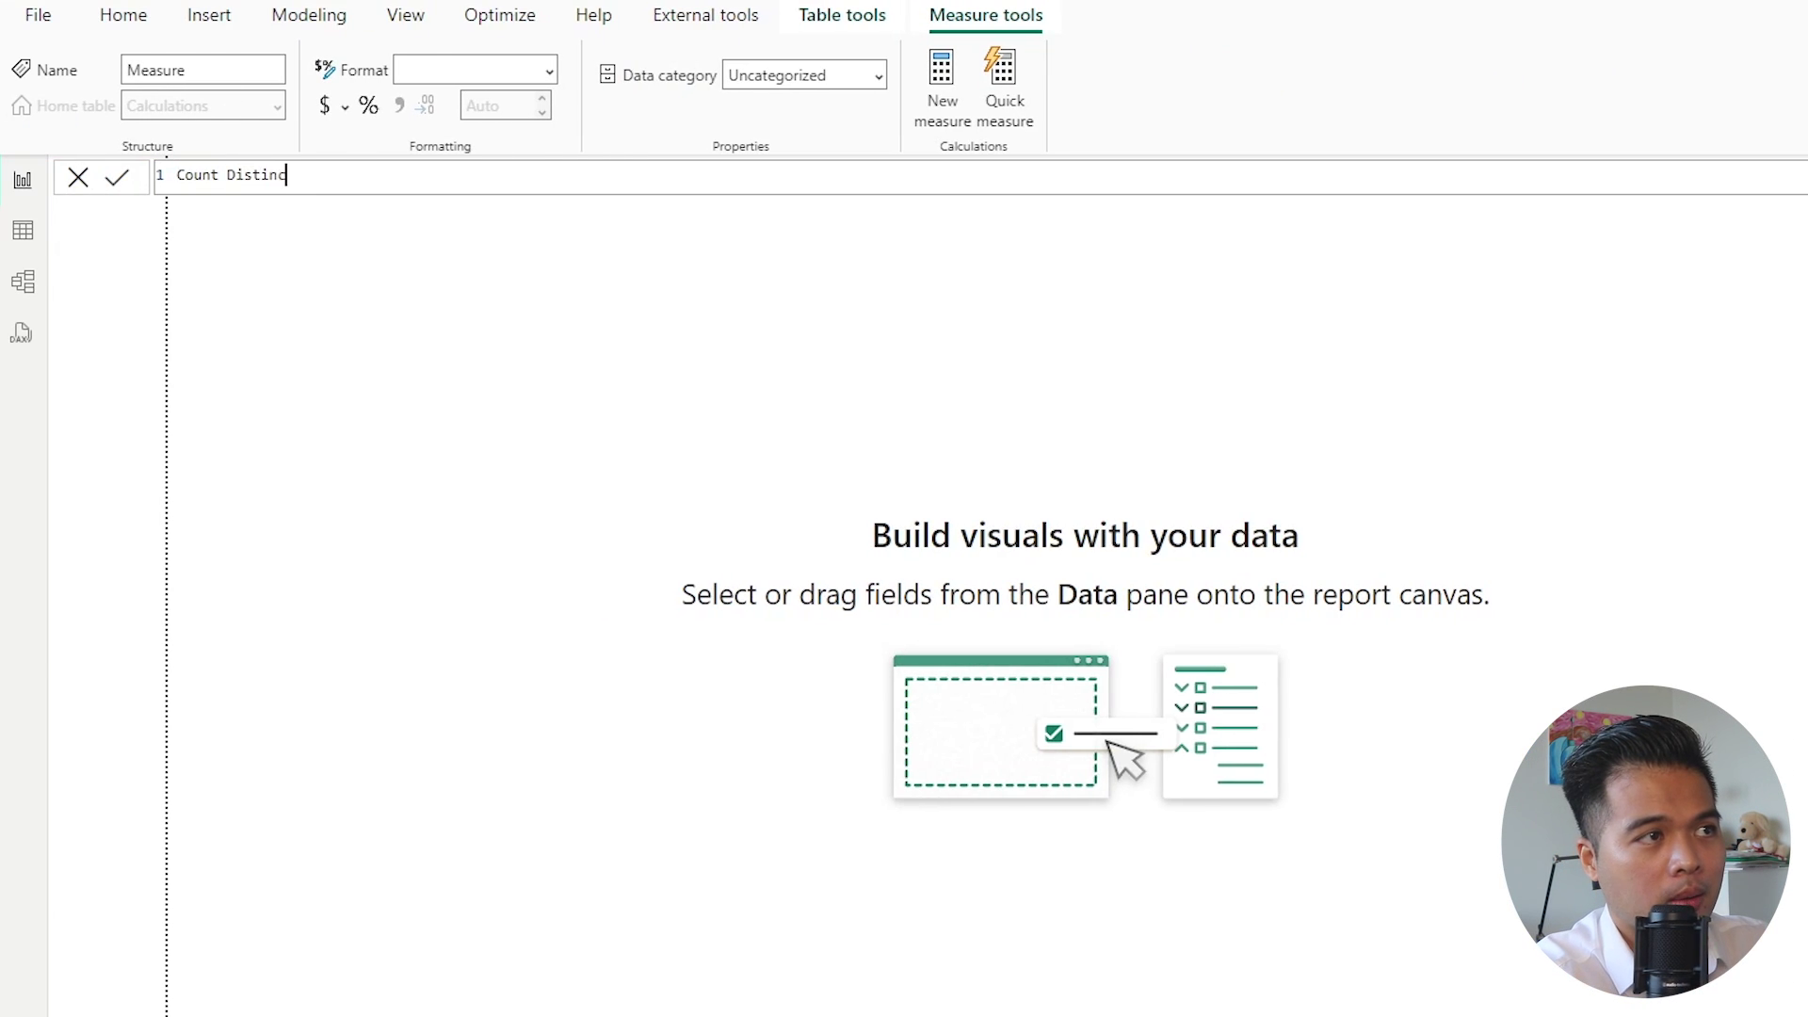
{"action": "type", "text": "t = VALUE"}
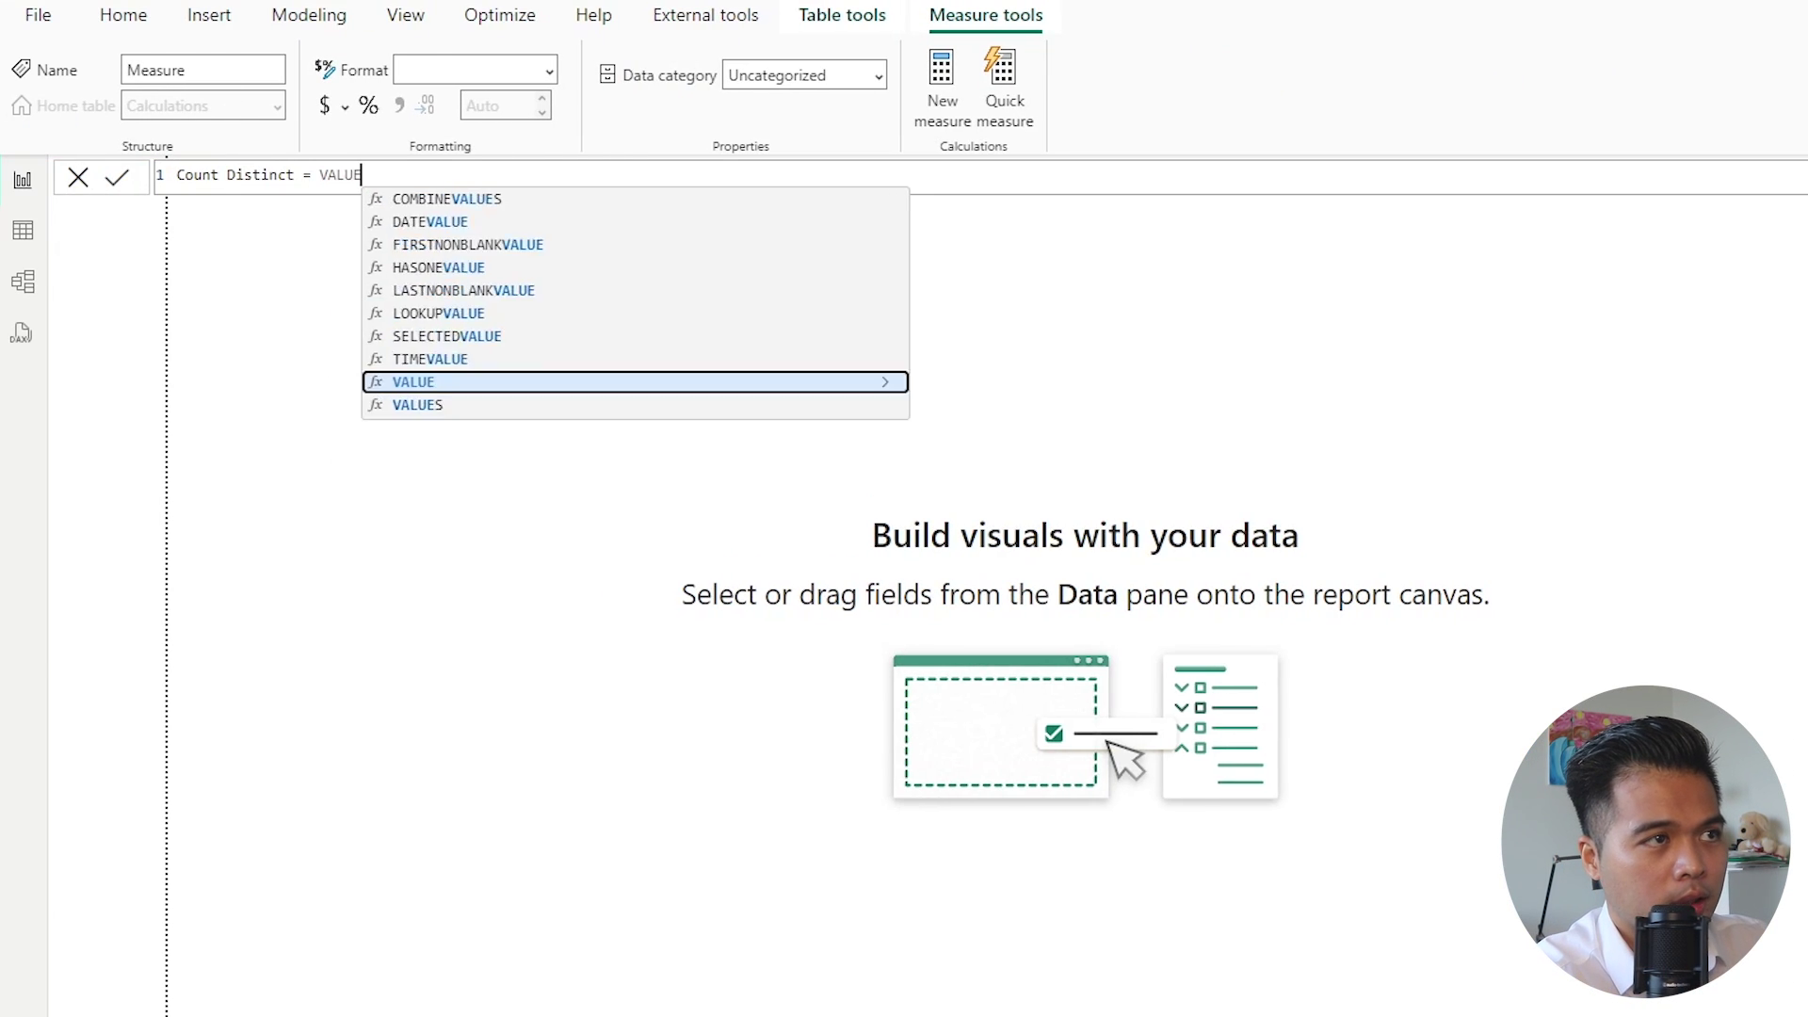
{"action": "type", "text": "S(Test"}
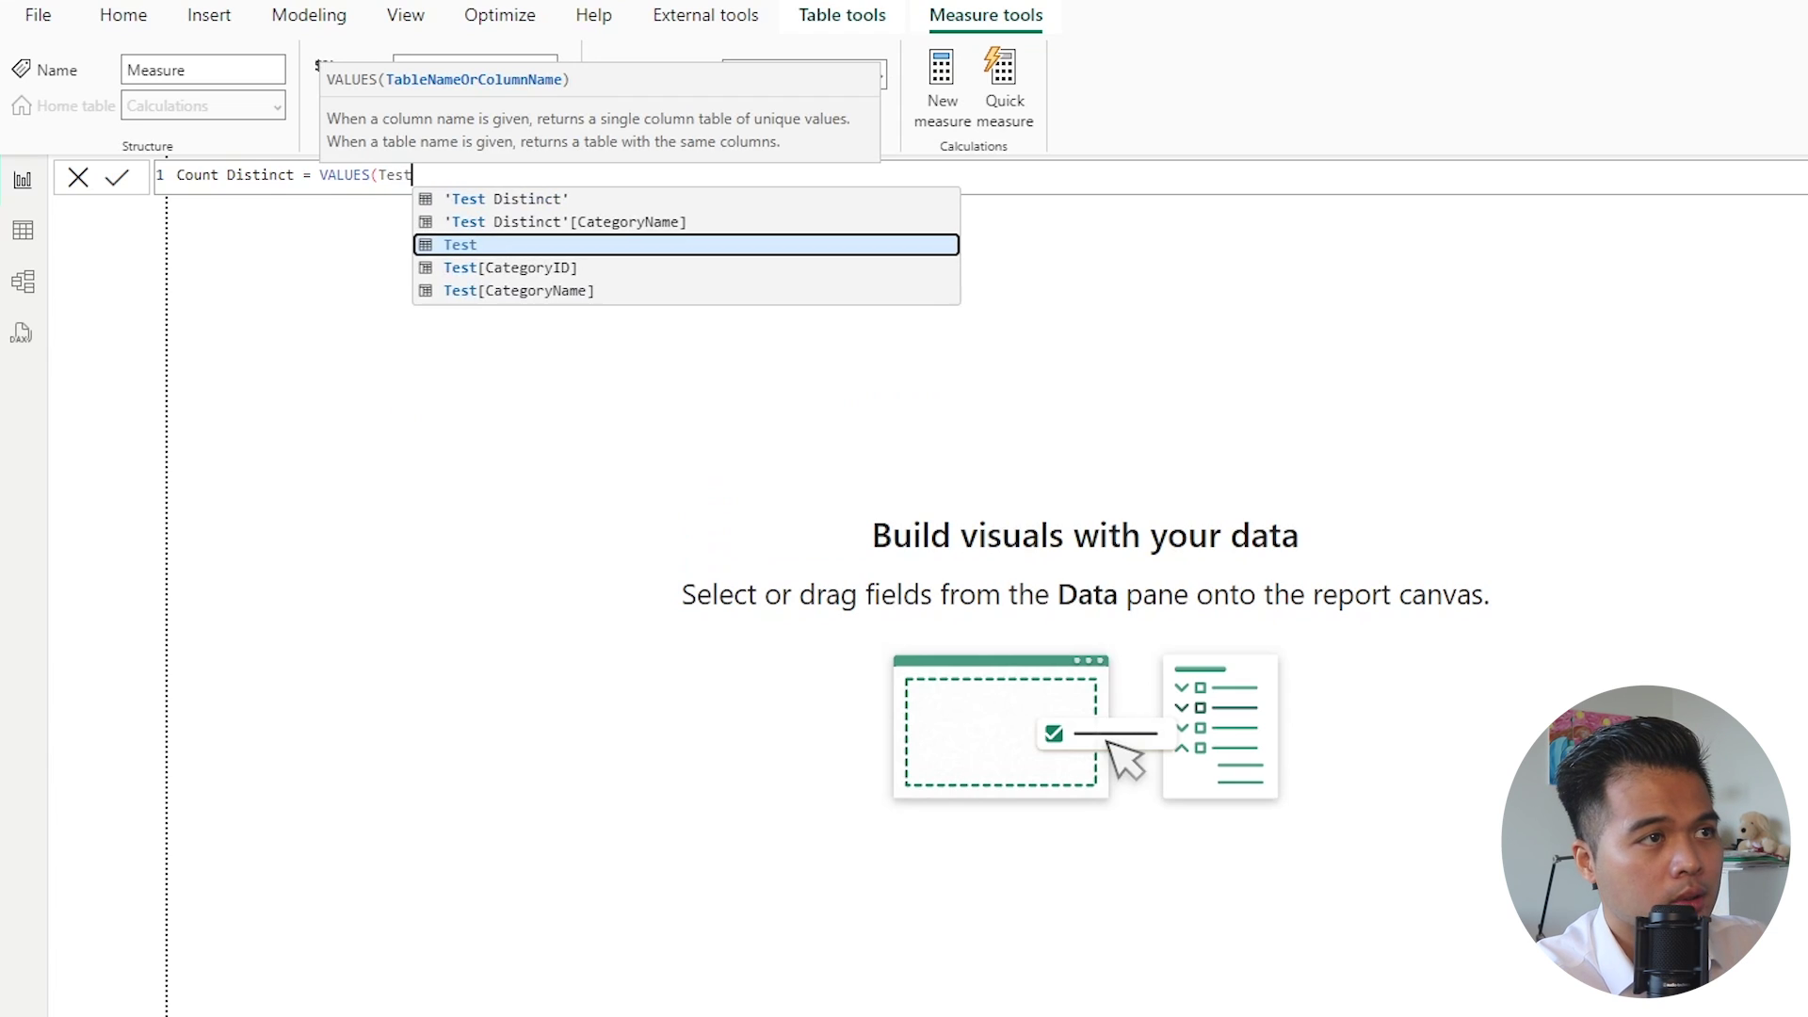
{"action": "key", "text": "Down"}
{"action": "key", "text": "Down"}
{"action": "key", "text": "Tab"}
{"action": "type", "text": ")"}
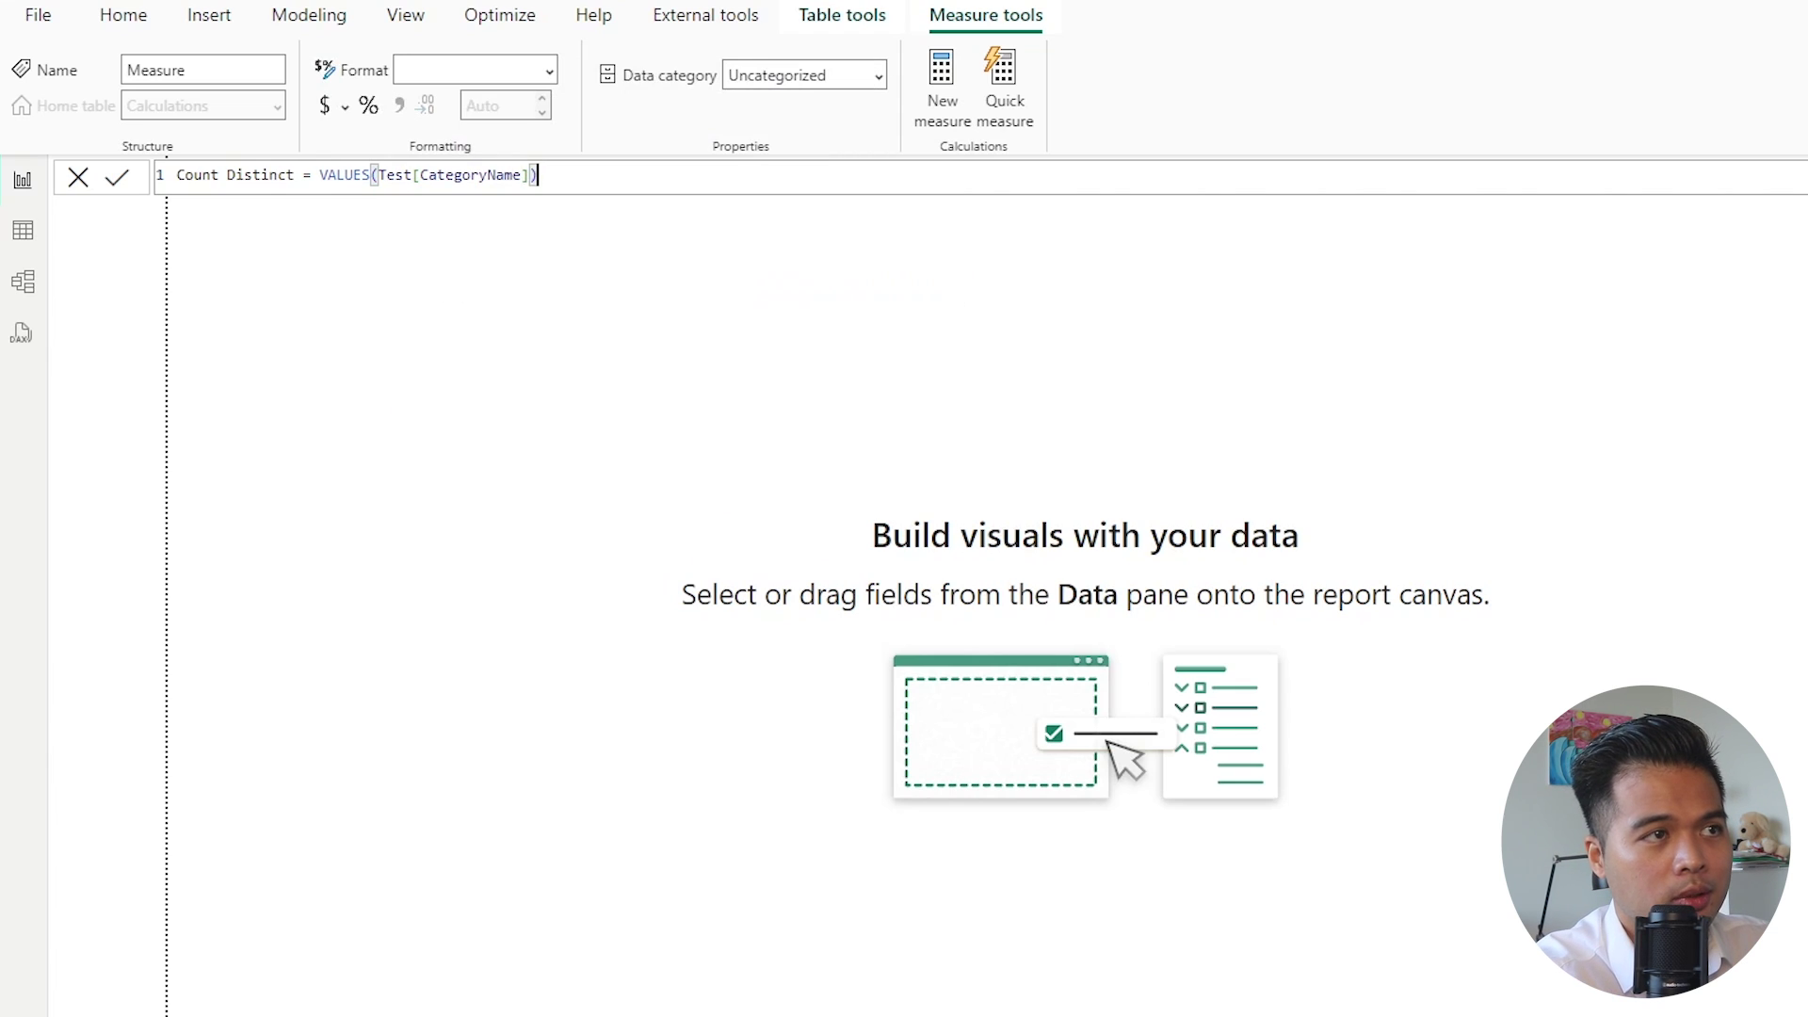
- Wrap the VALUES expression of the Count Distinct measure in COUNTROWS and commit the formula
{"action": "double_click", "coordinate": [322, 175]}
{"action": "key", "text": "Left"}
{"action": "type", "text": "COUNTROW"}
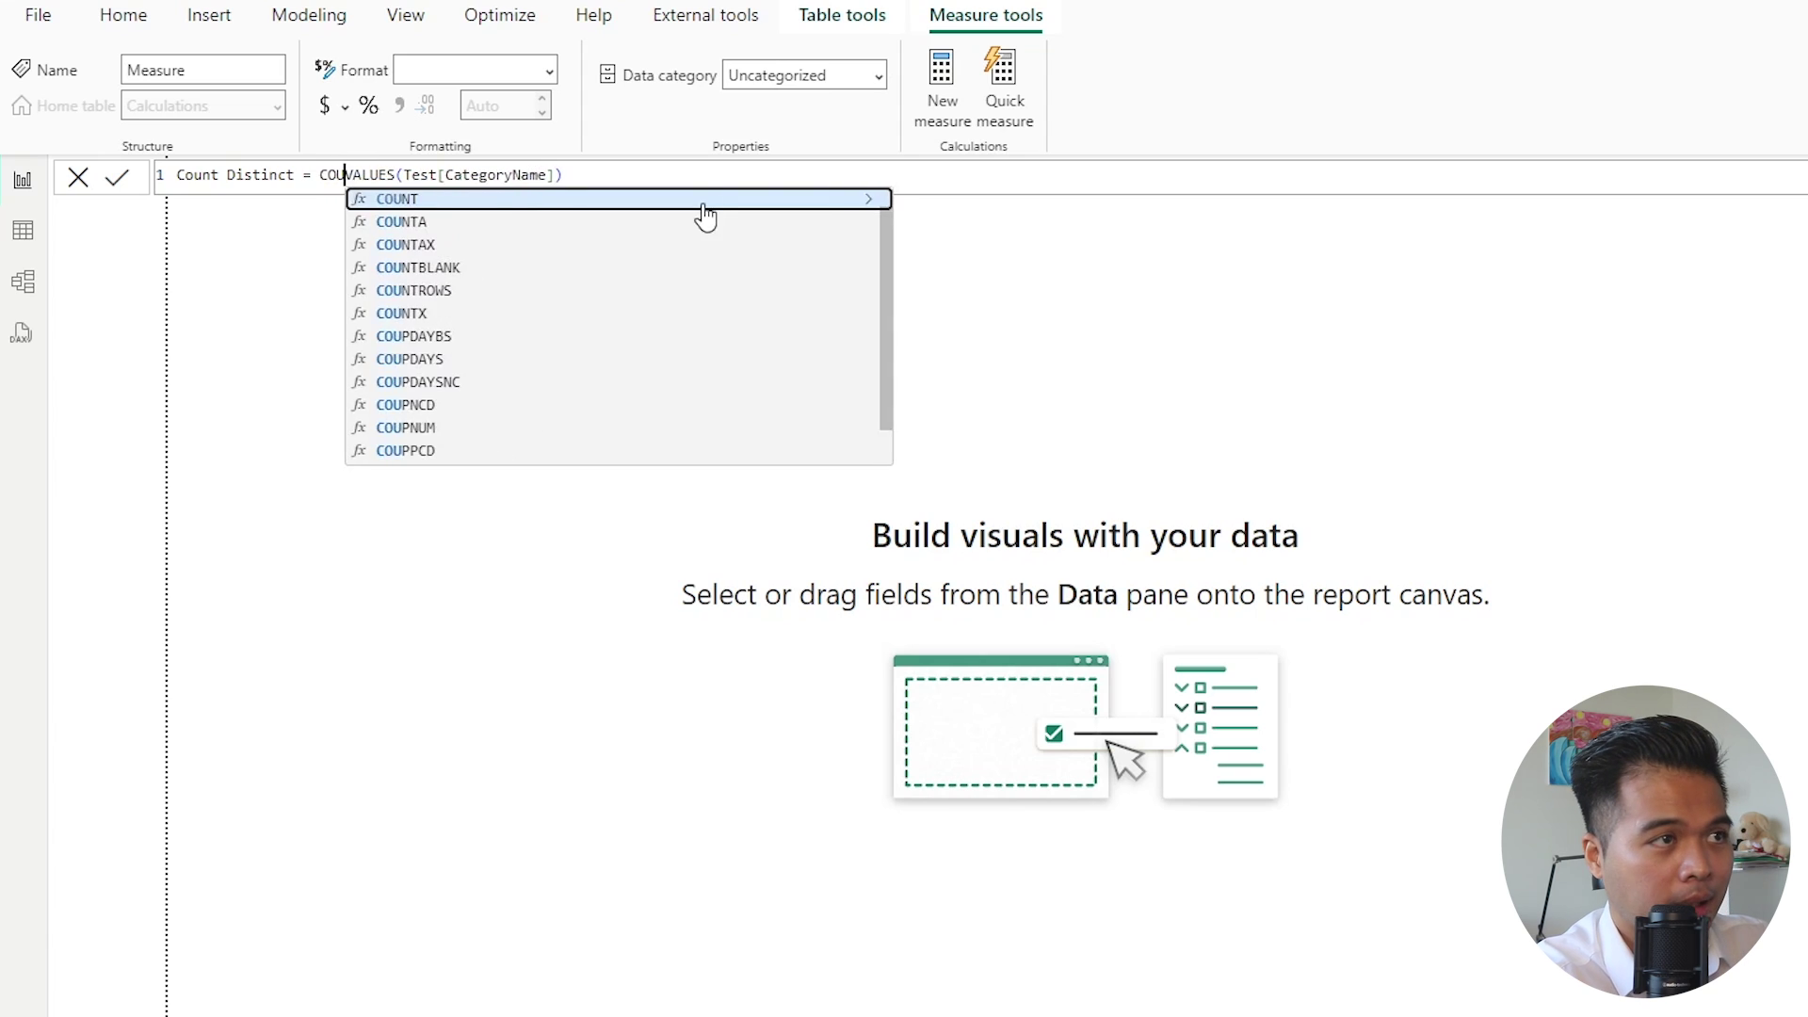
{"action": "key", "text": "Tab"}
{"action": "left_click", "coordinate": [708, 175]}
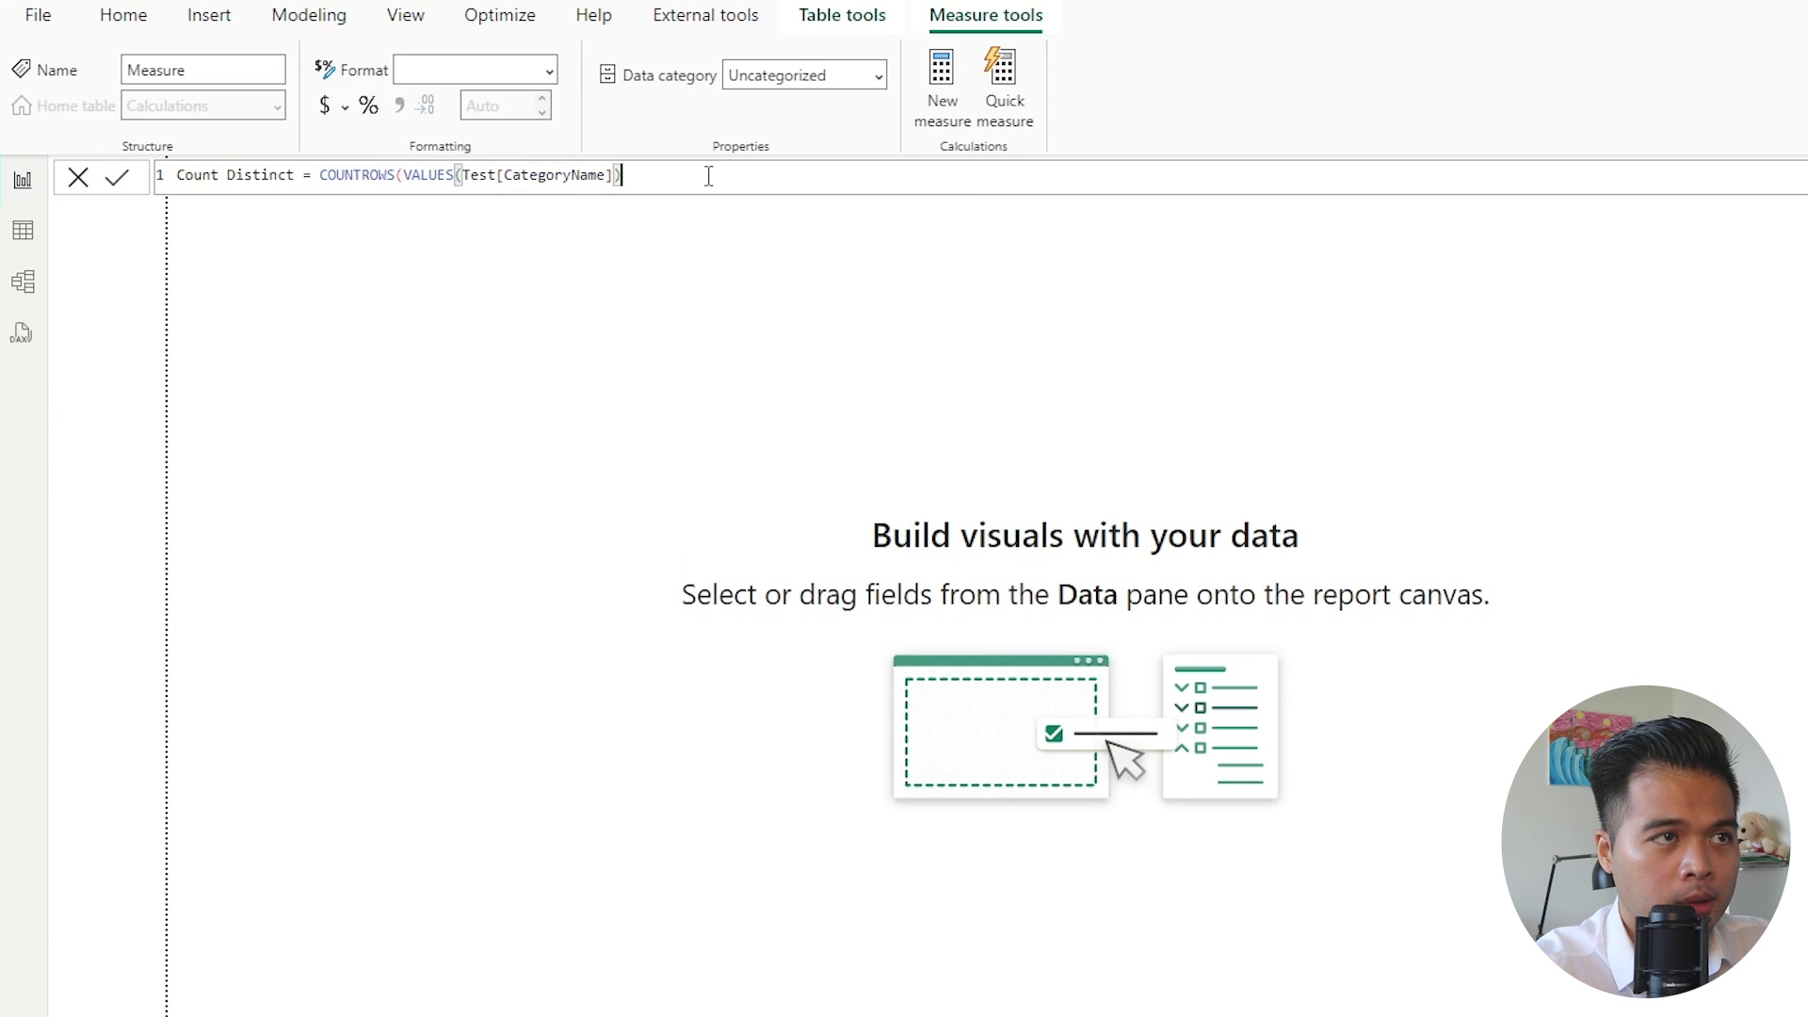
{"action": "type", "text": ")"}
{"action": "key", "text": "Return"}
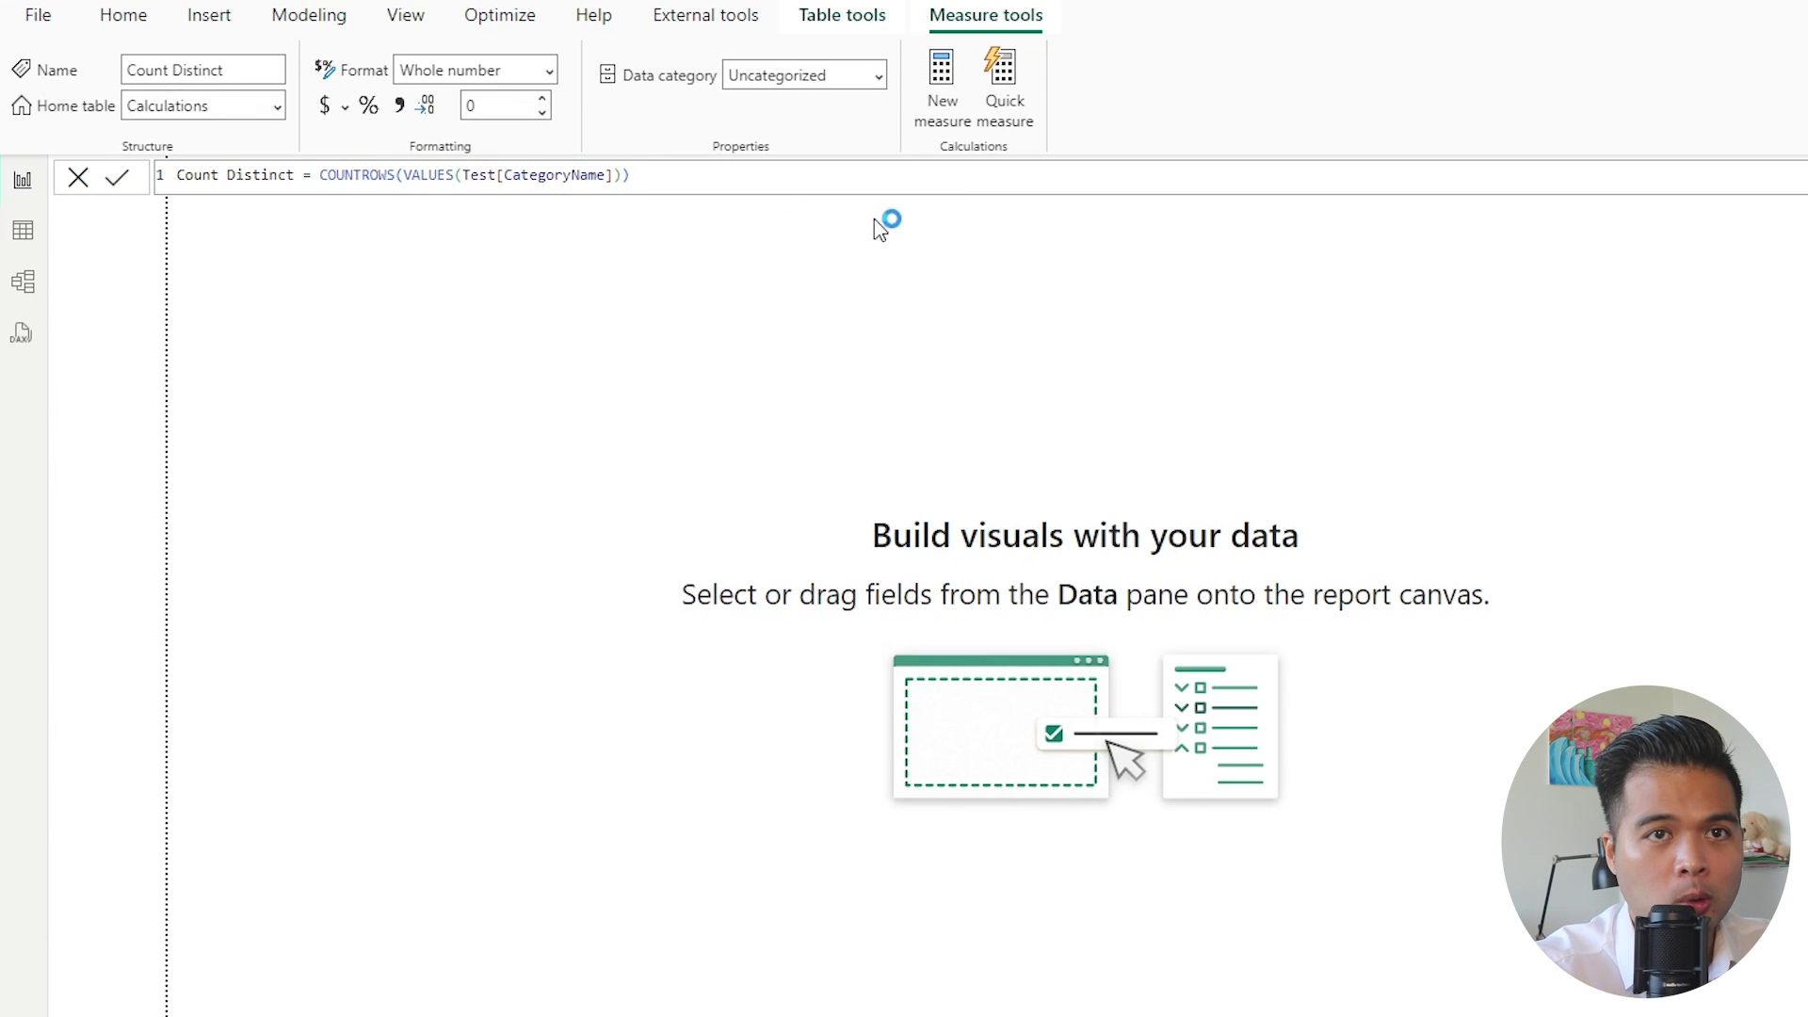
- Add the Count Distinct measure to the report canvas and show it as a card visual
{"action": "left_click_drag", "start_coordinate": [1573, 306], "coordinate": [1150, 438]}
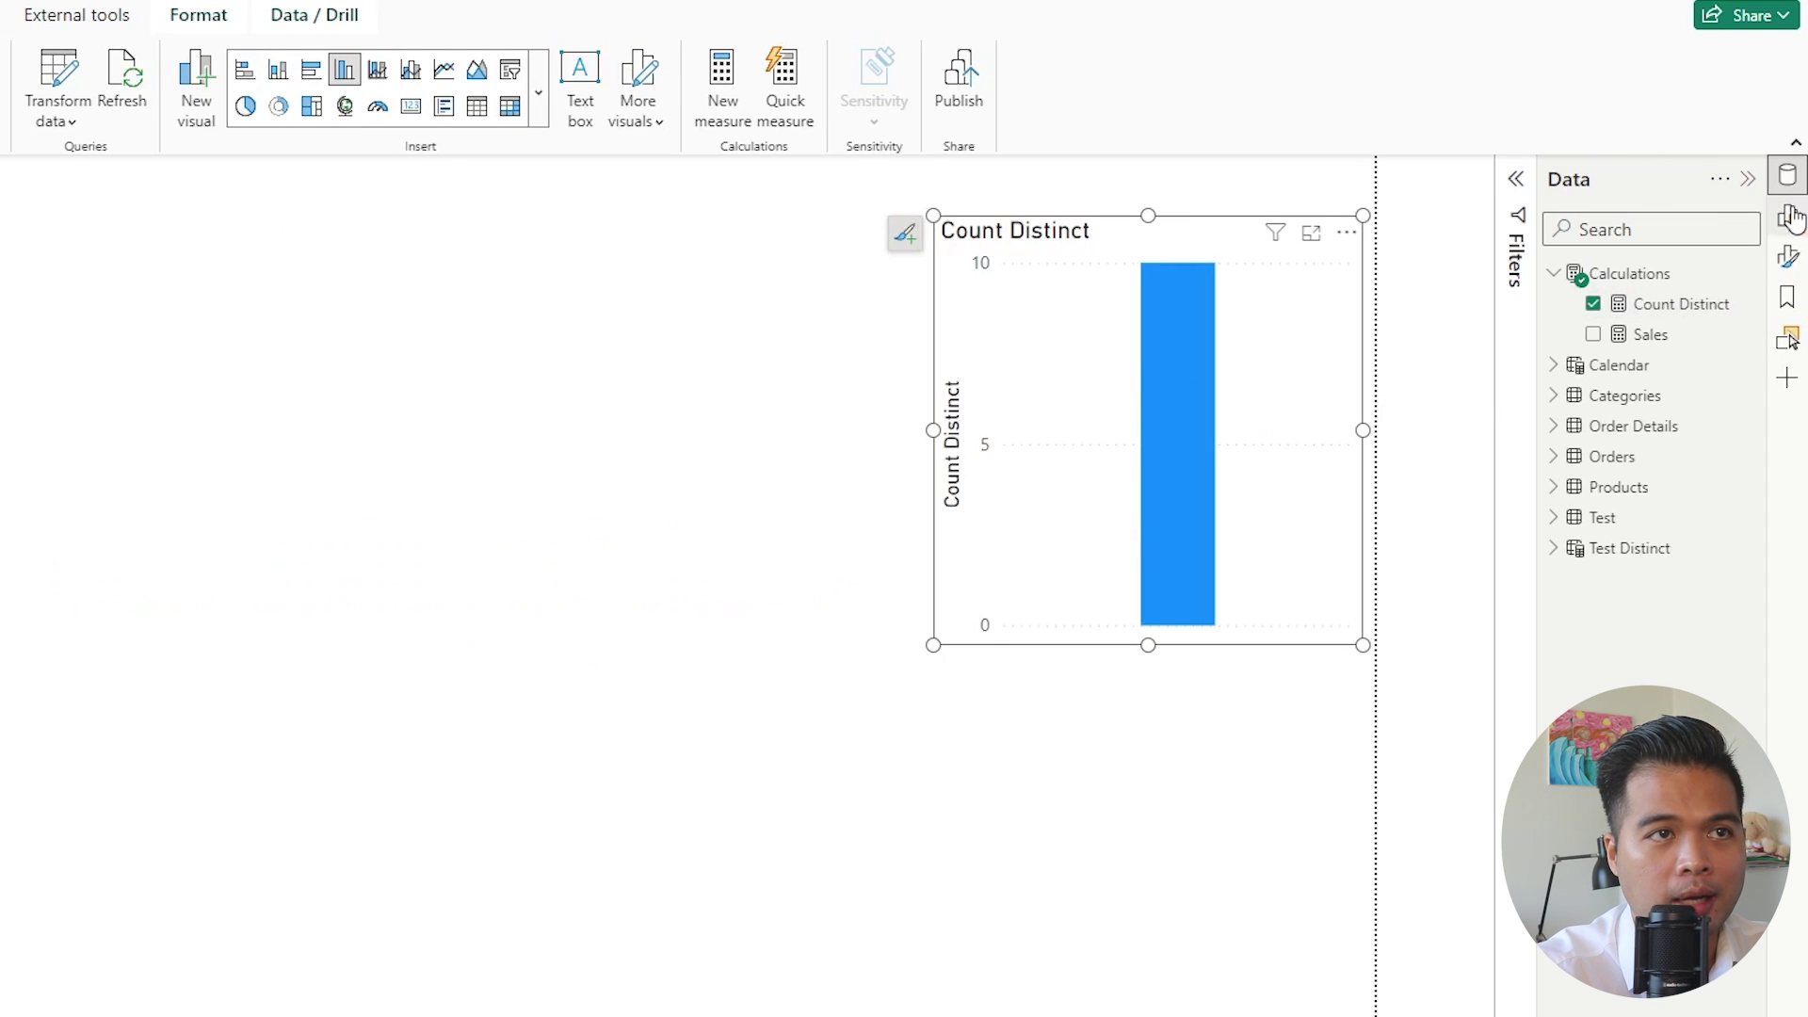
{"action": "left_click", "coordinate": [411, 105]}
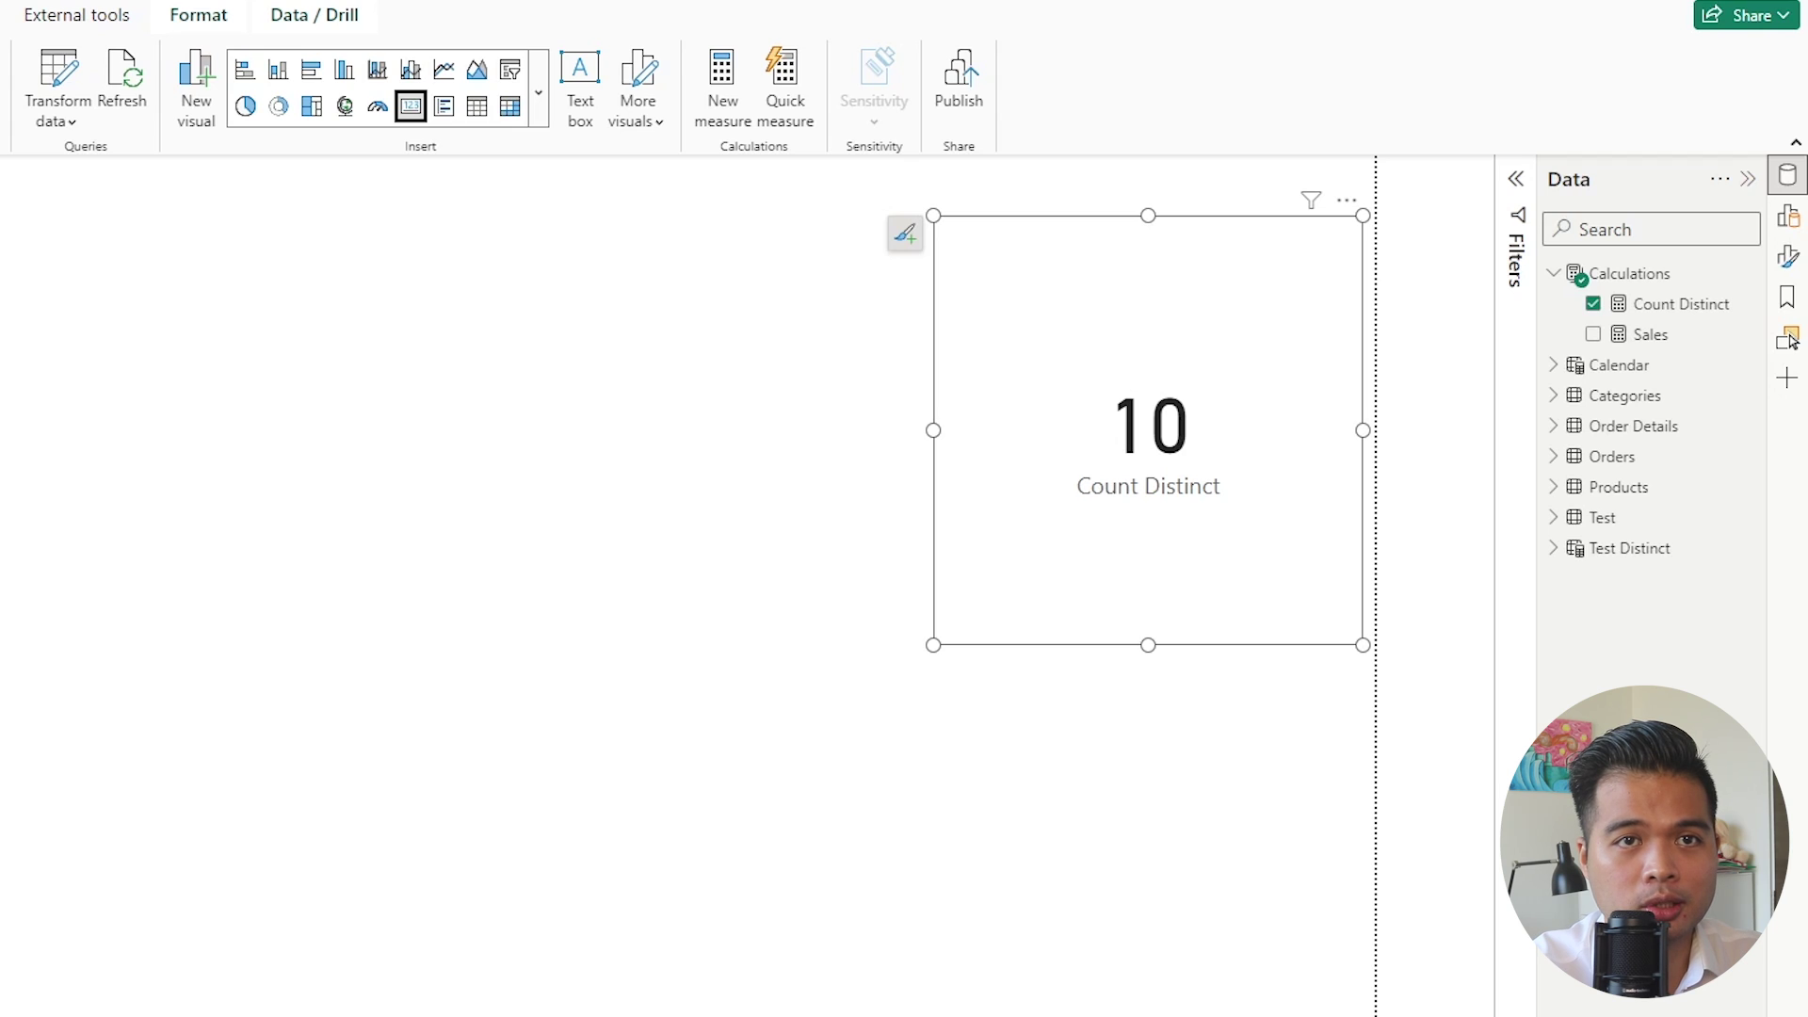
- Redefine the Count Distinct measure as DISTINCTCOUNTNOBLANK(Test[CategoryName]) and commit the formula
{"action": "left_click", "coordinate": [1623, 311]}
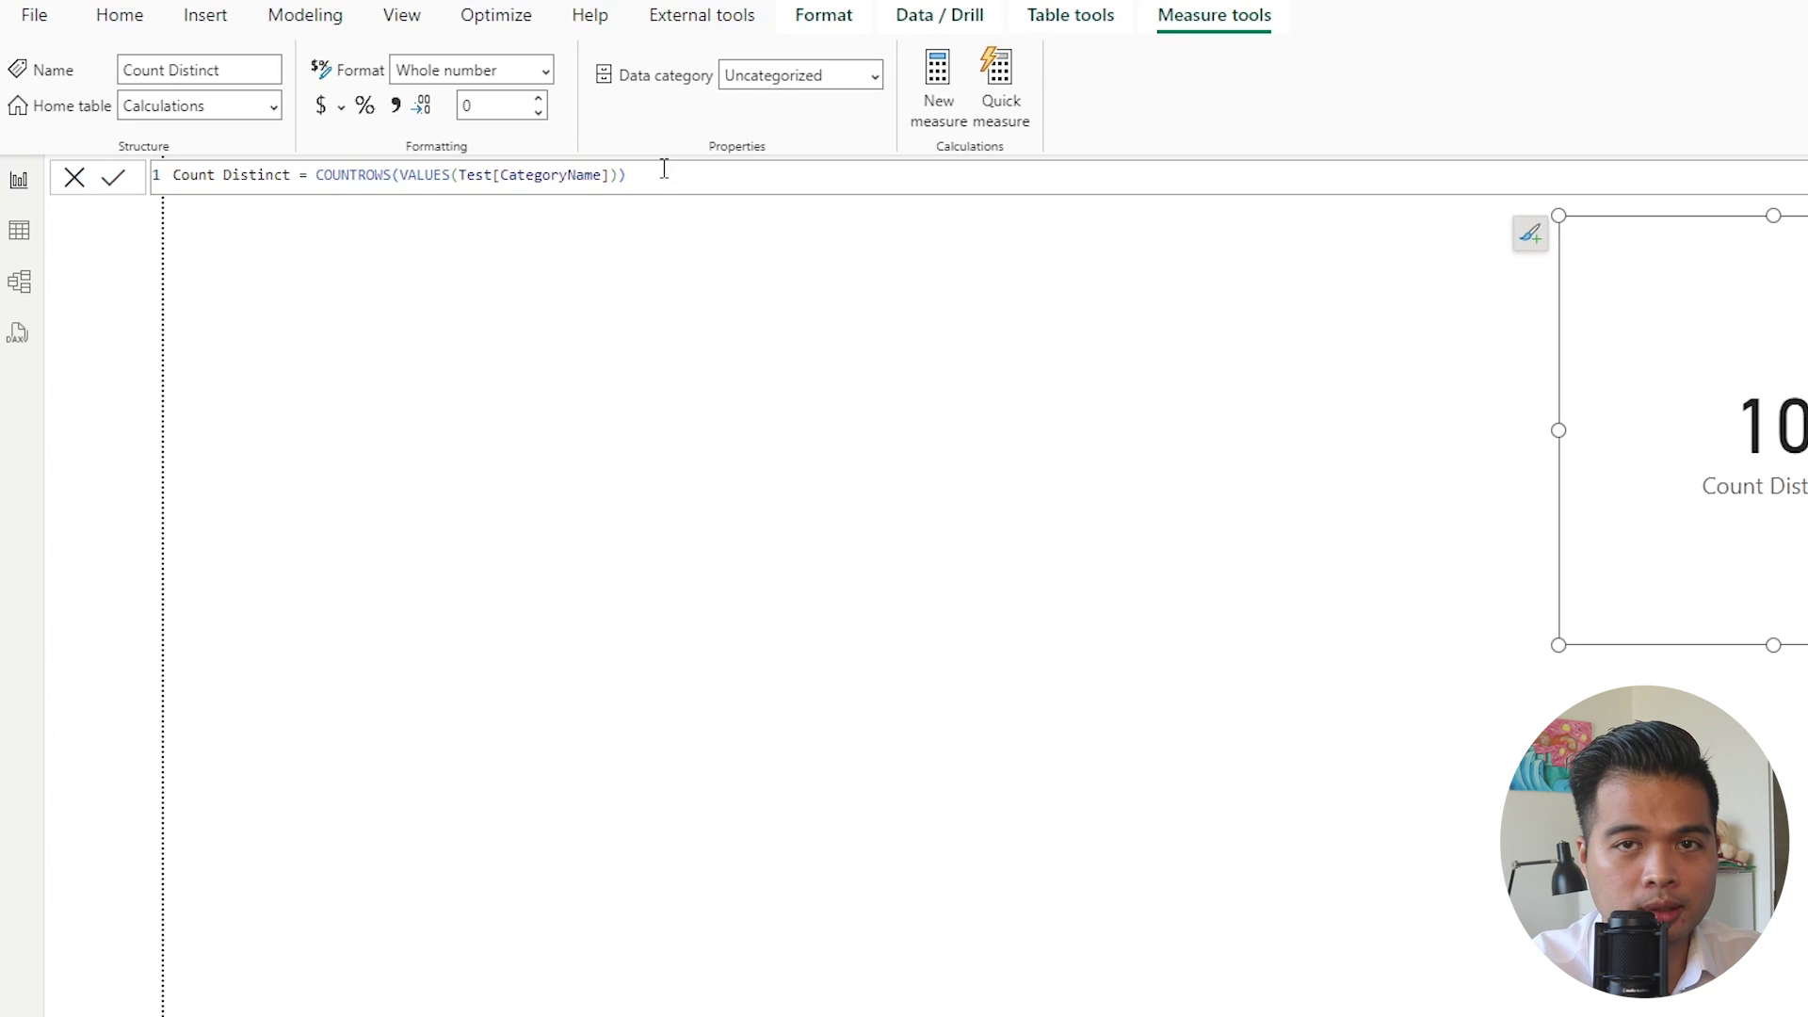
{"action": "left_click_drag", "start_coordinate": [626, 175], "coordinate": [320, 175]}
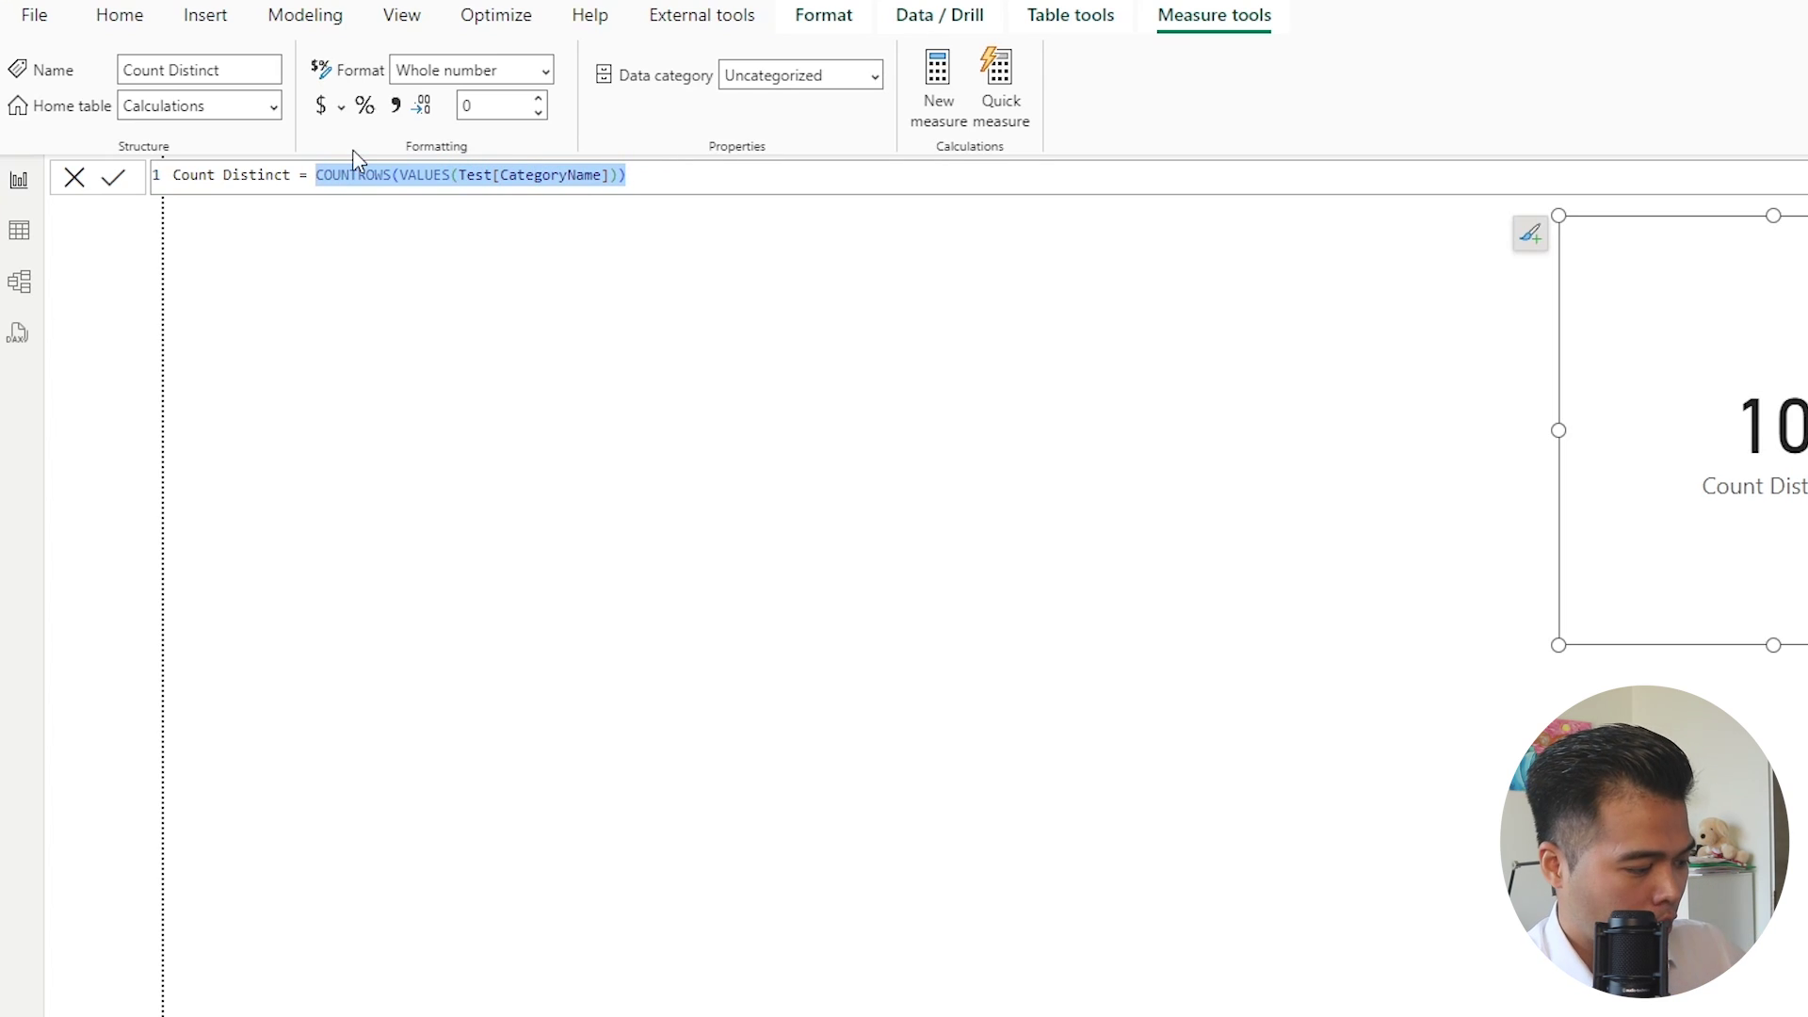
{"action": "type", "text": "DISTINCT"}
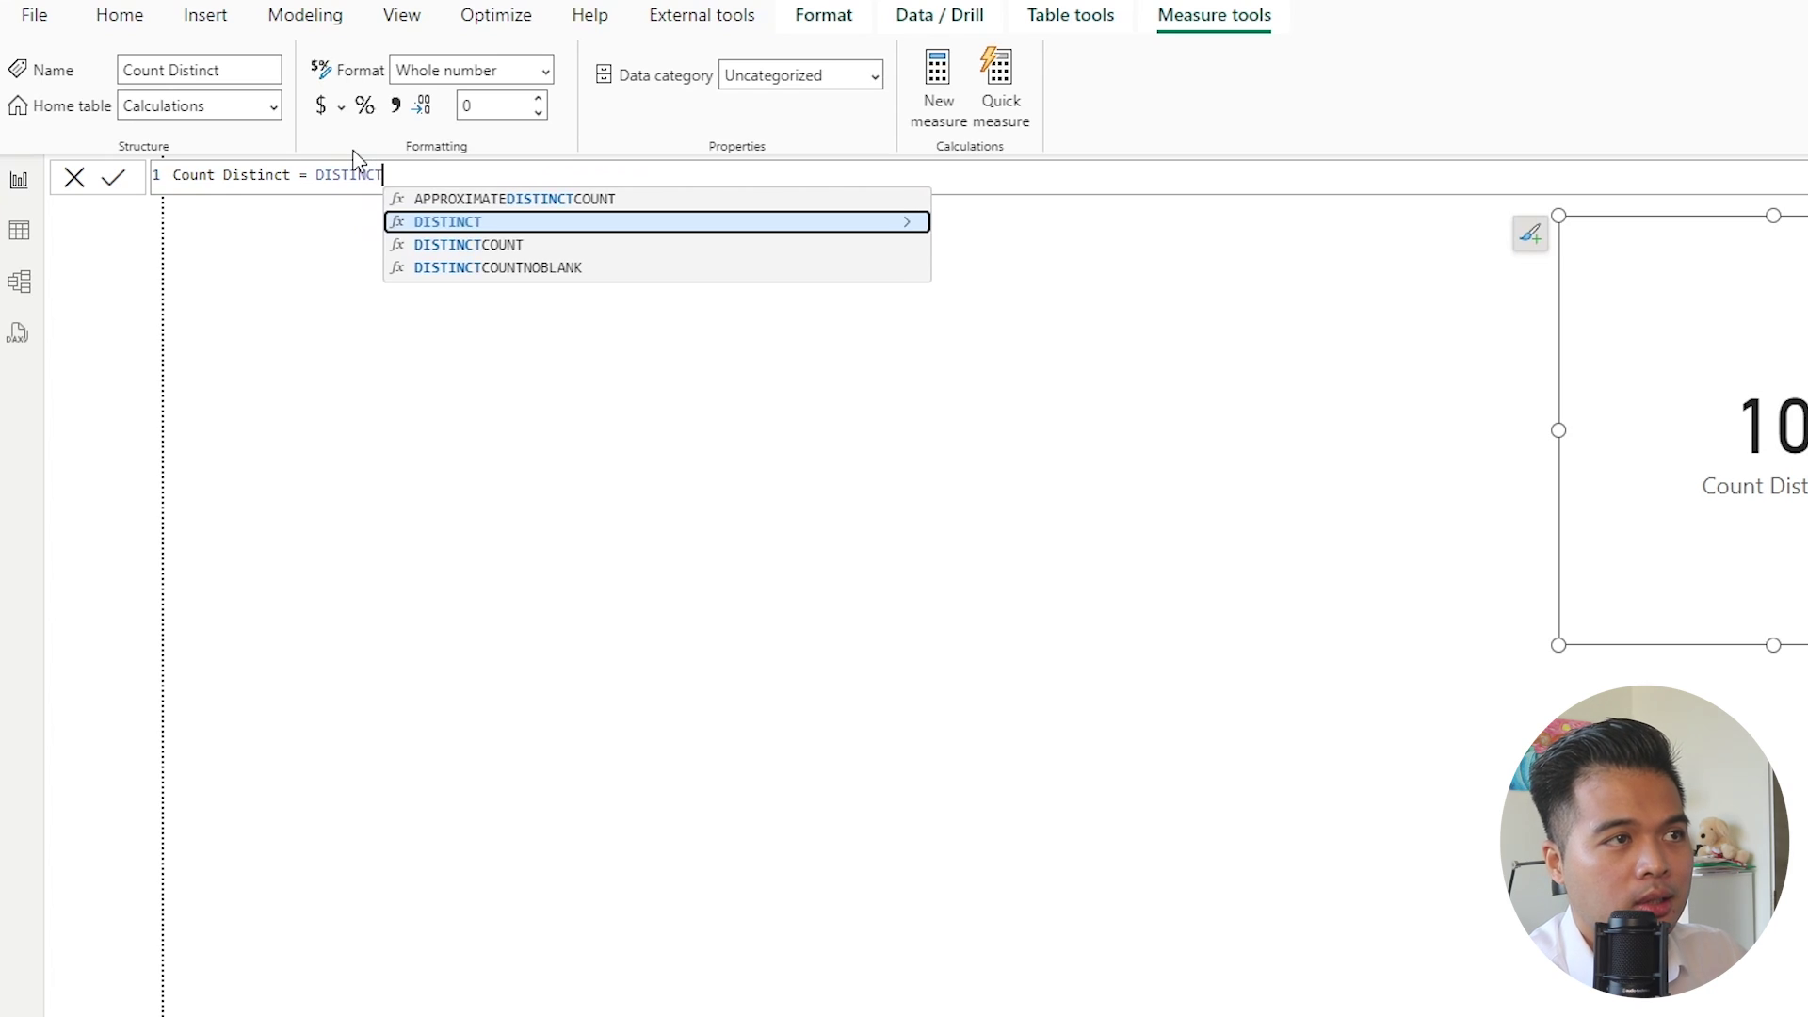
{"action": "key", "text": "Down"}
{"action": "key", "text": "Down"}
{"action": "key", "text": "Tab"}
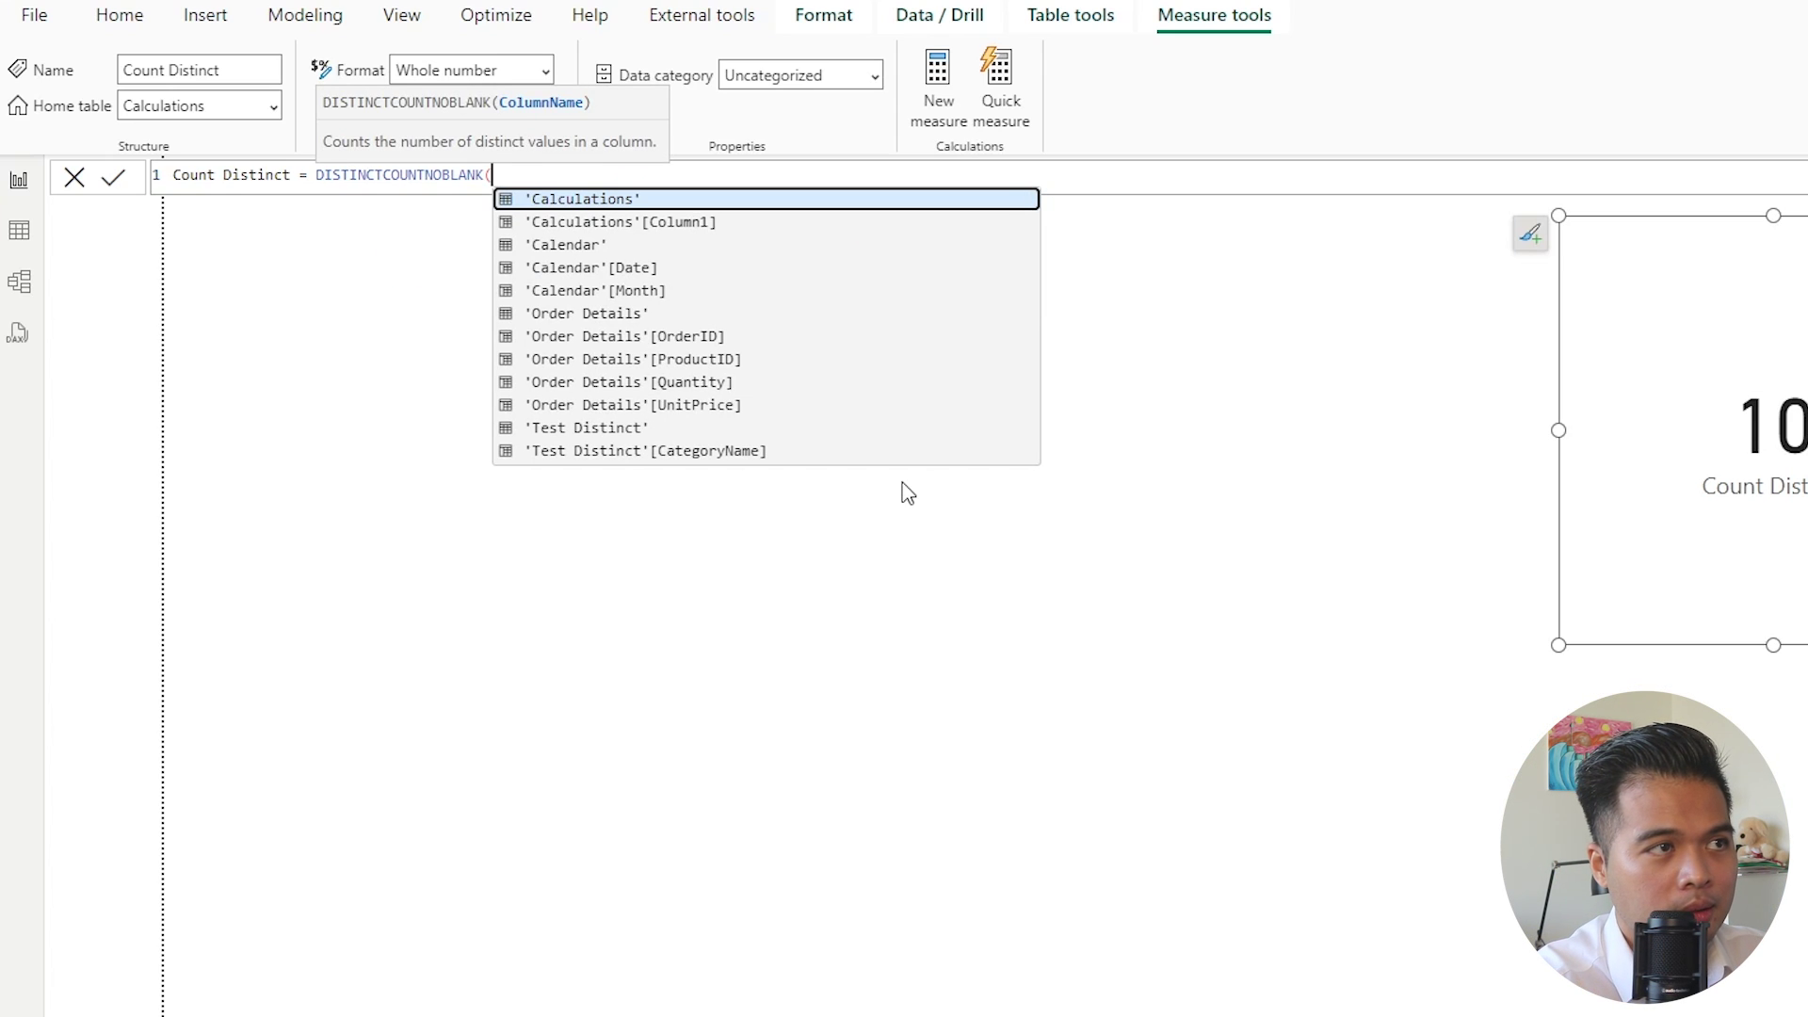
{"action": "type", "text": "Test"}
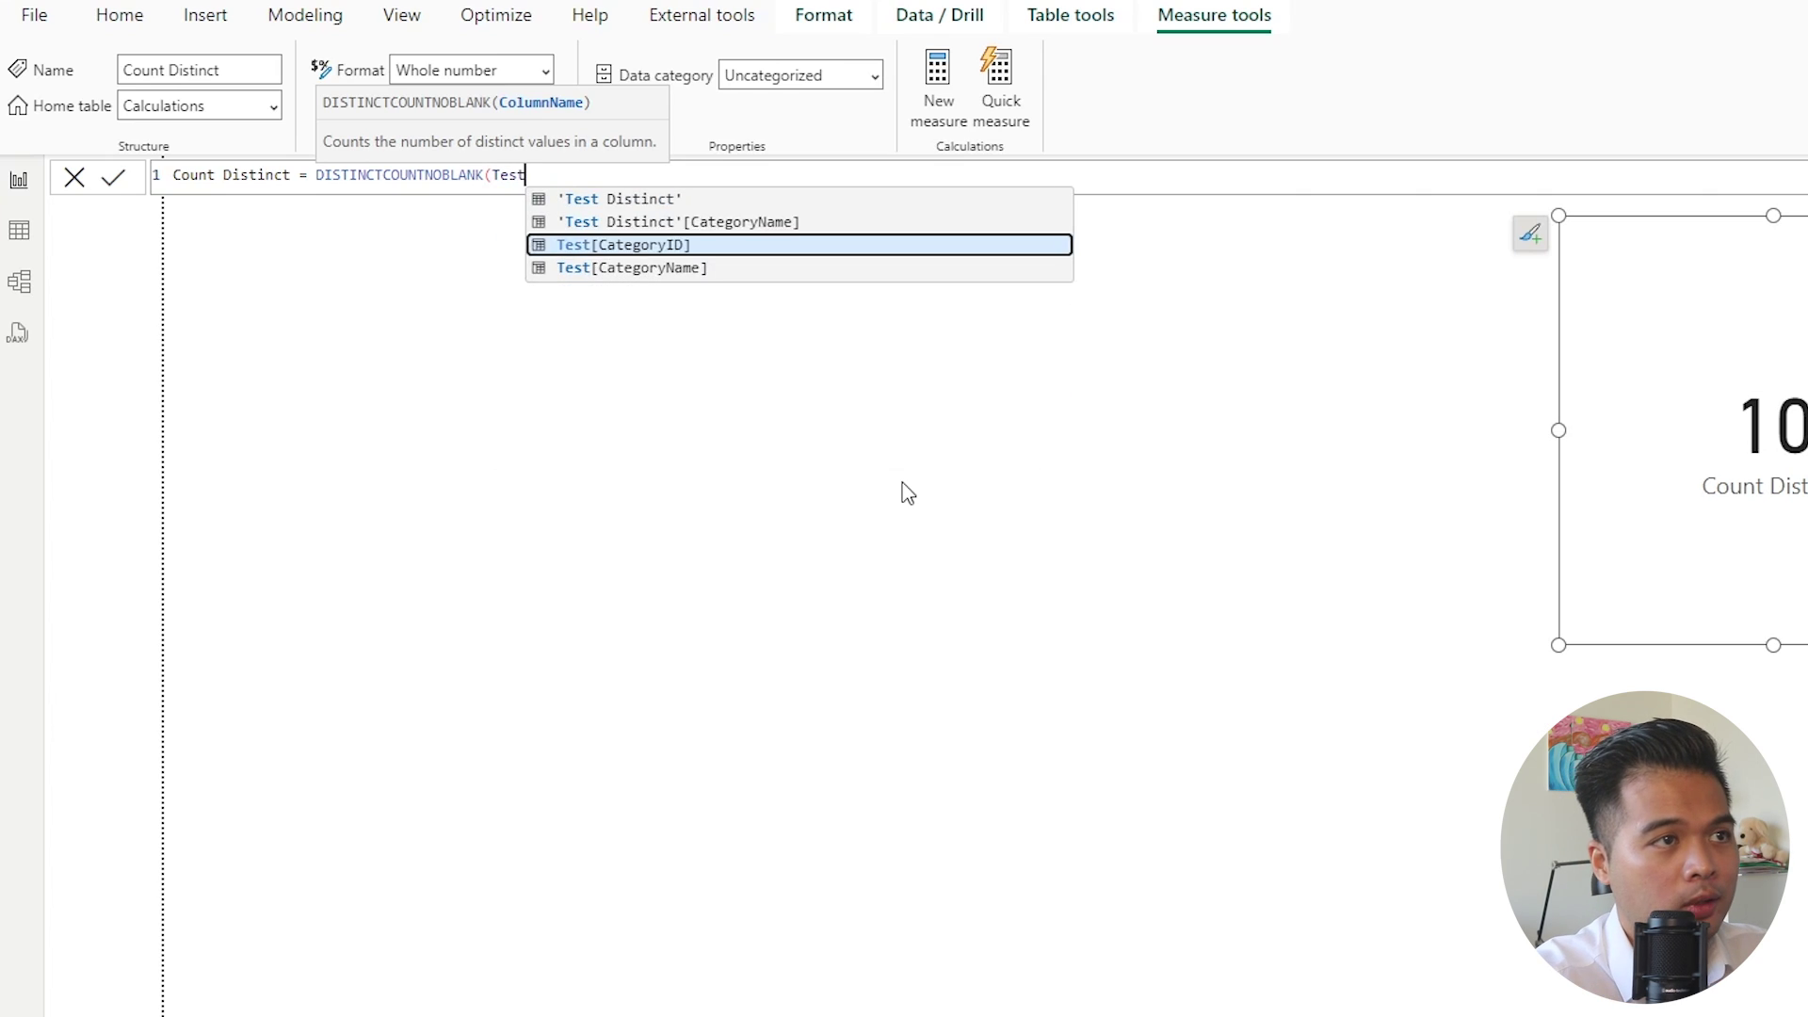
{"action": "key", "text": "Down"}
{"action": "key", "text": "Tab"}
{"action": "type", "text": ")"}
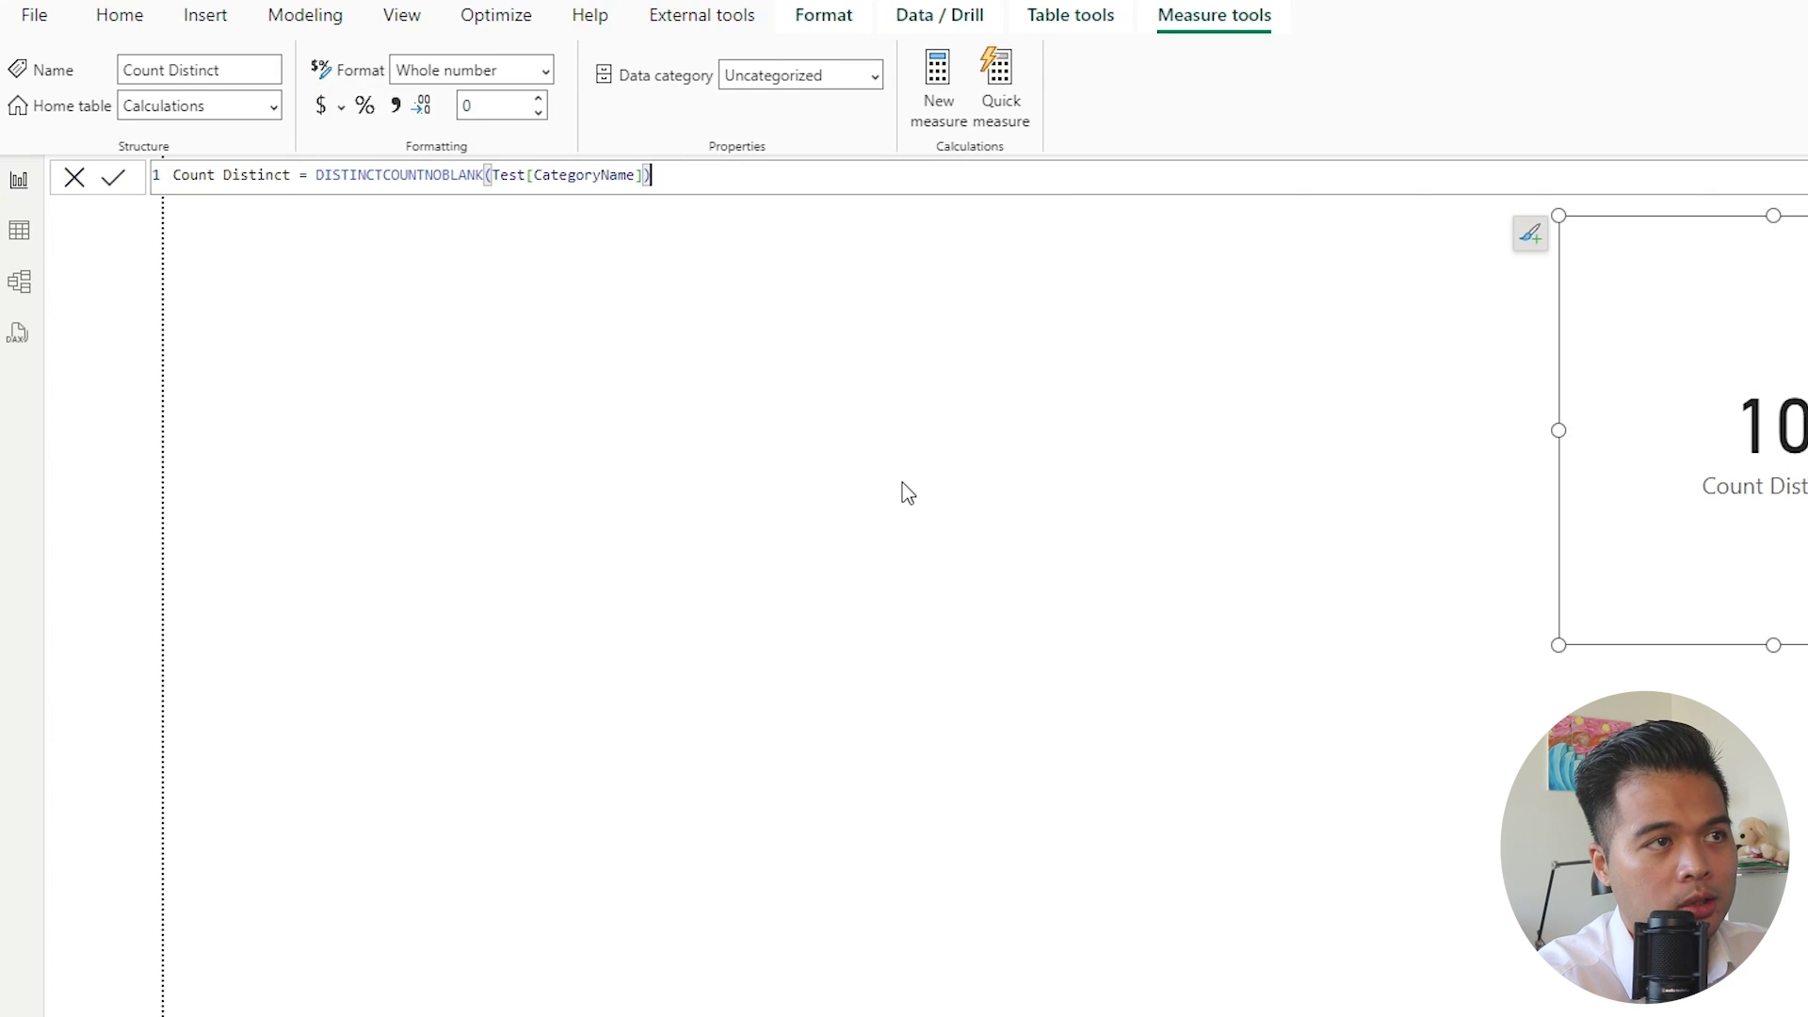
{"action": "key", "text": "Return"}
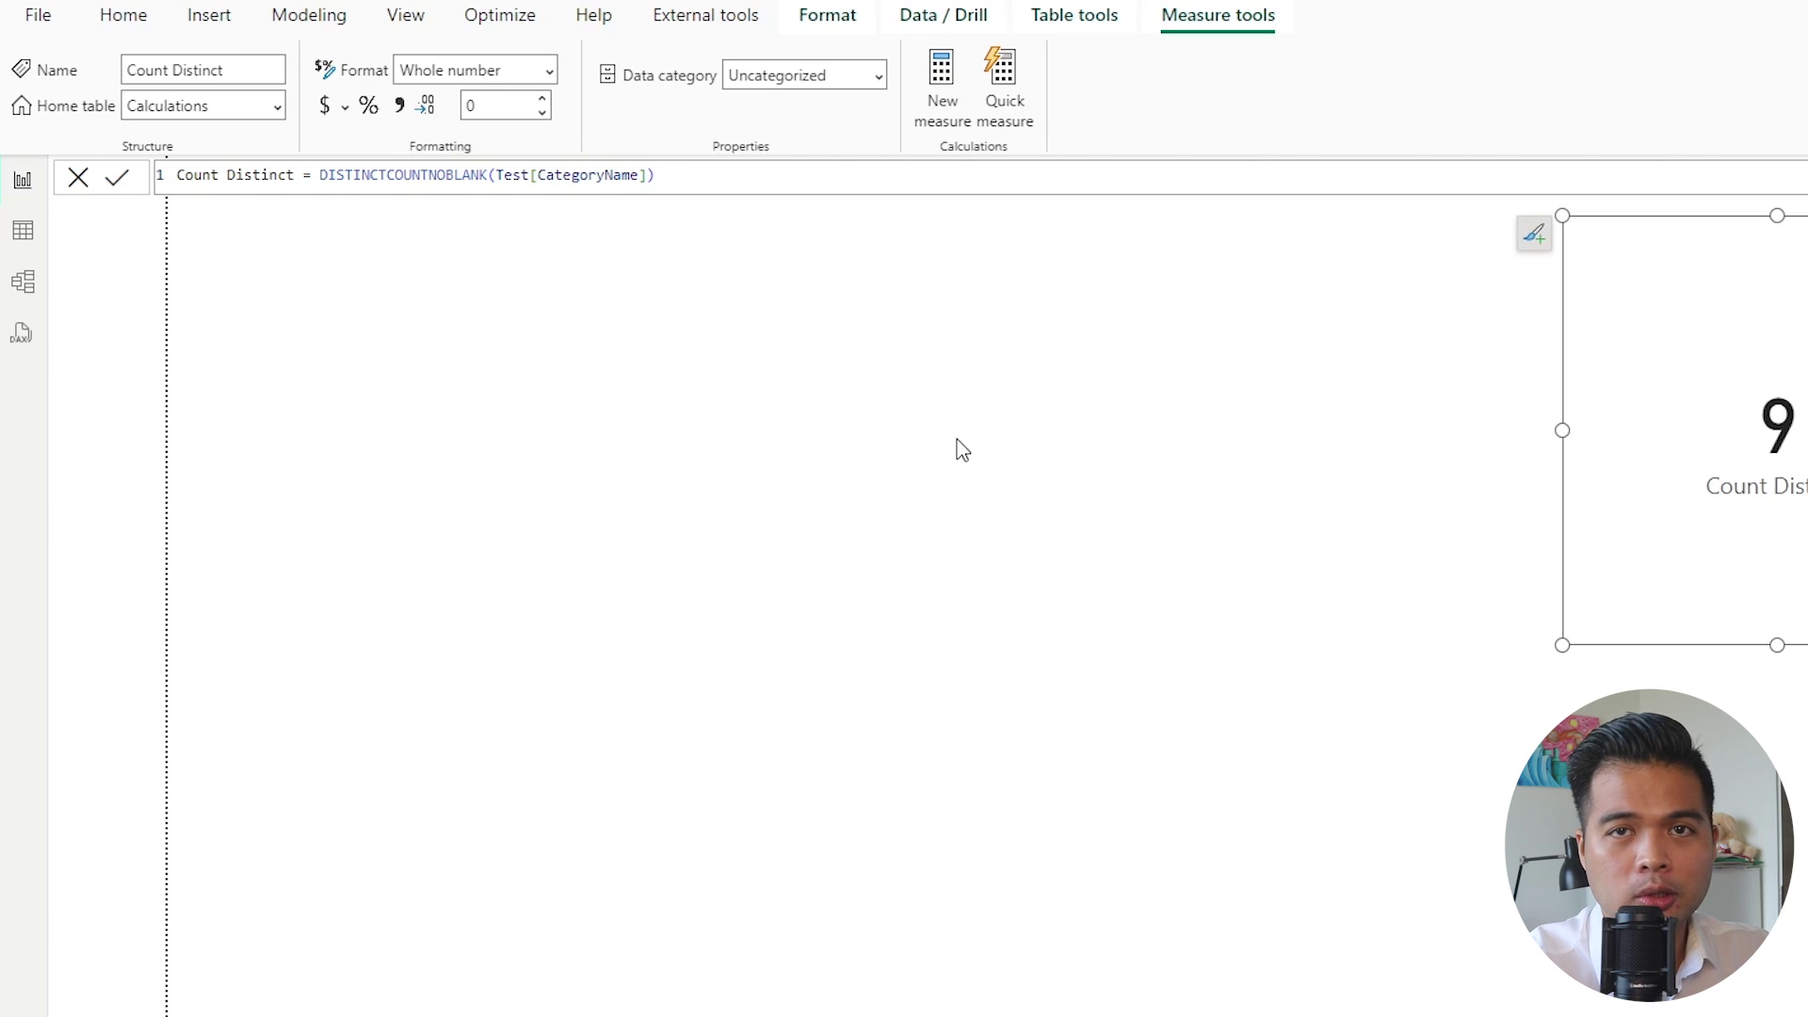
- In the table view, change the Test Distinct table's formula to VALUES(Test) and commit it
{"action": "left_click", "coordinate": [34, 296]}
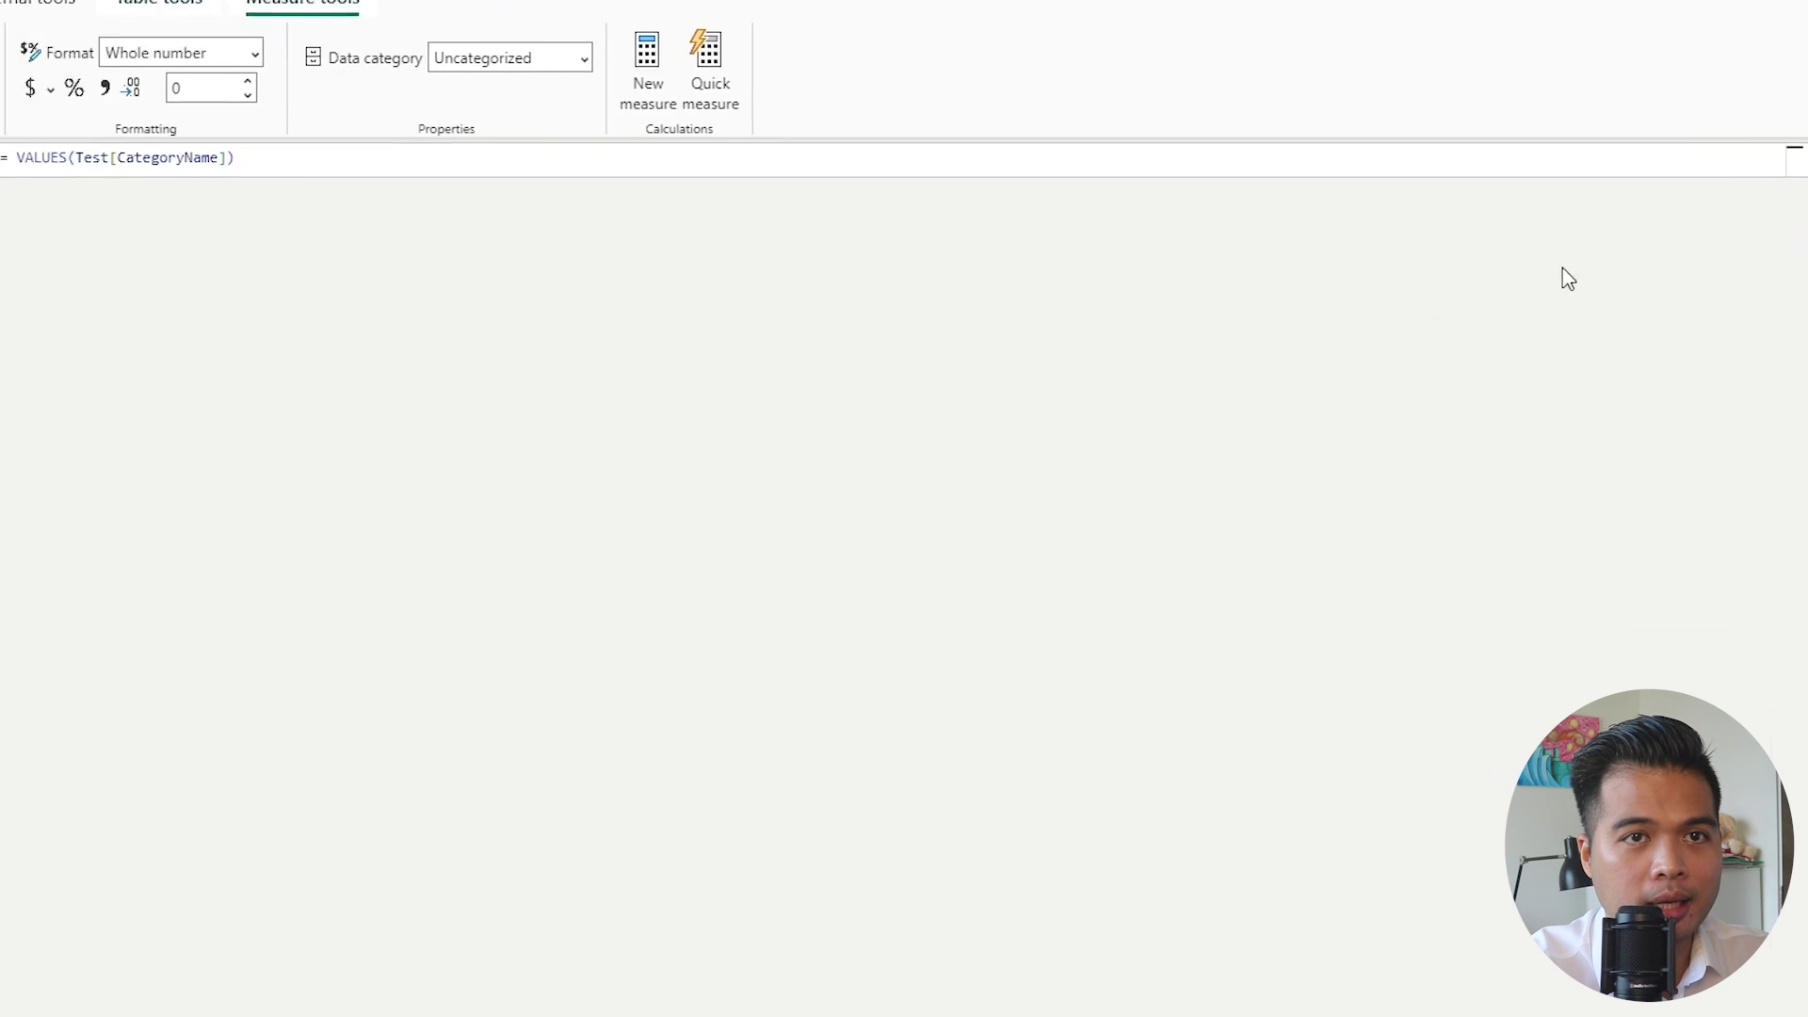
{"action": "left_click", "coordinate": [1608, 602]}
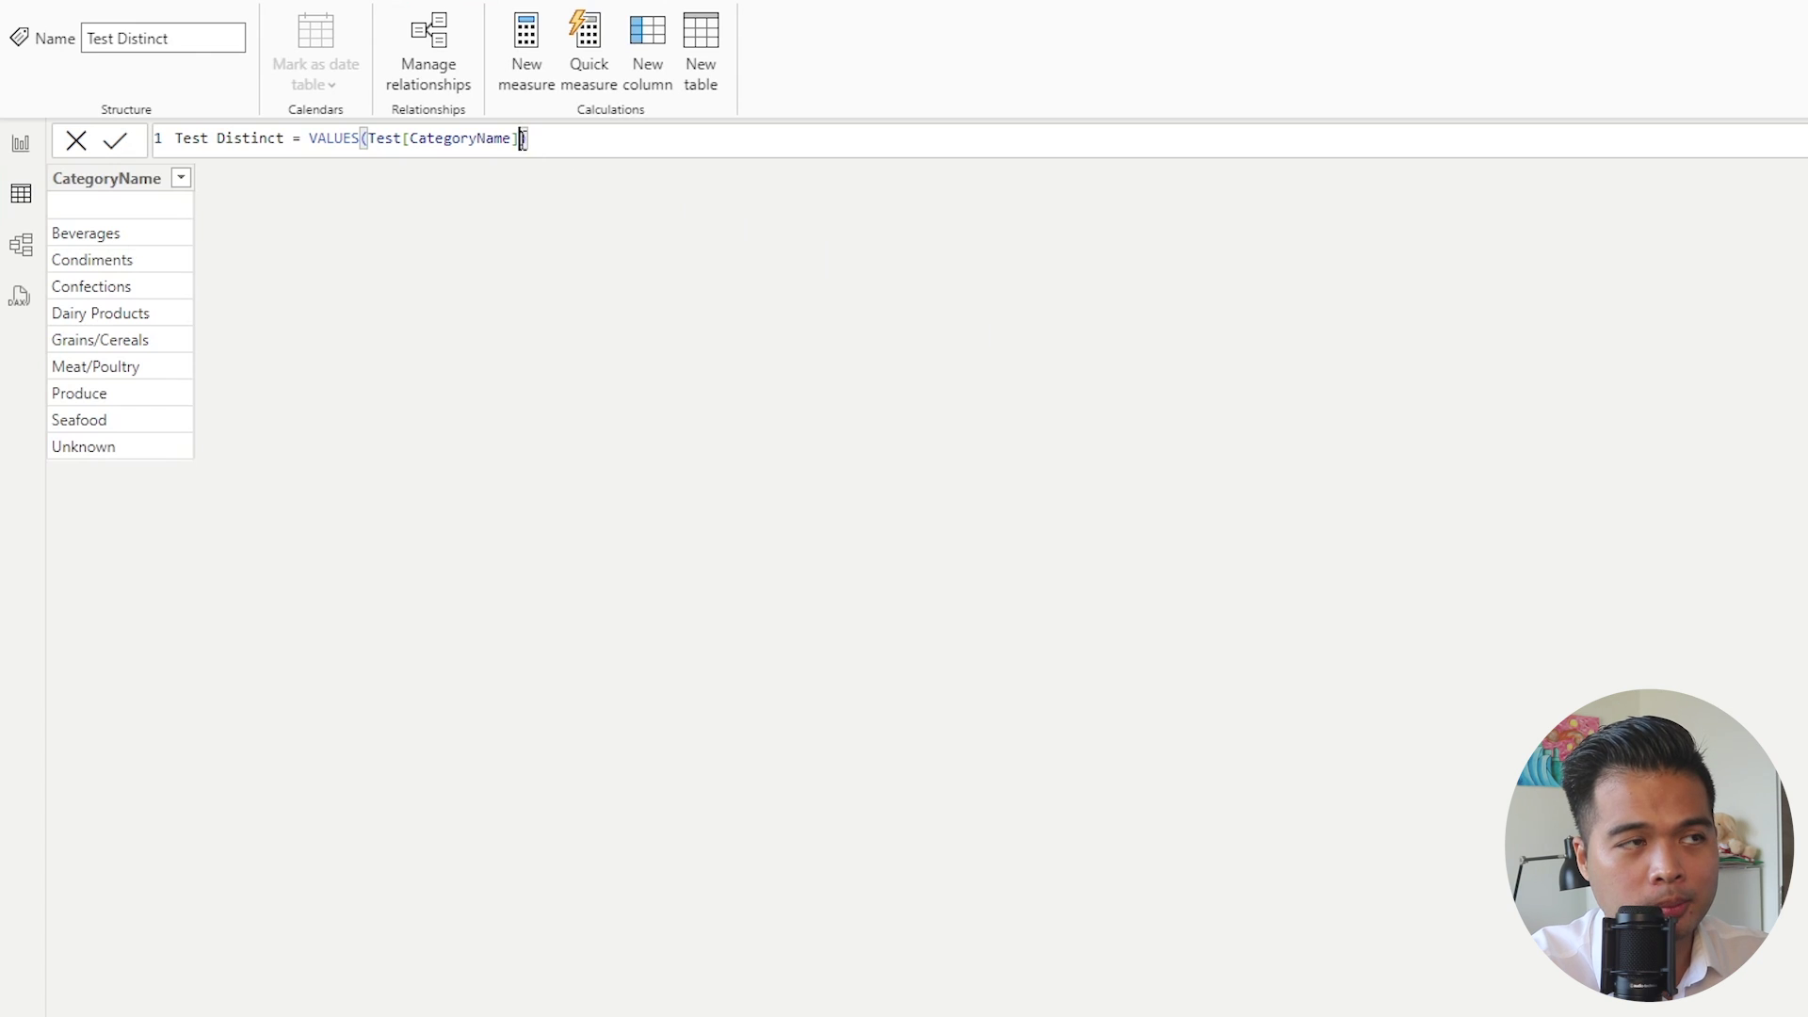
{"action": "left_click_drag", "start_coordinate": [521, 139], "coordinate": [401, 140]}
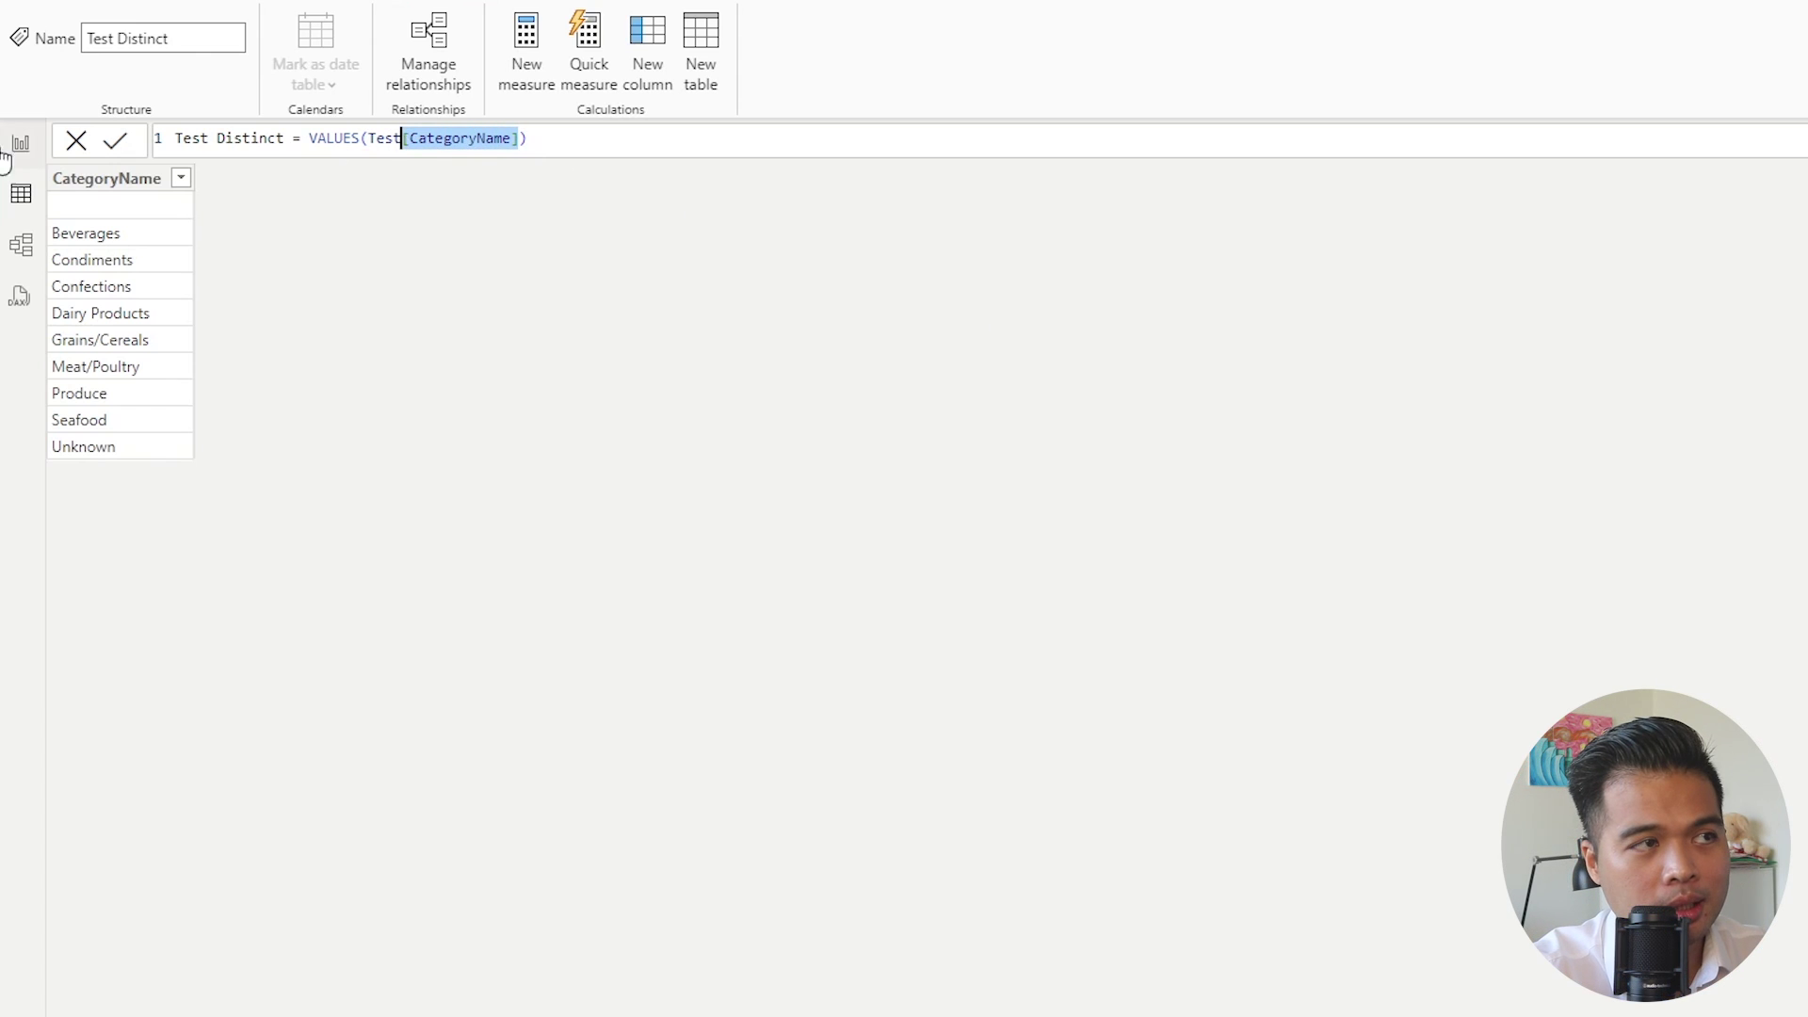
{"action": "key", "text": "BackSpace"}
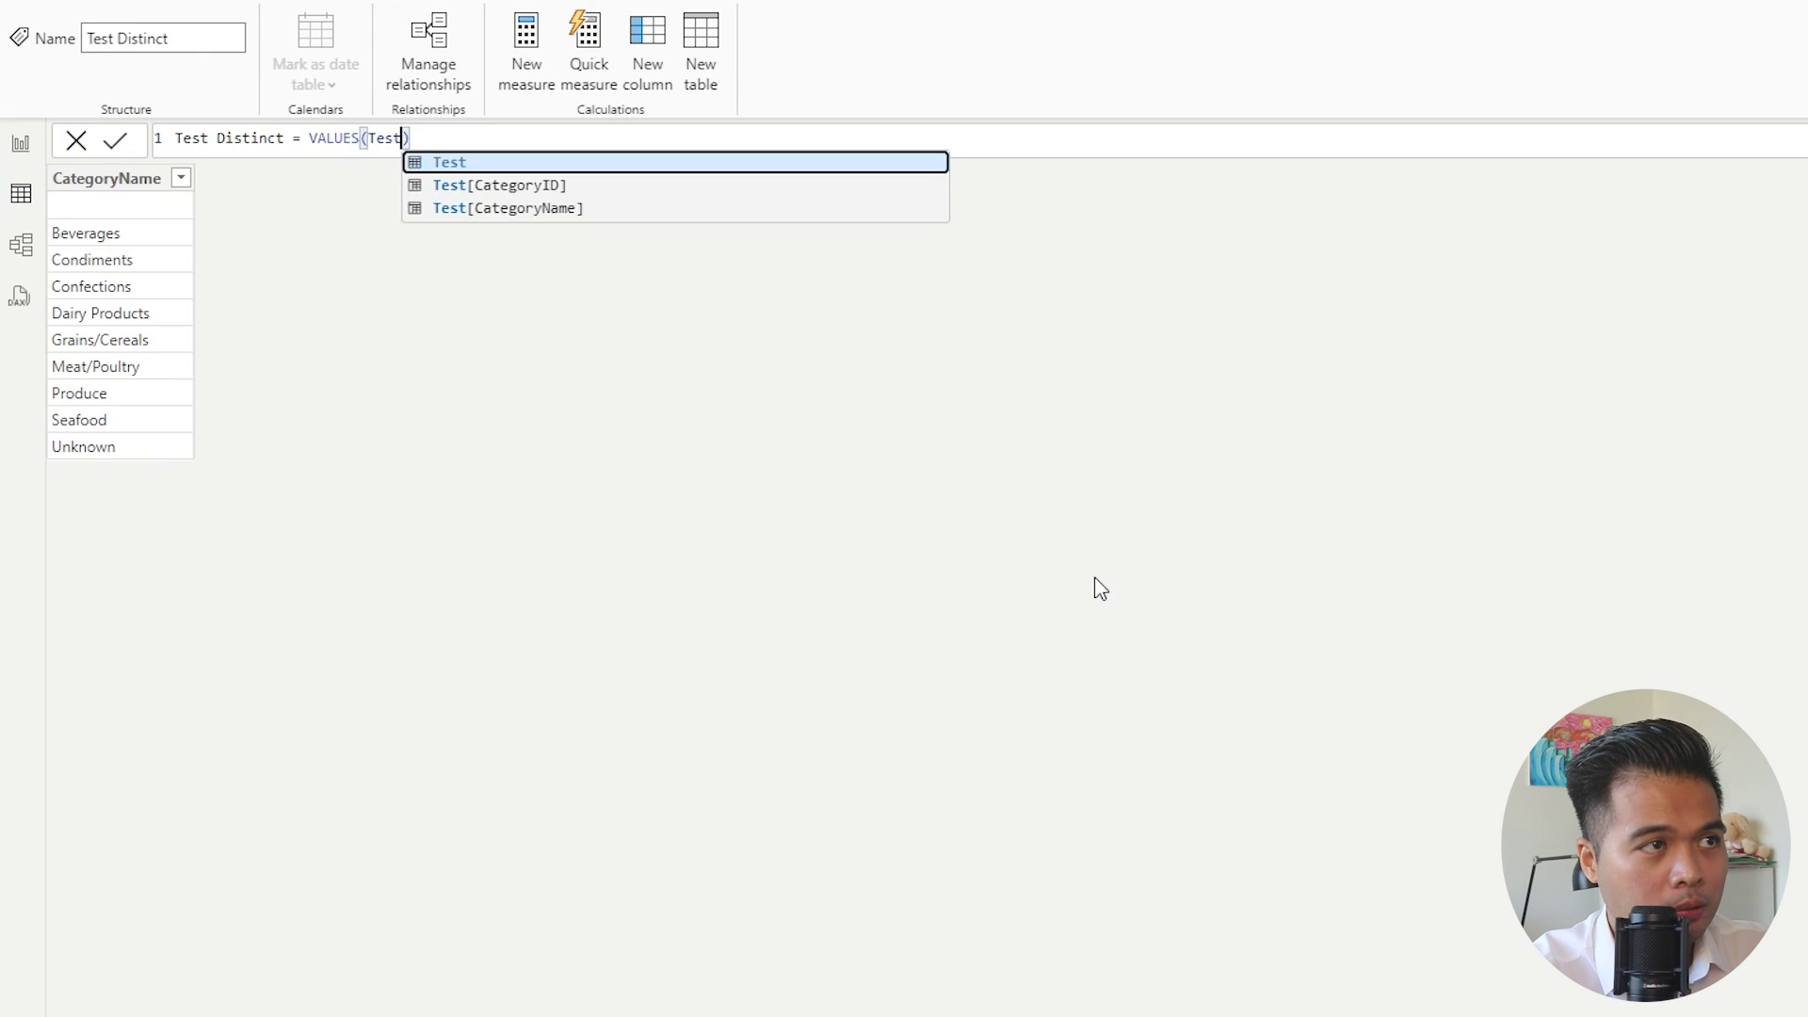
{"action": "left_click", "coordinate": [502, 132]}
{"action": "key", "text": "Return"}
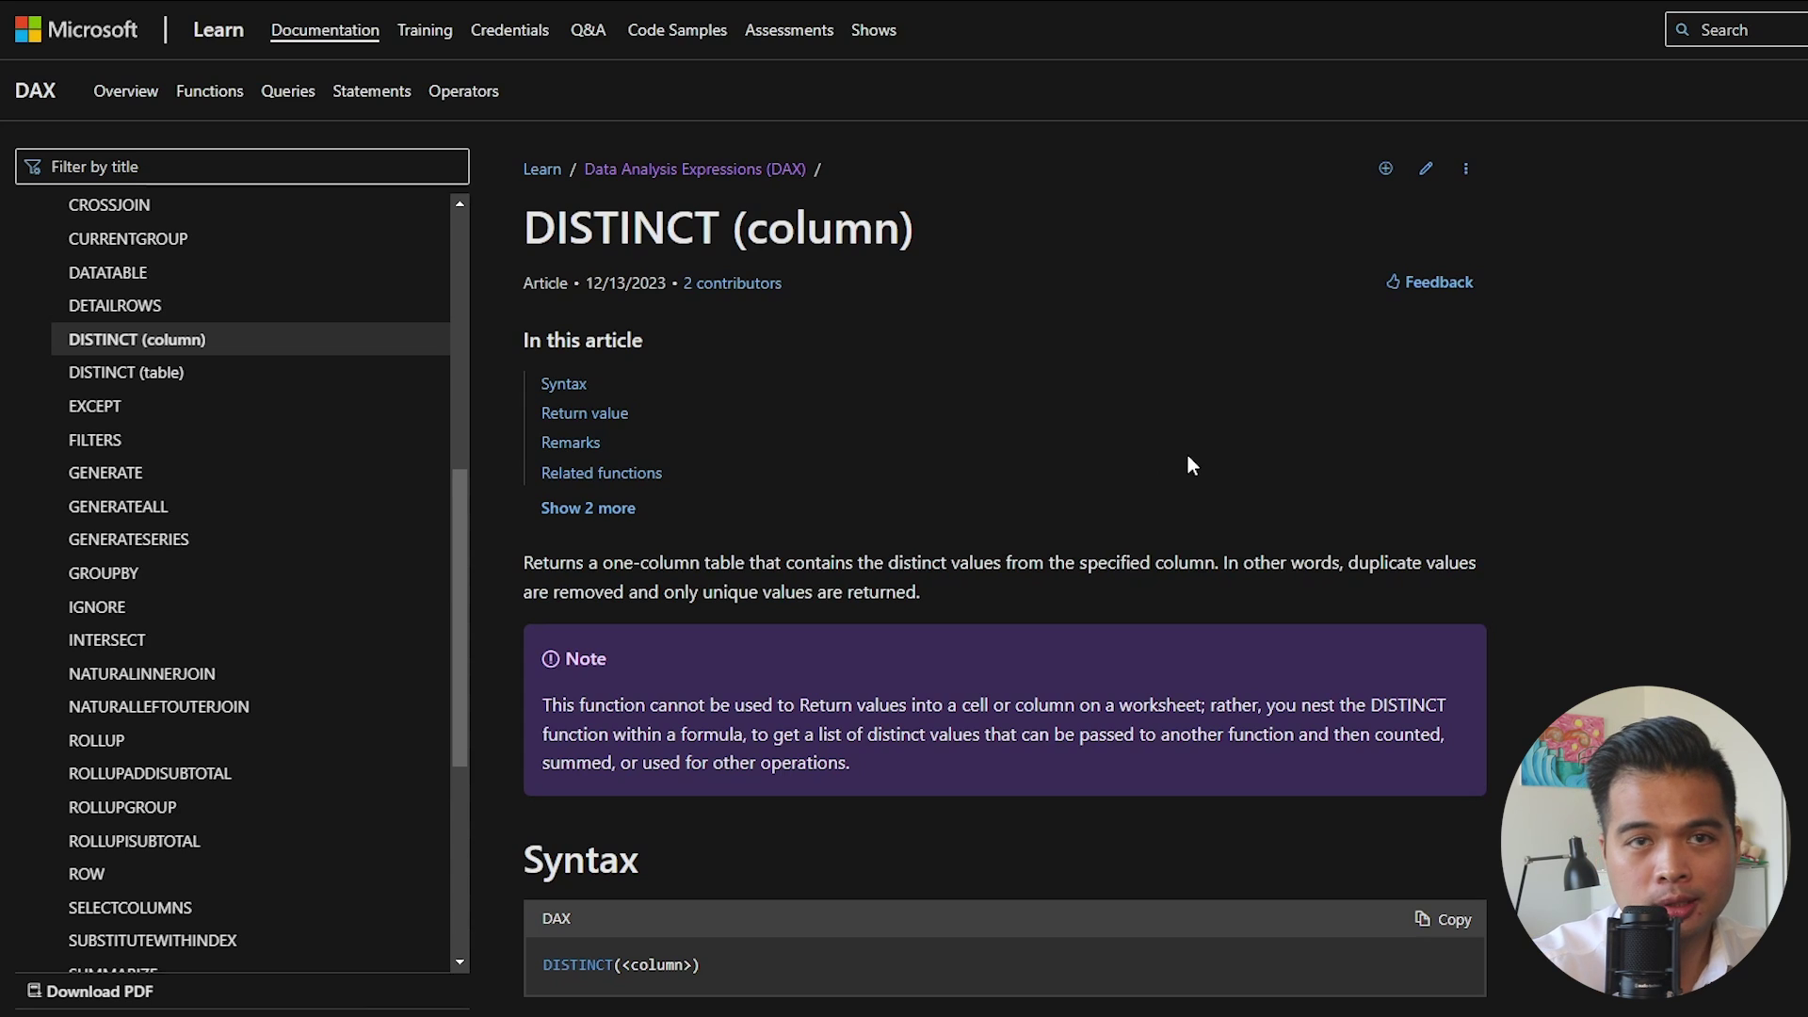
- Read the description and syntax in the Microsoft Learn DAX article on DISTINCT (column)
{"action": "scroll", "coordinate": [1189, 464], "scroll_direction": "down", "scroll_amount": 3}
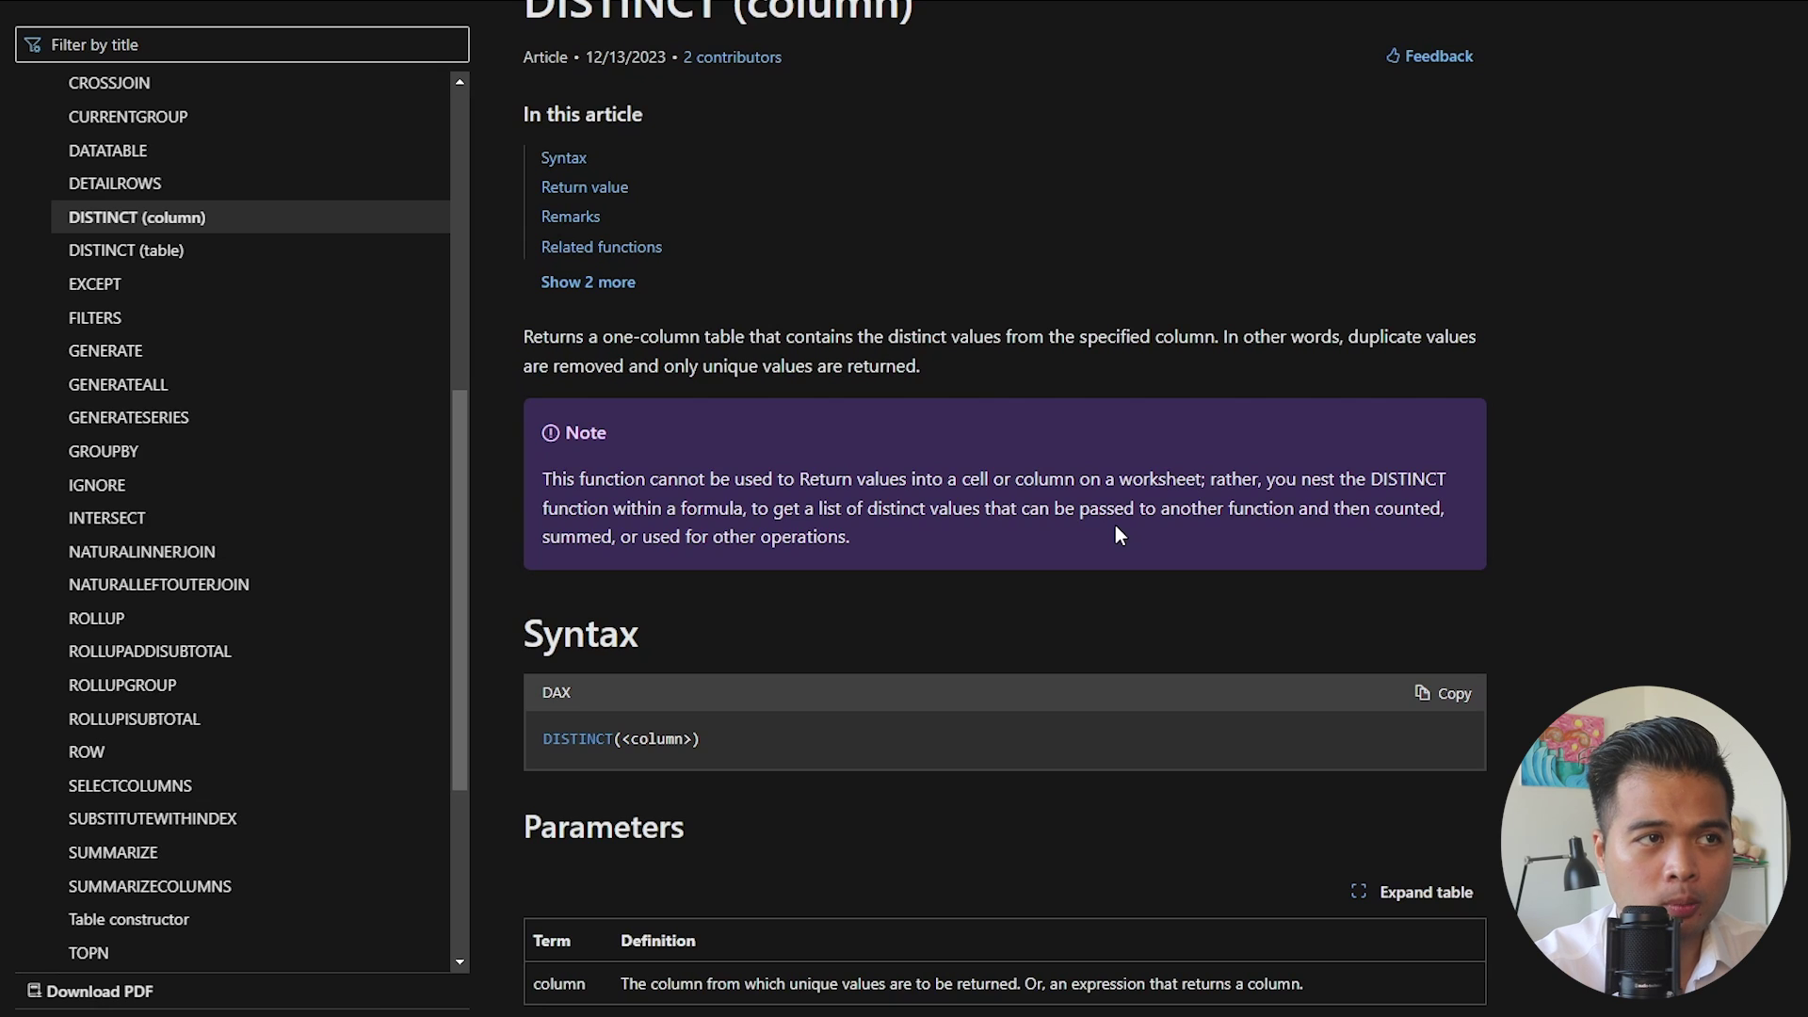
{"action": "key", "text": "alt+Left"}
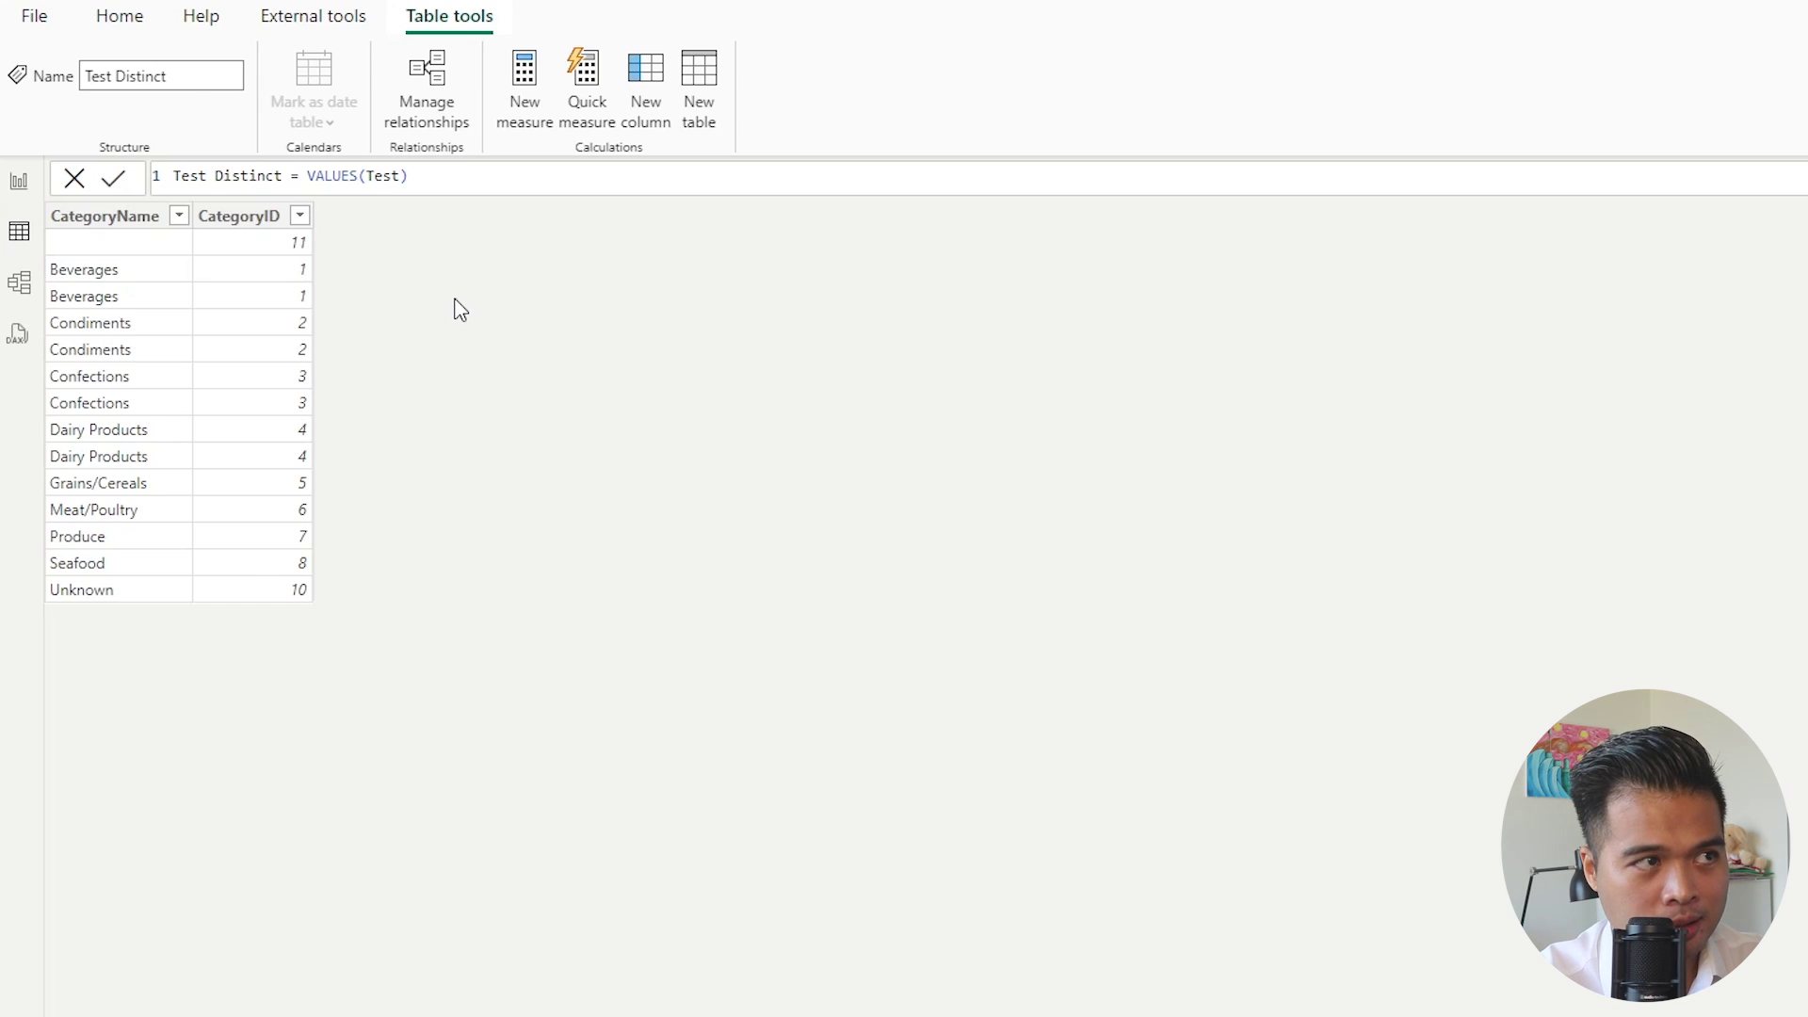
- Replace VALUES with DISTINCT in the Test Distinct table's formula so it reads DISTINCT(Test), and commit it
{"action": "left_click", "coordinate": [141, 292]}
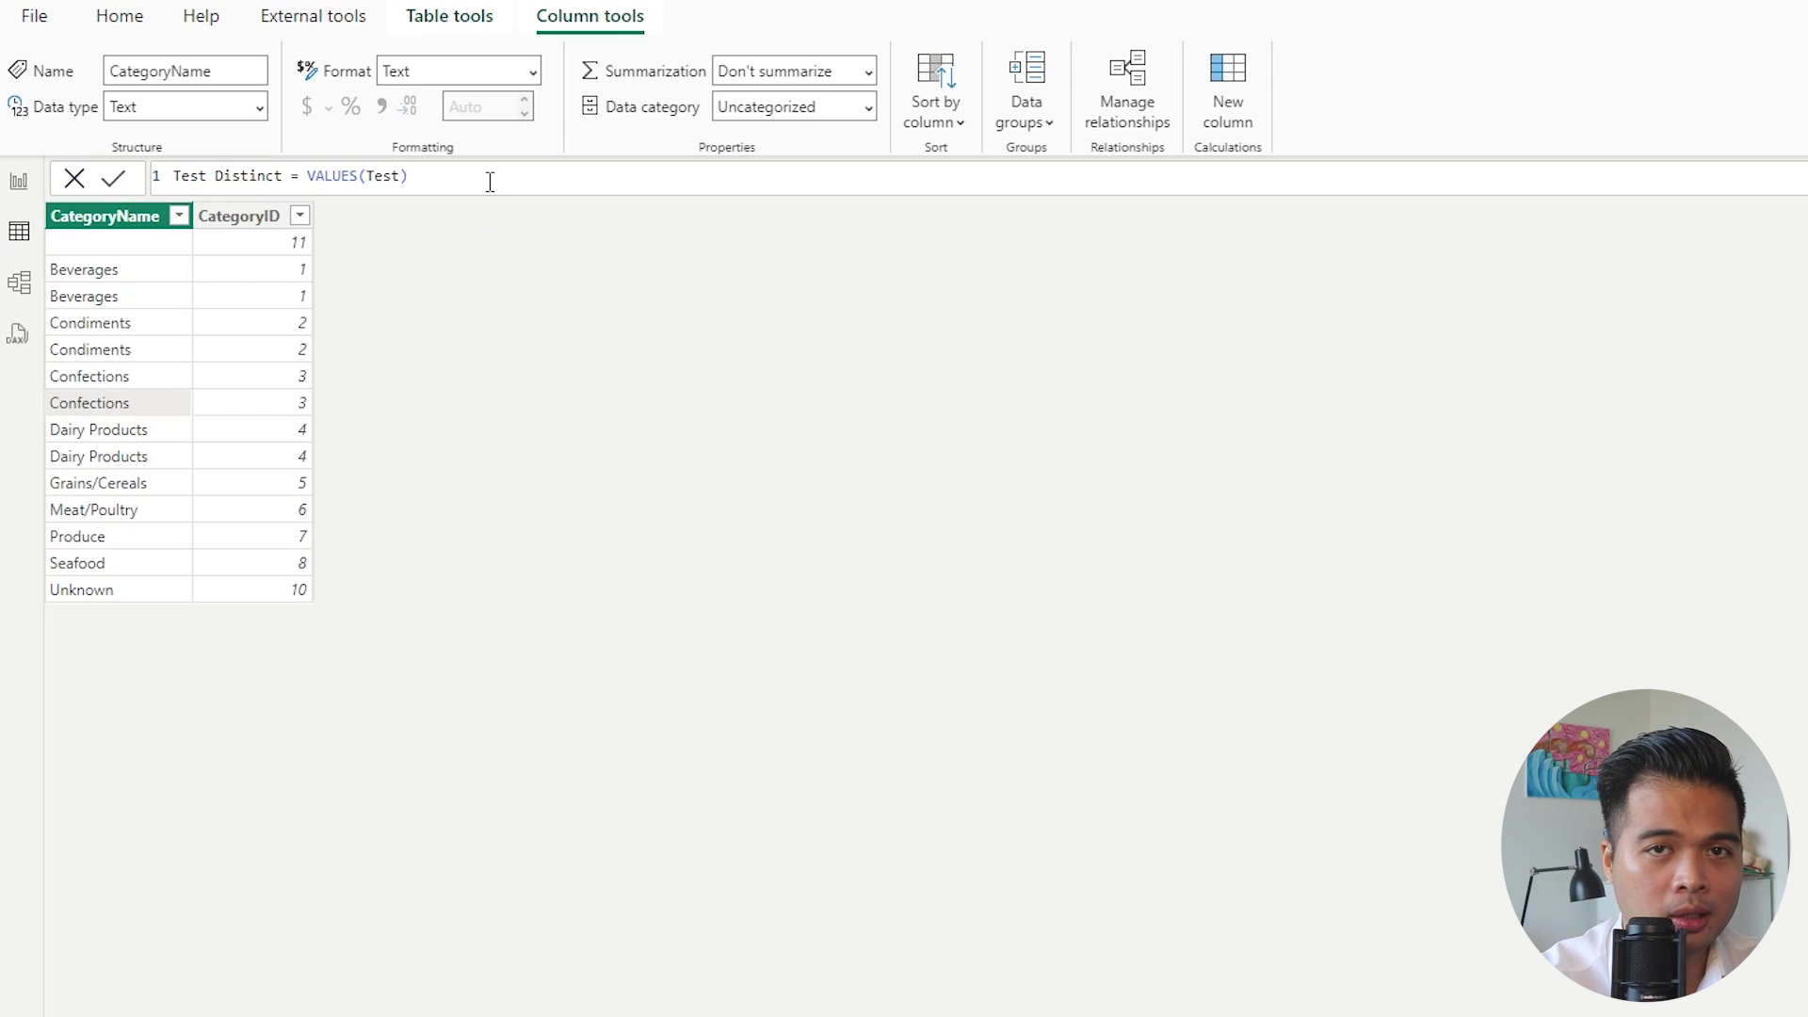
{"action": "double_click", "coordinate": [330, 175]}
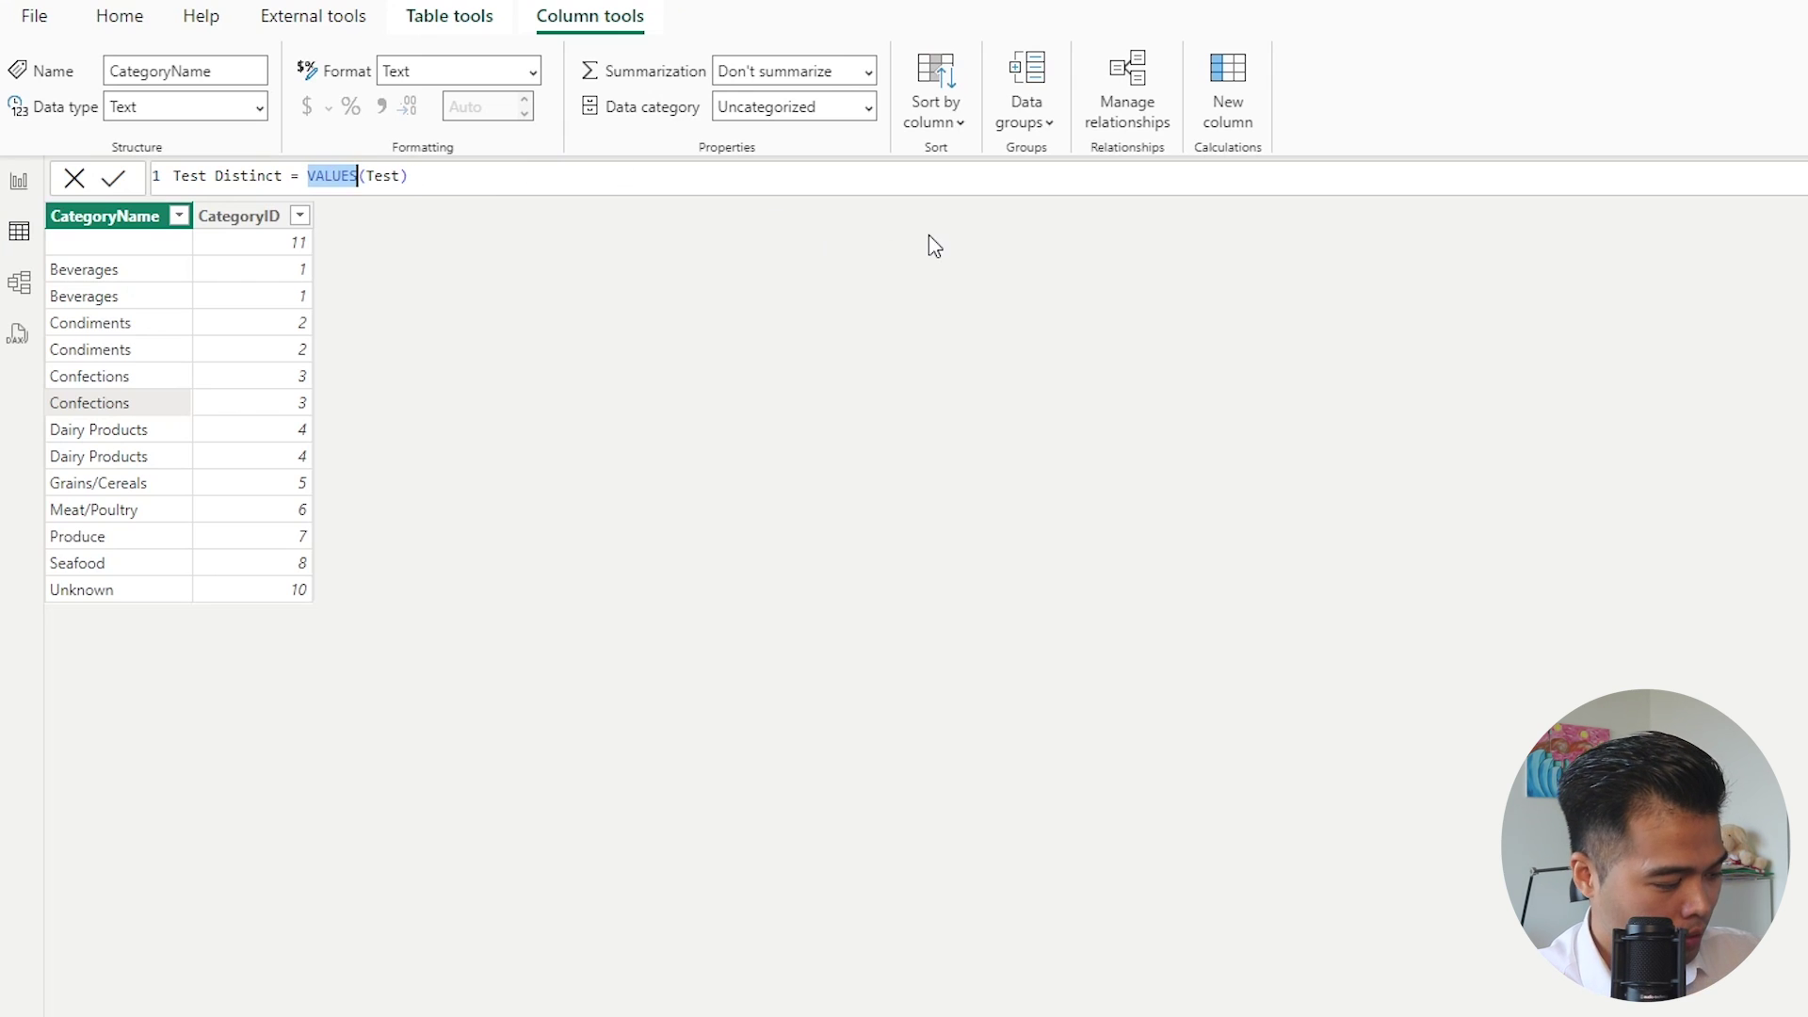
{"action": "type", "text": "DISTINC"}
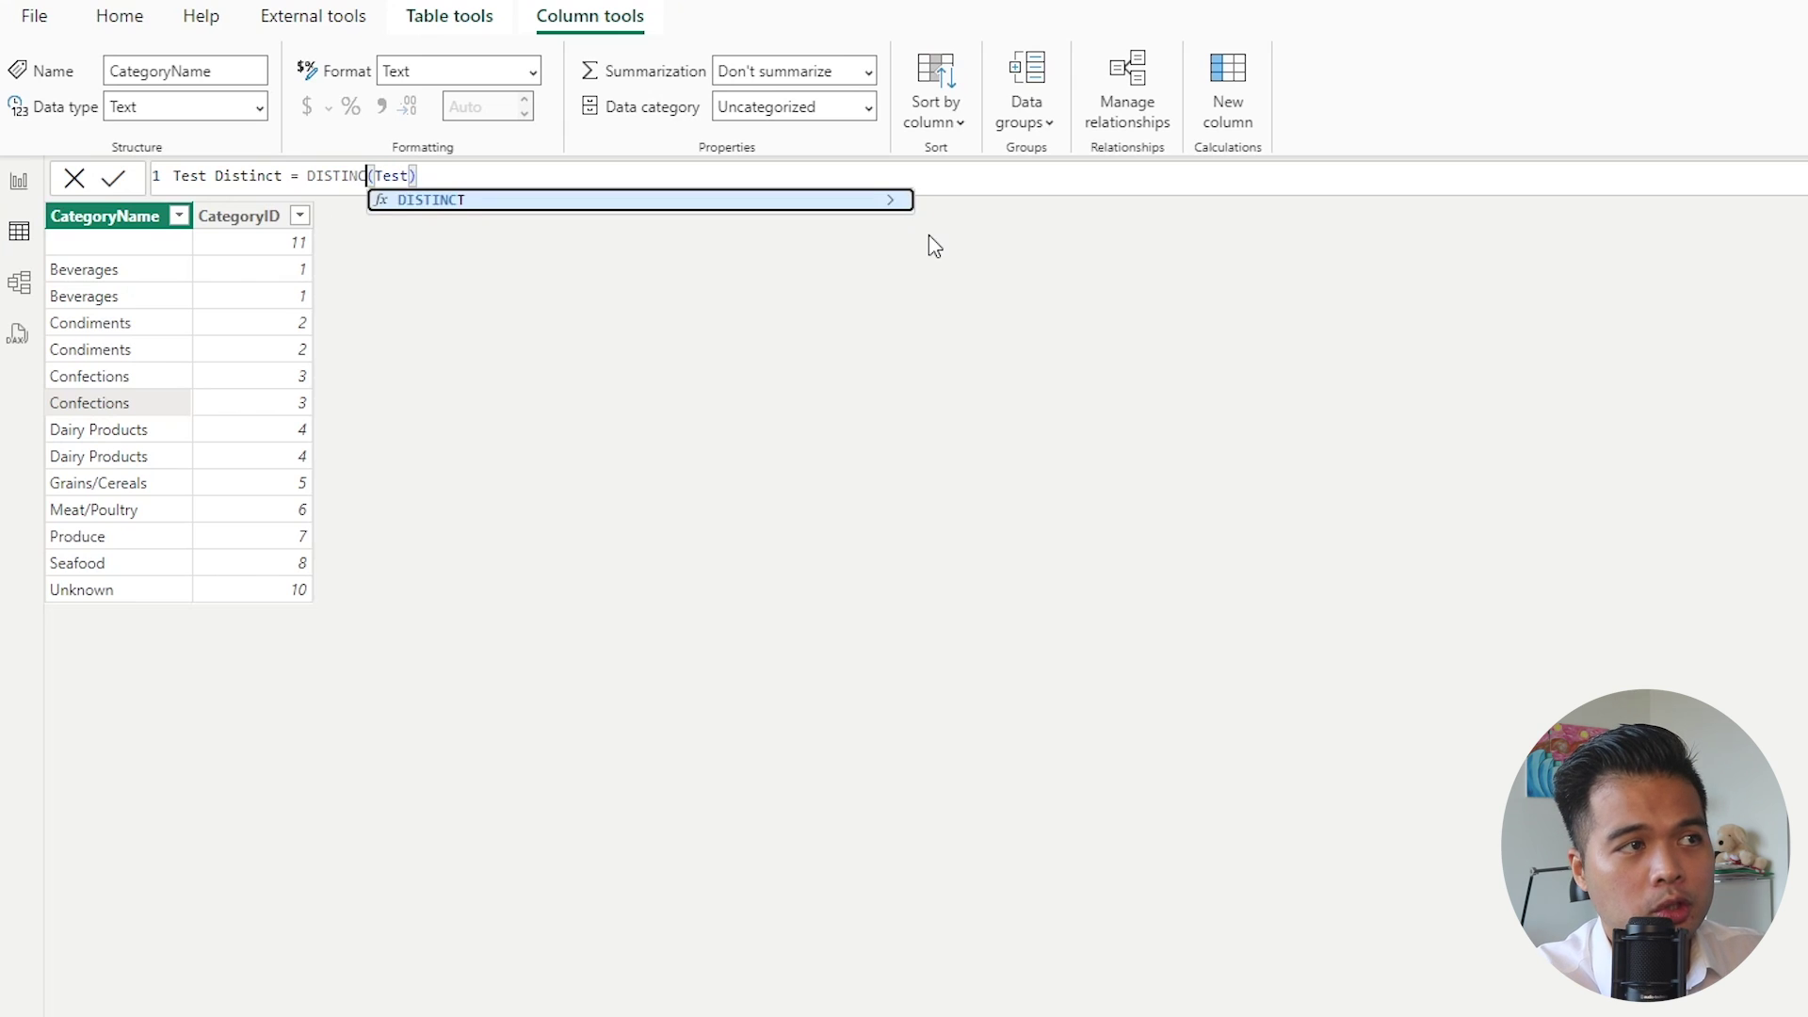
{"action": "type", "text": "T"}
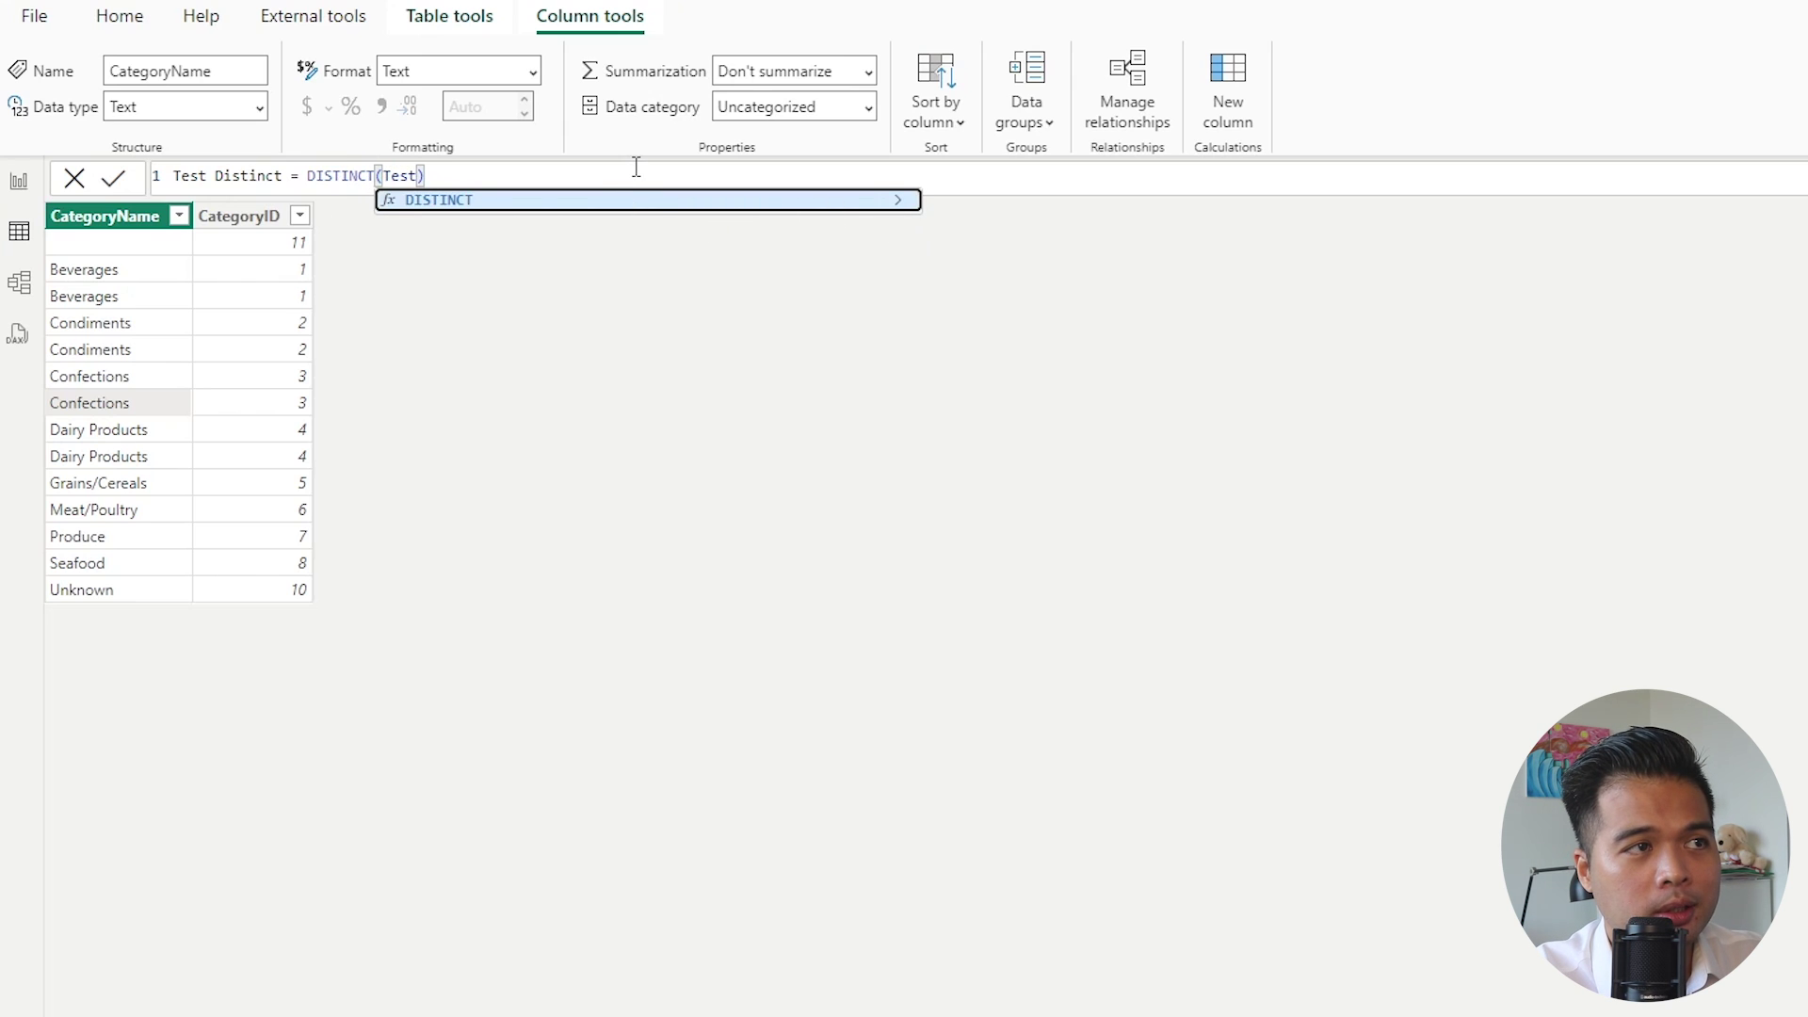
{"action": "key", "text": "Return"}
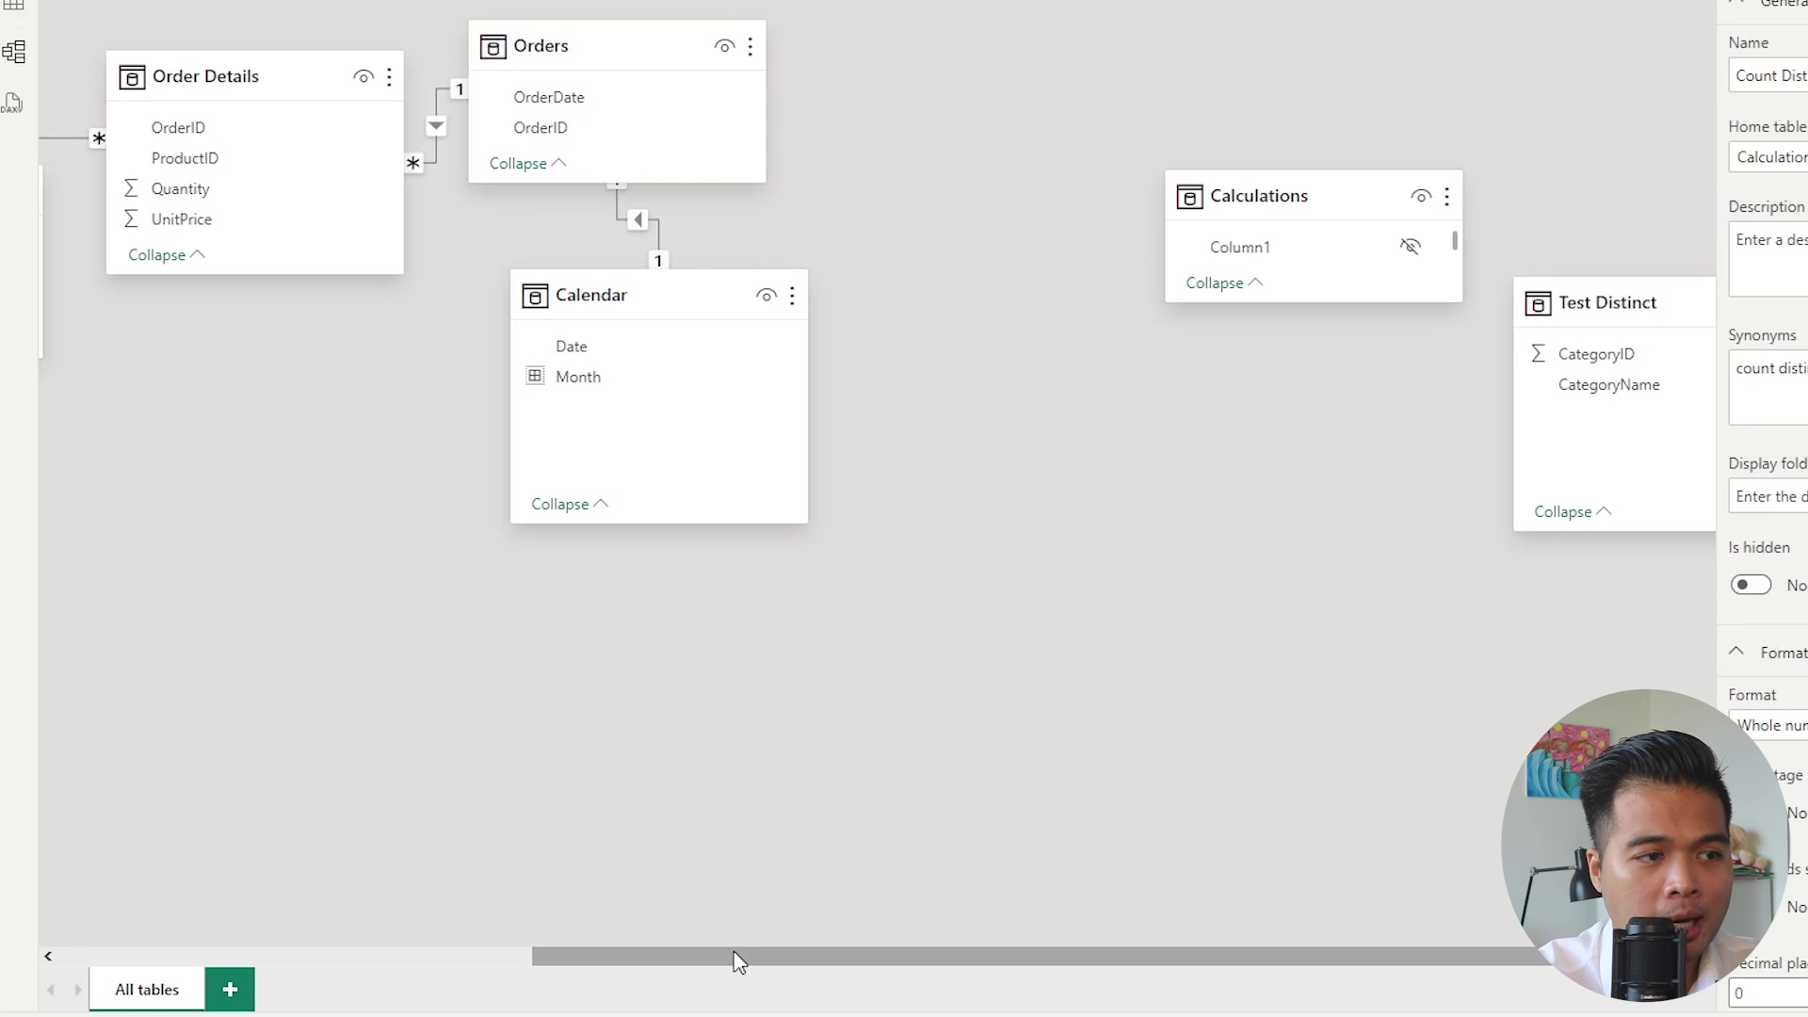
- Reposition the related Categories and Test tables in the model diagram
{"action": "left_click_drag", "start_coordinate": [735, 957], "coordinate": [185, 987]}
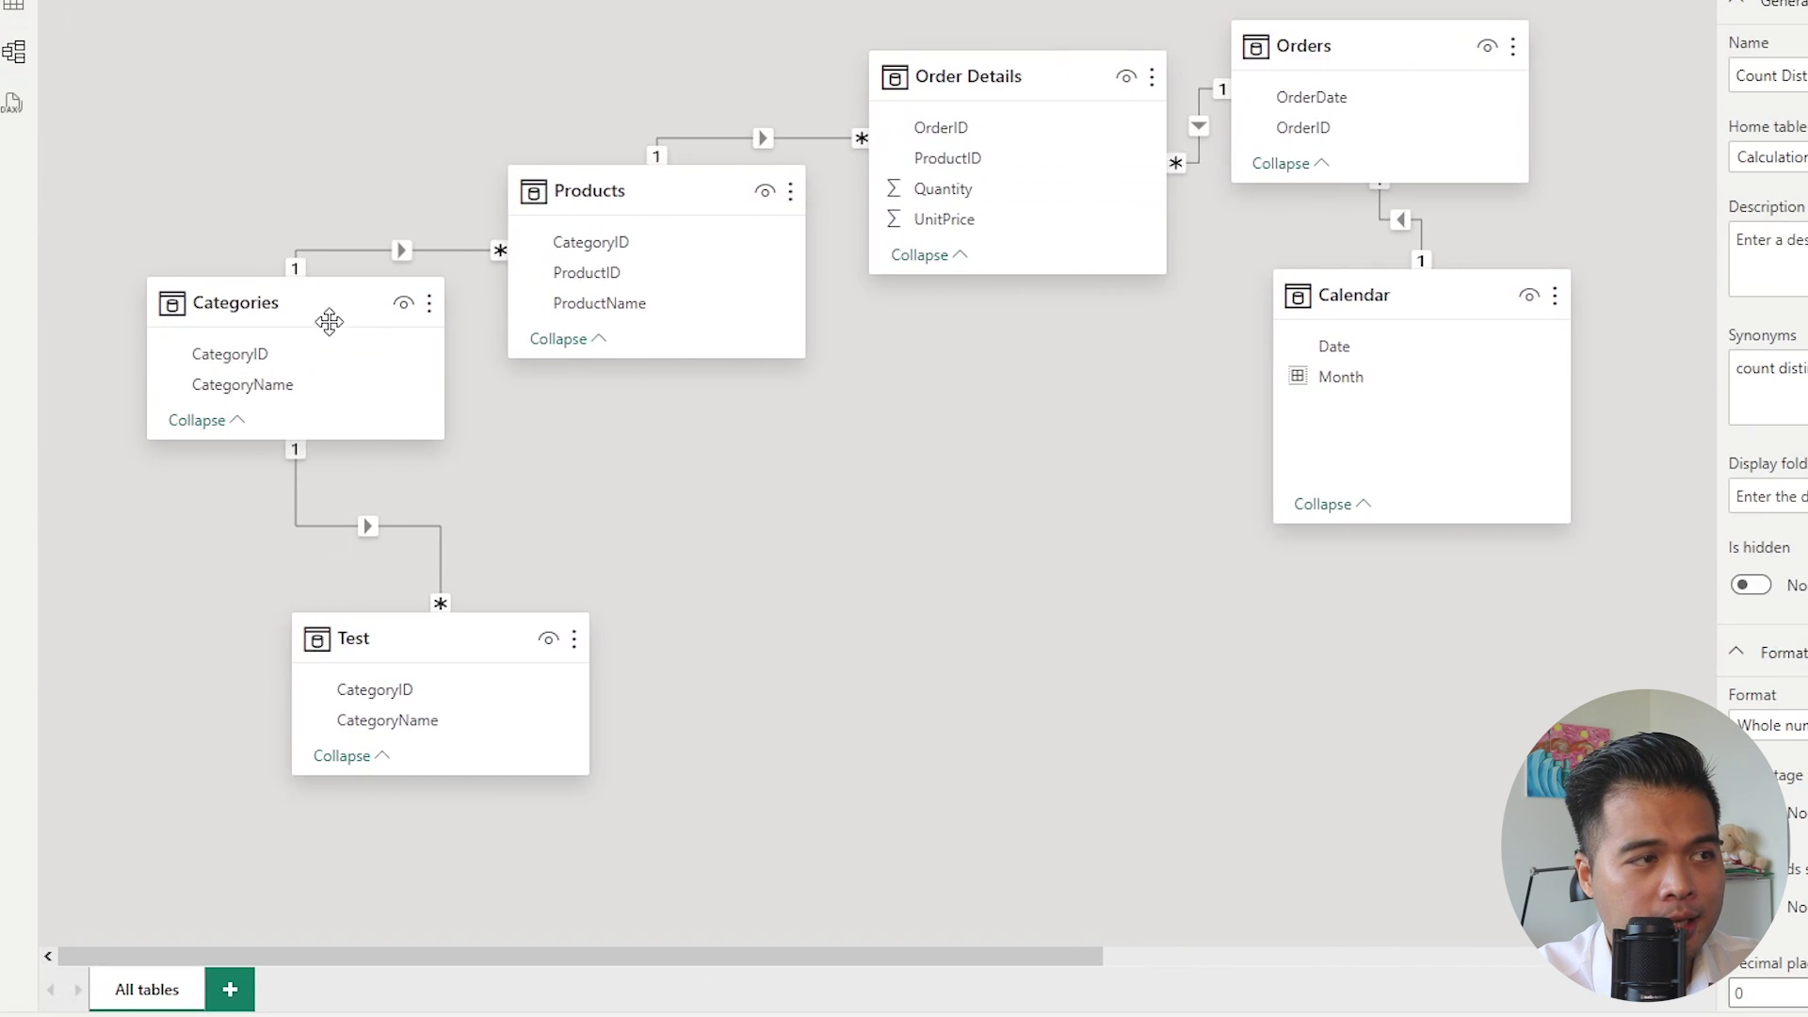
{"action": "left_click_drag", "start_coordinate": [327, 314], "coordinate": [252, 370]}
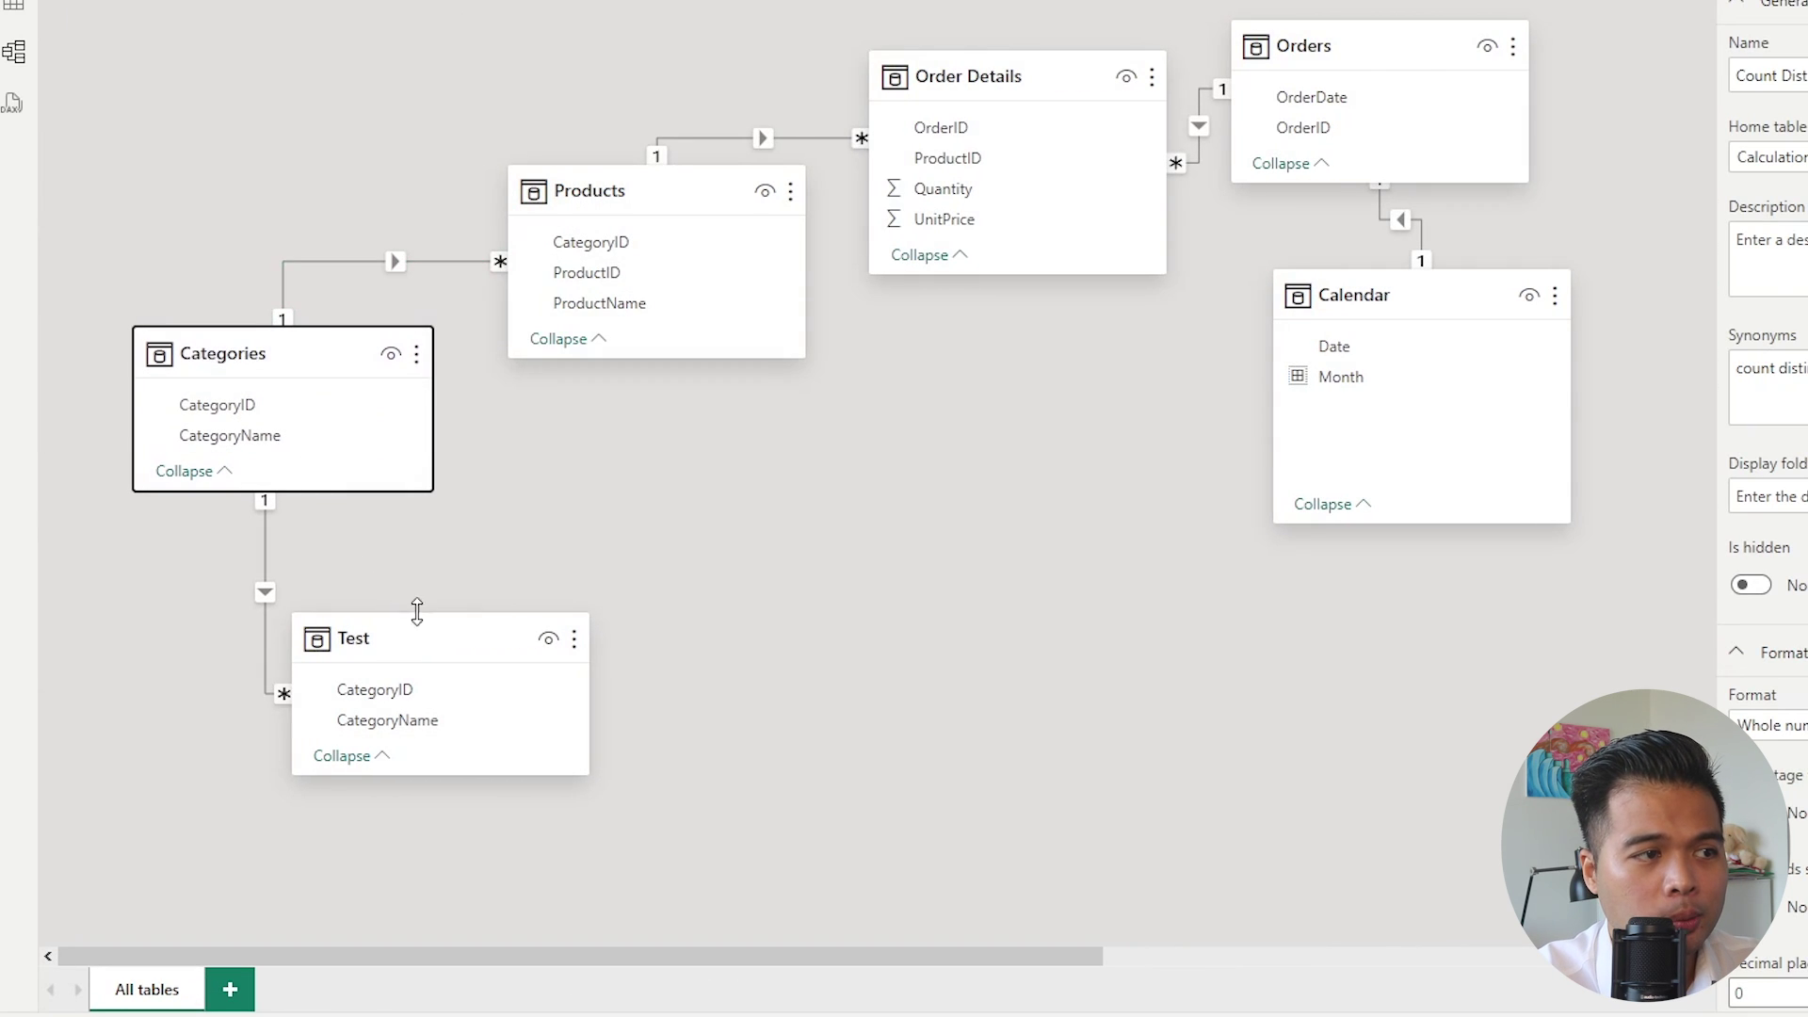
{"action": "left_click_drag", "start_coordinate": [438, 648], "coordinate": [494, 633]}
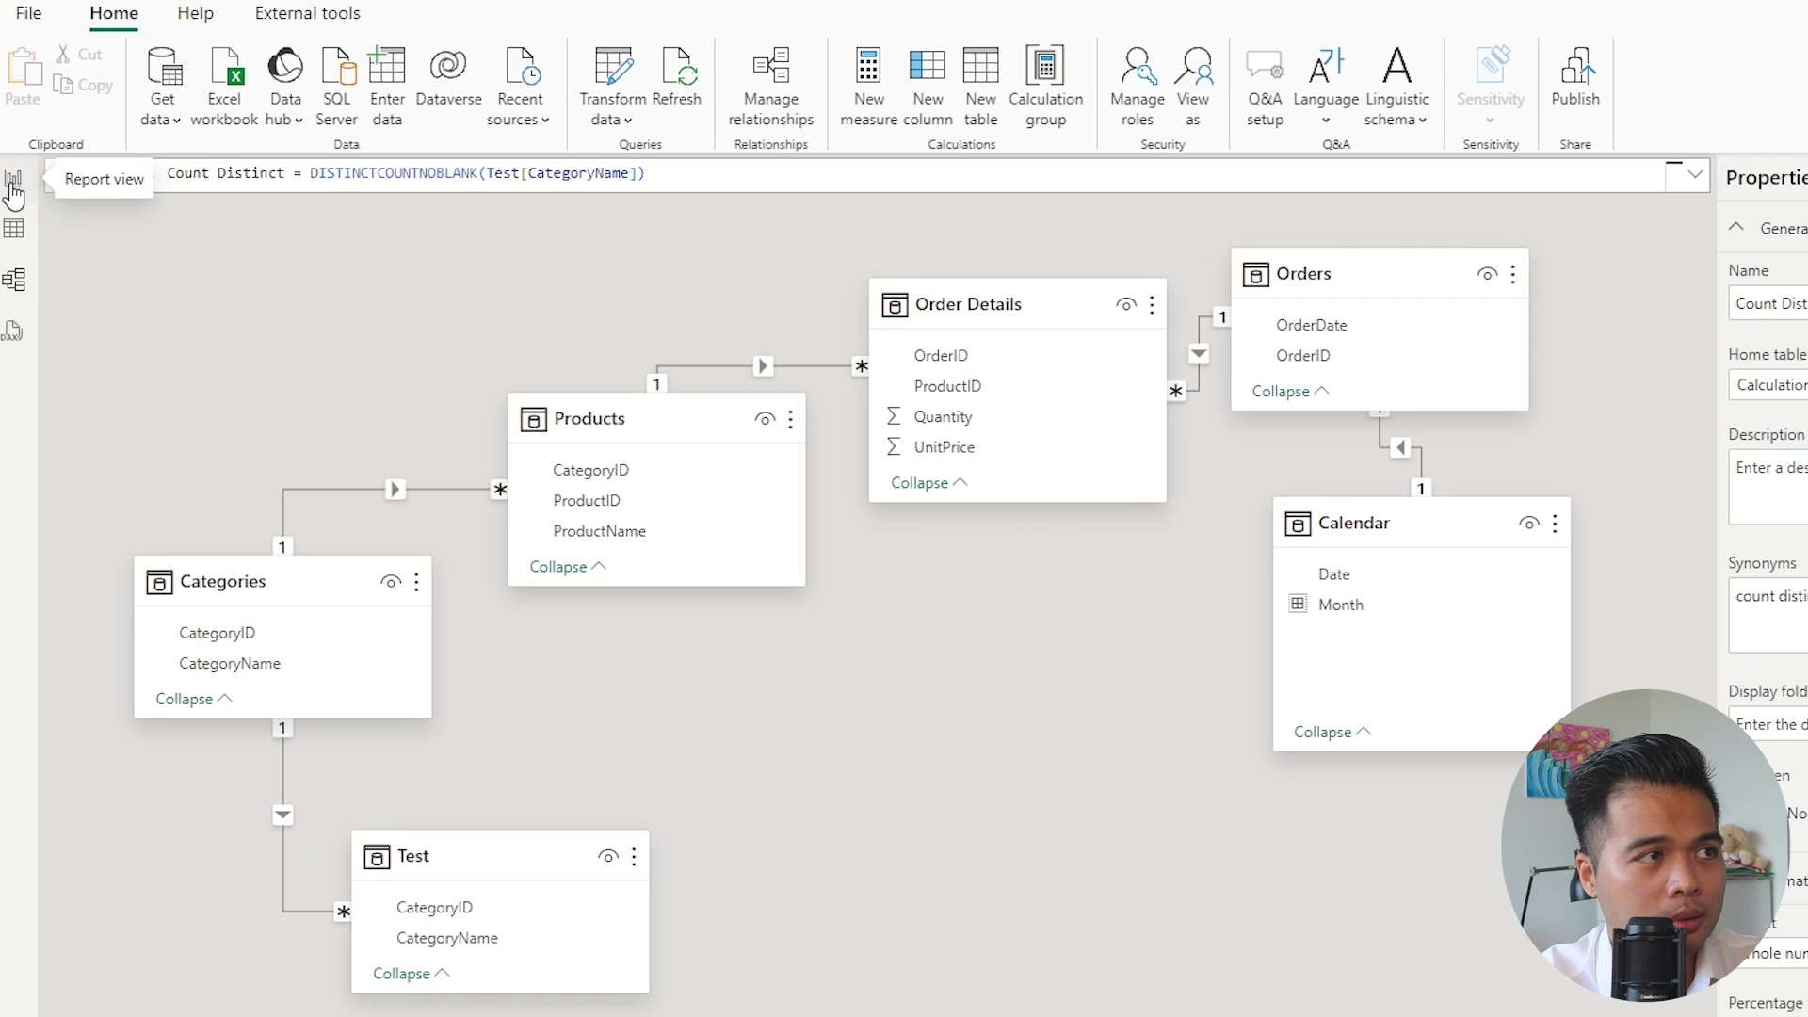
- In the report, redefine the Count Distinct measure as COUNTROWS(DISTINCT(Categories[CategoryName])), copy the whole formula and commit it
{"action": "left_click", "coordinate": [16, 0]}
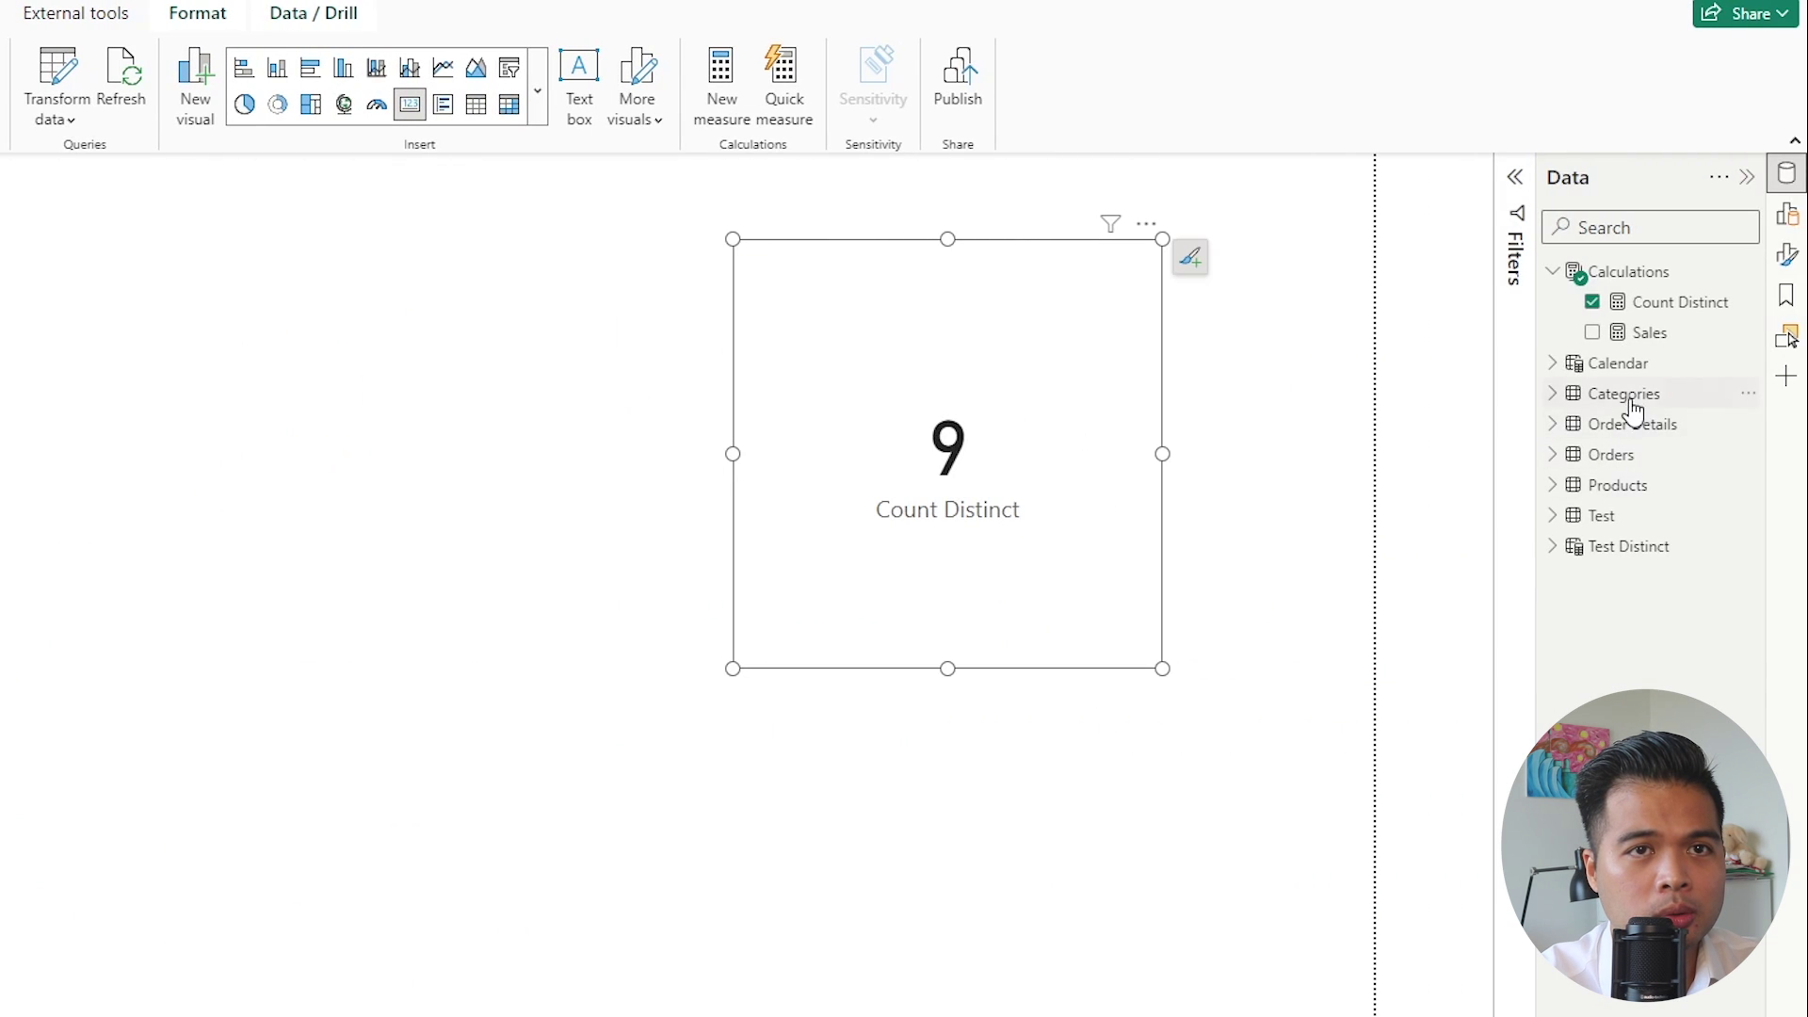
{"action": "left_click", "coordinate": [1658, 304]}
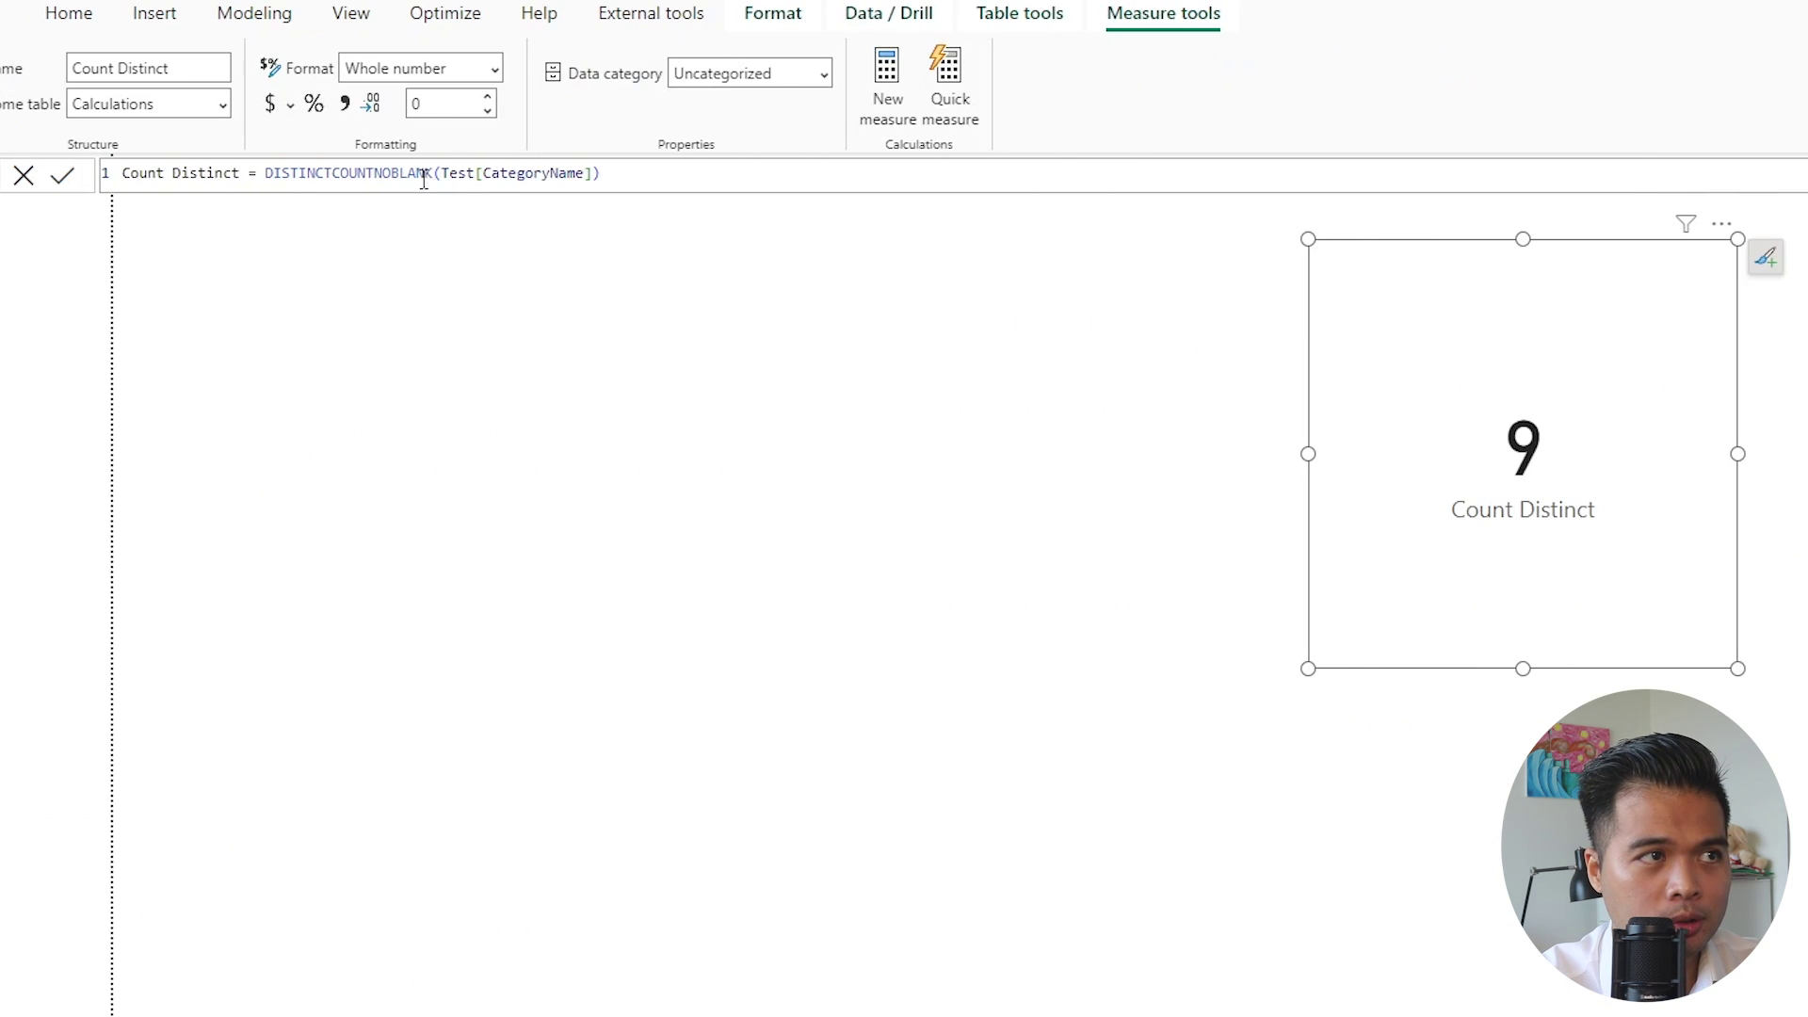
{"action": "left_click_drag", "start_coordinate": [666, 174], "coordinate": [260, 179]}
{"action": "type", "text": "COUN"}
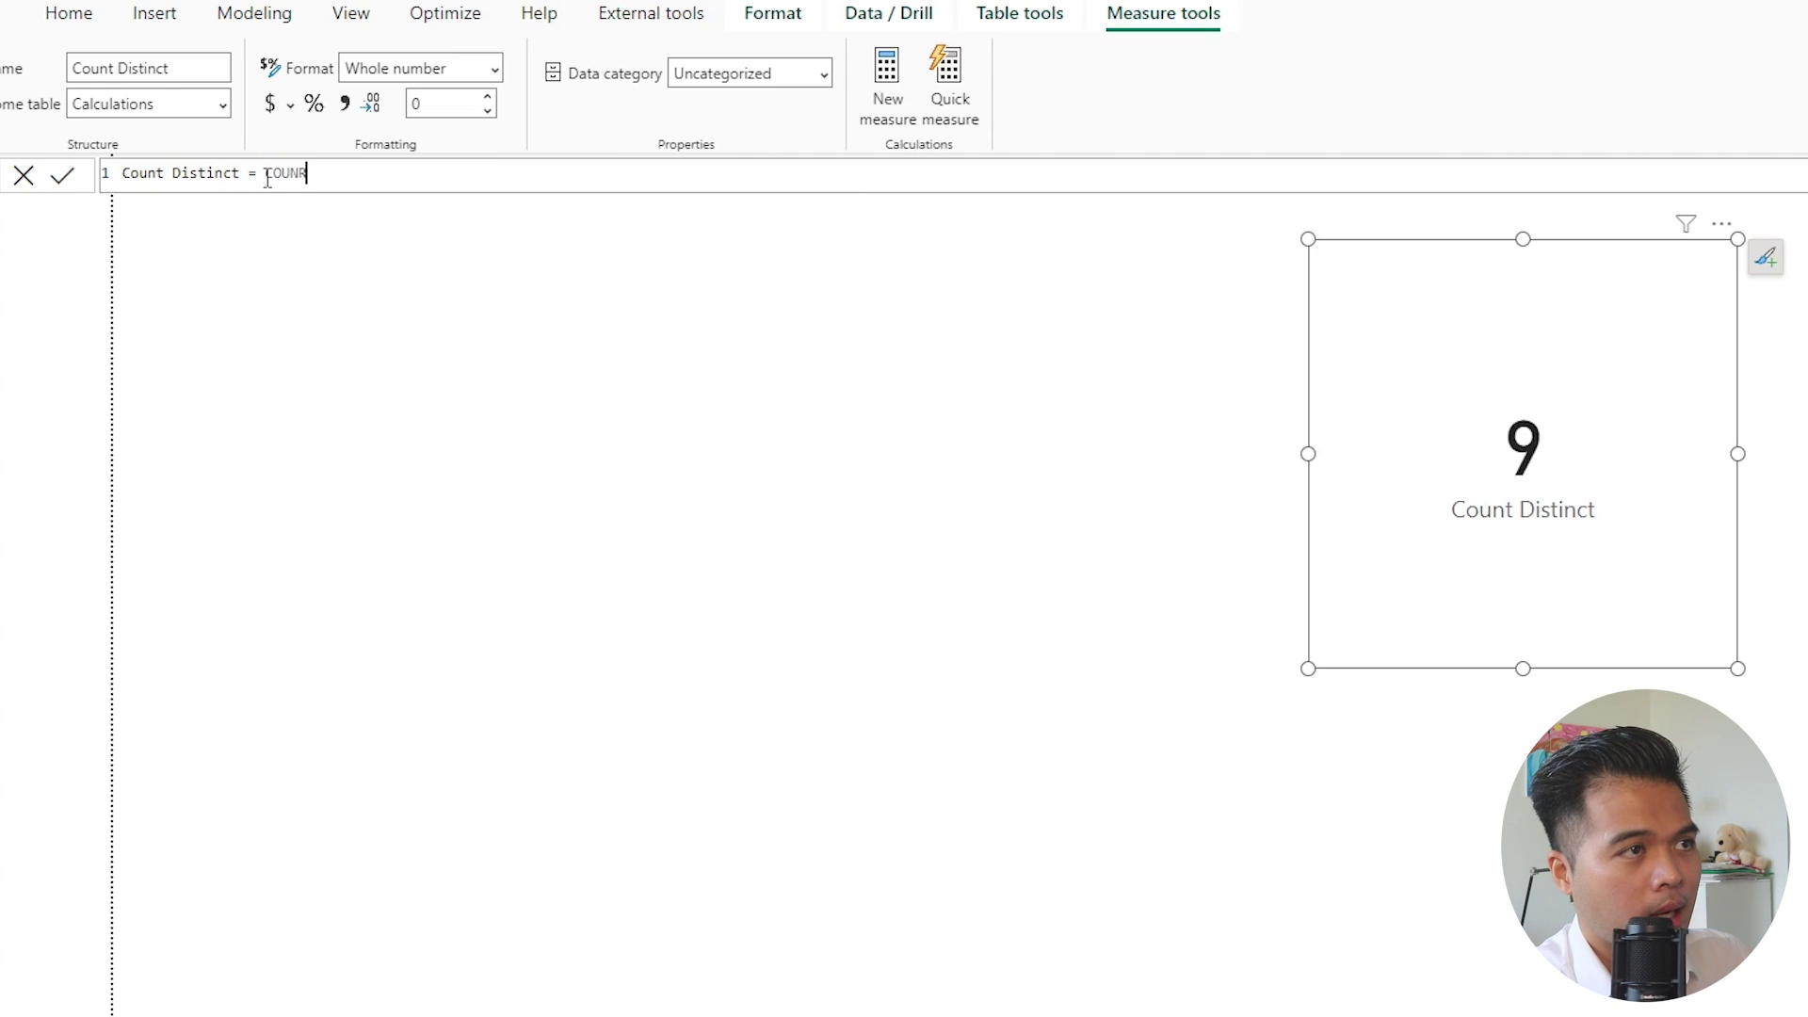
{"action": "type", "text": "TROWS"}
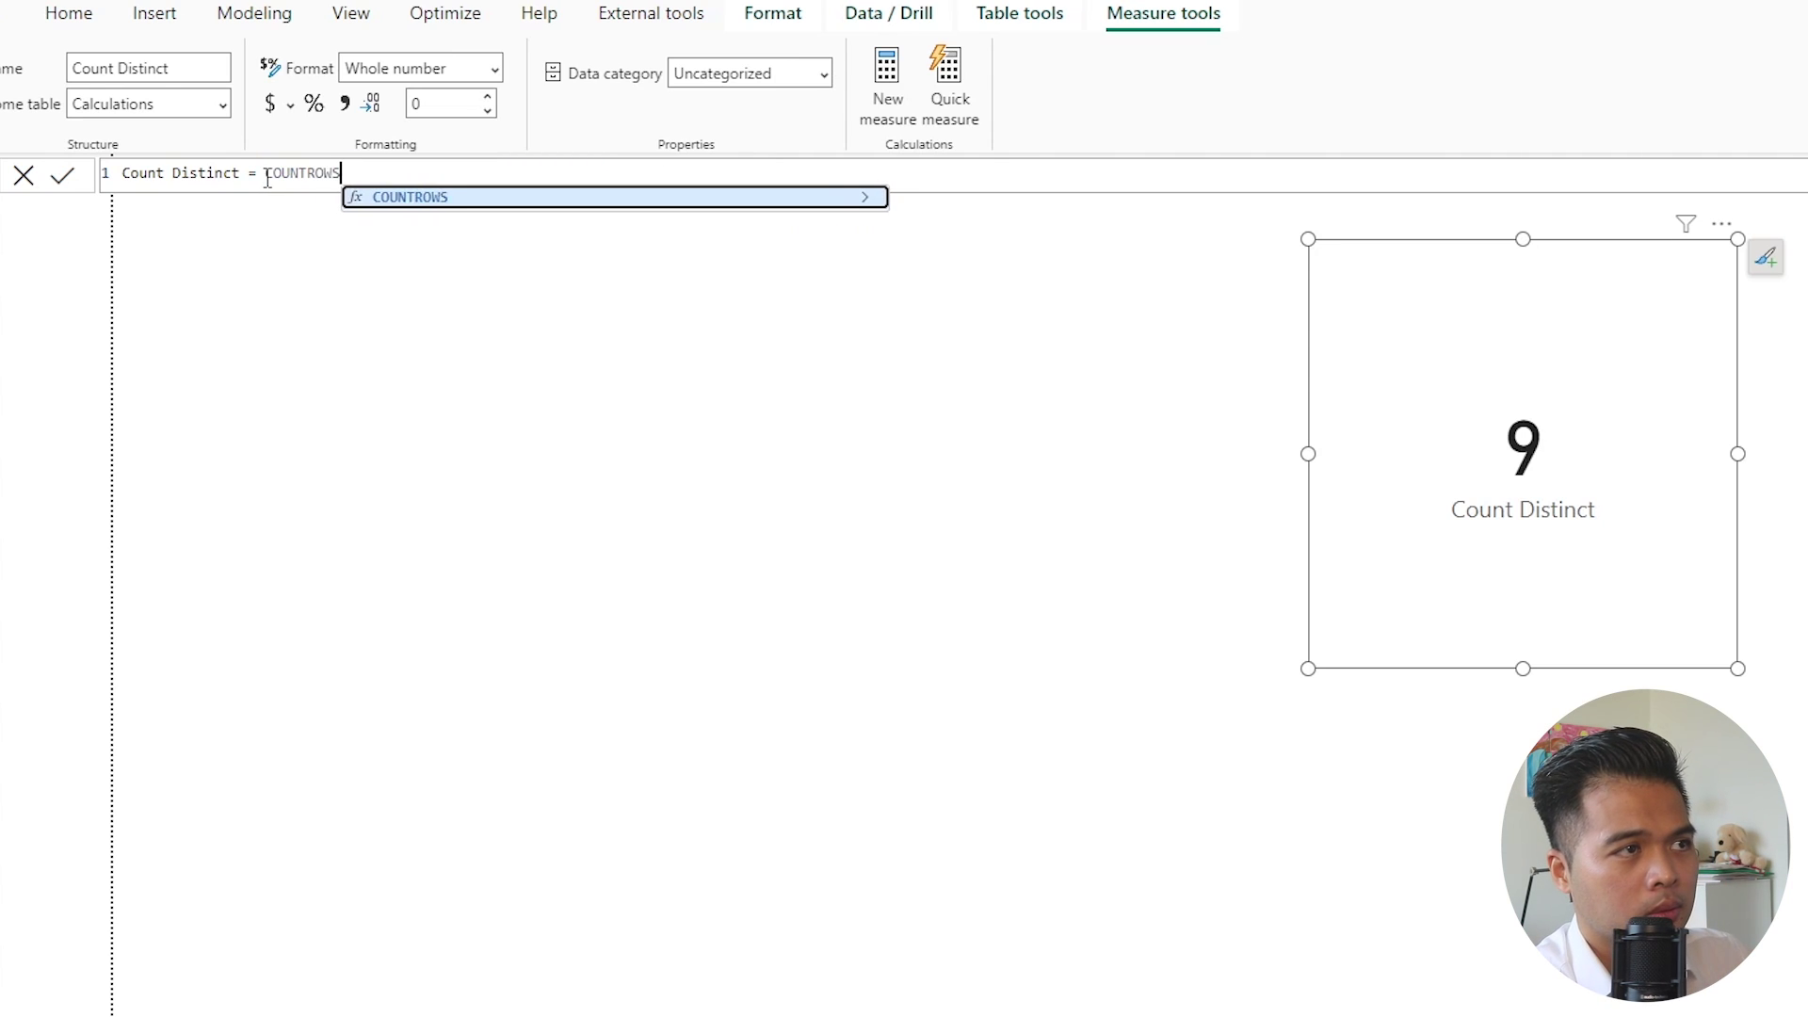
{"action": "type", "text": "(DISTINCT("}
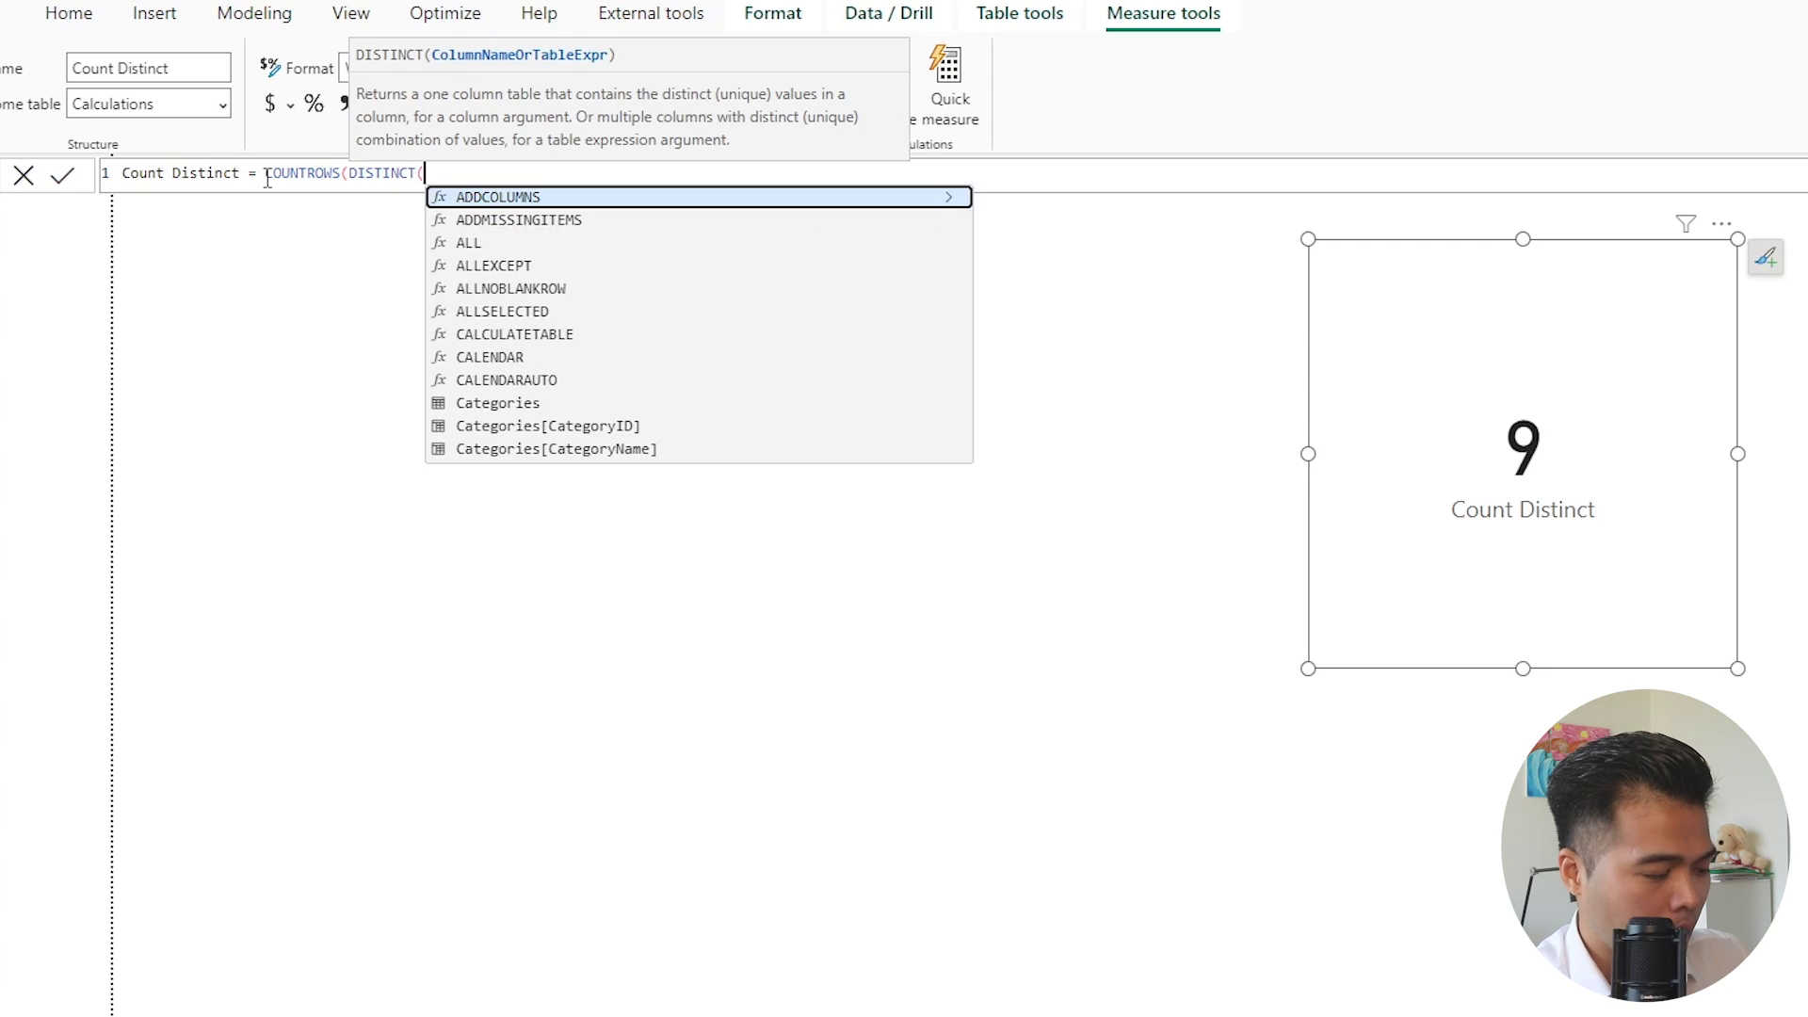
{"action": "type", "text": "Cat"}
{"action": "key", "text": "Down"}
{"action": "key", "text": "Down"}
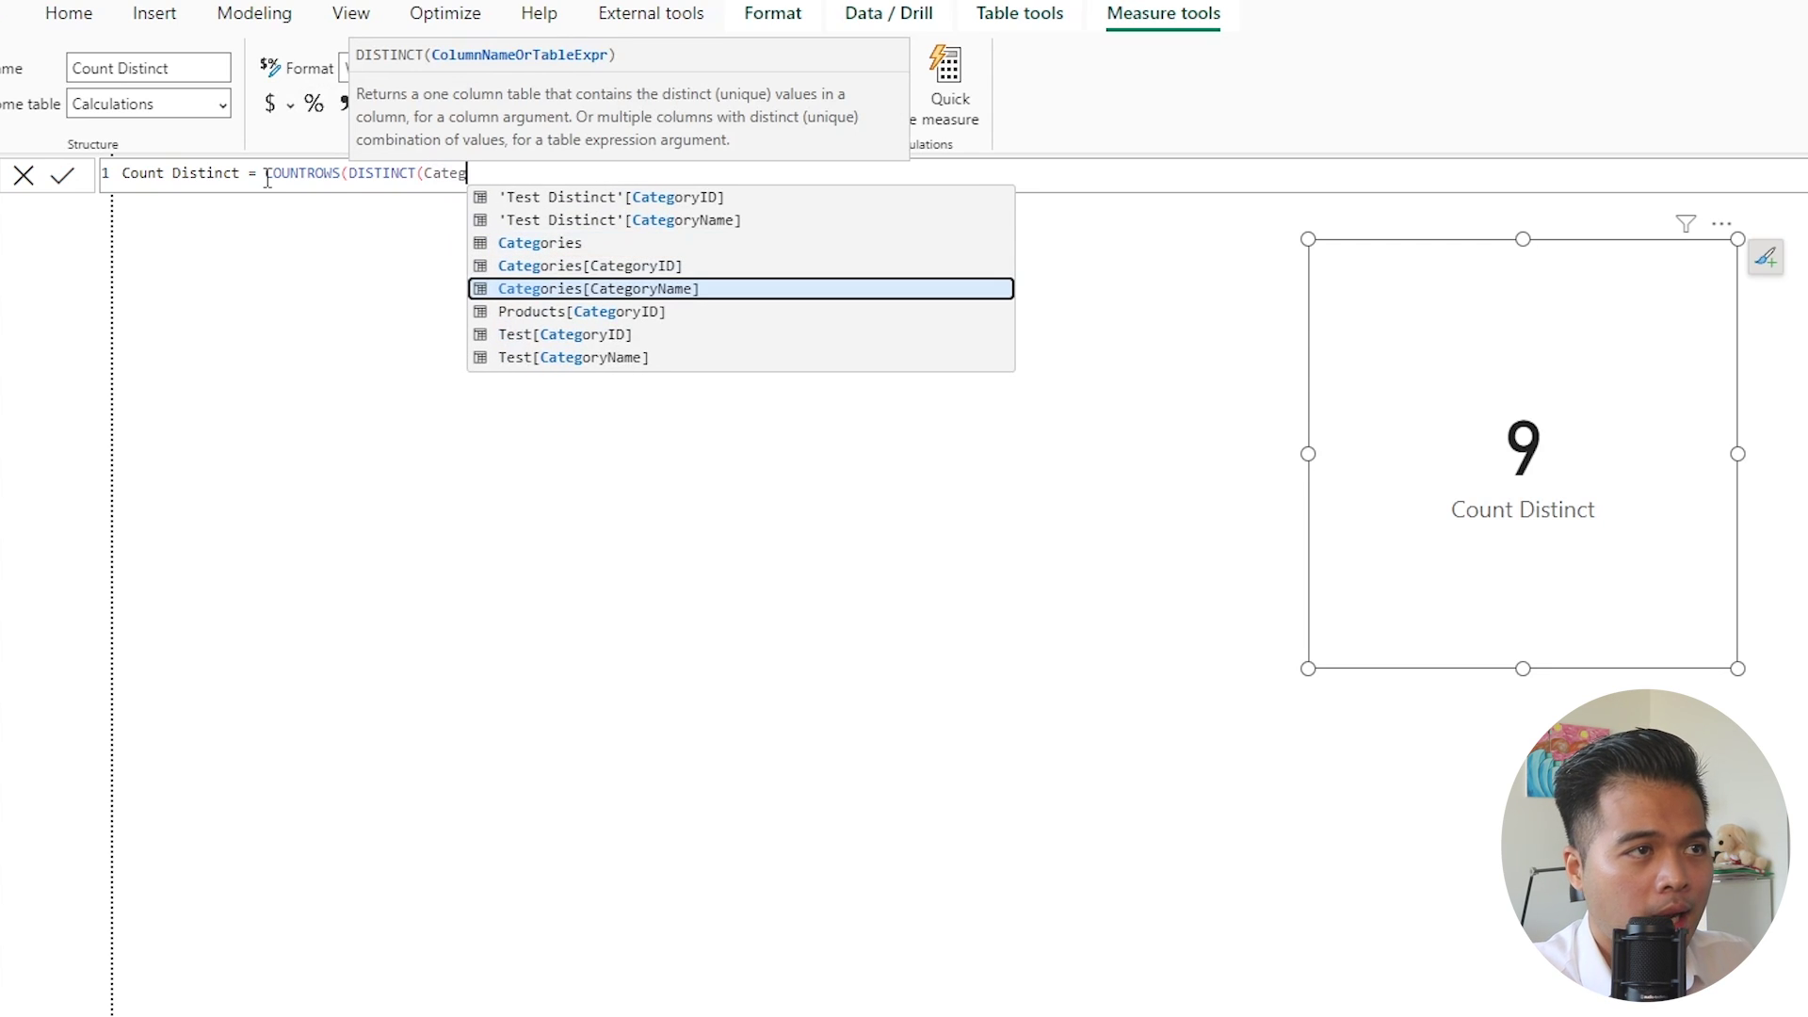
{"action": "key", "text": "Tab"}
{"action": "type", "text": "))"}
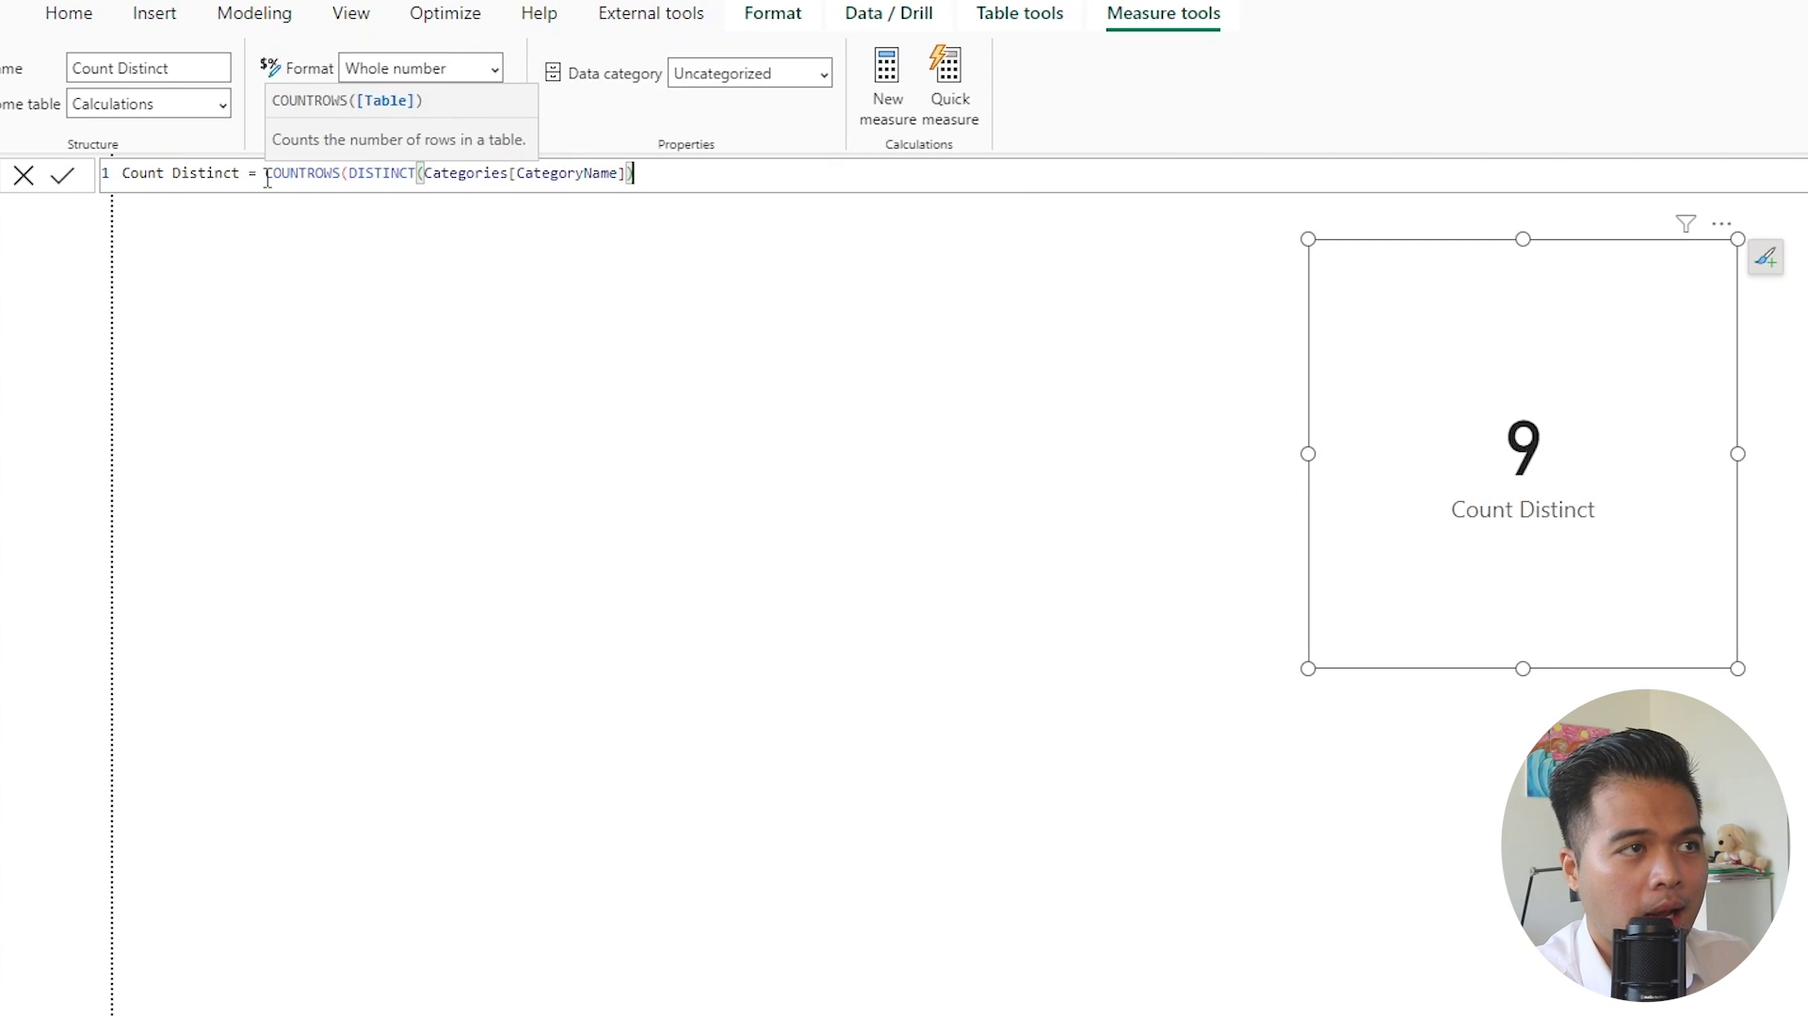
{"action": "key", "text": "ctrl+a"}
{"action": "key", "text": "ctrl+c"}
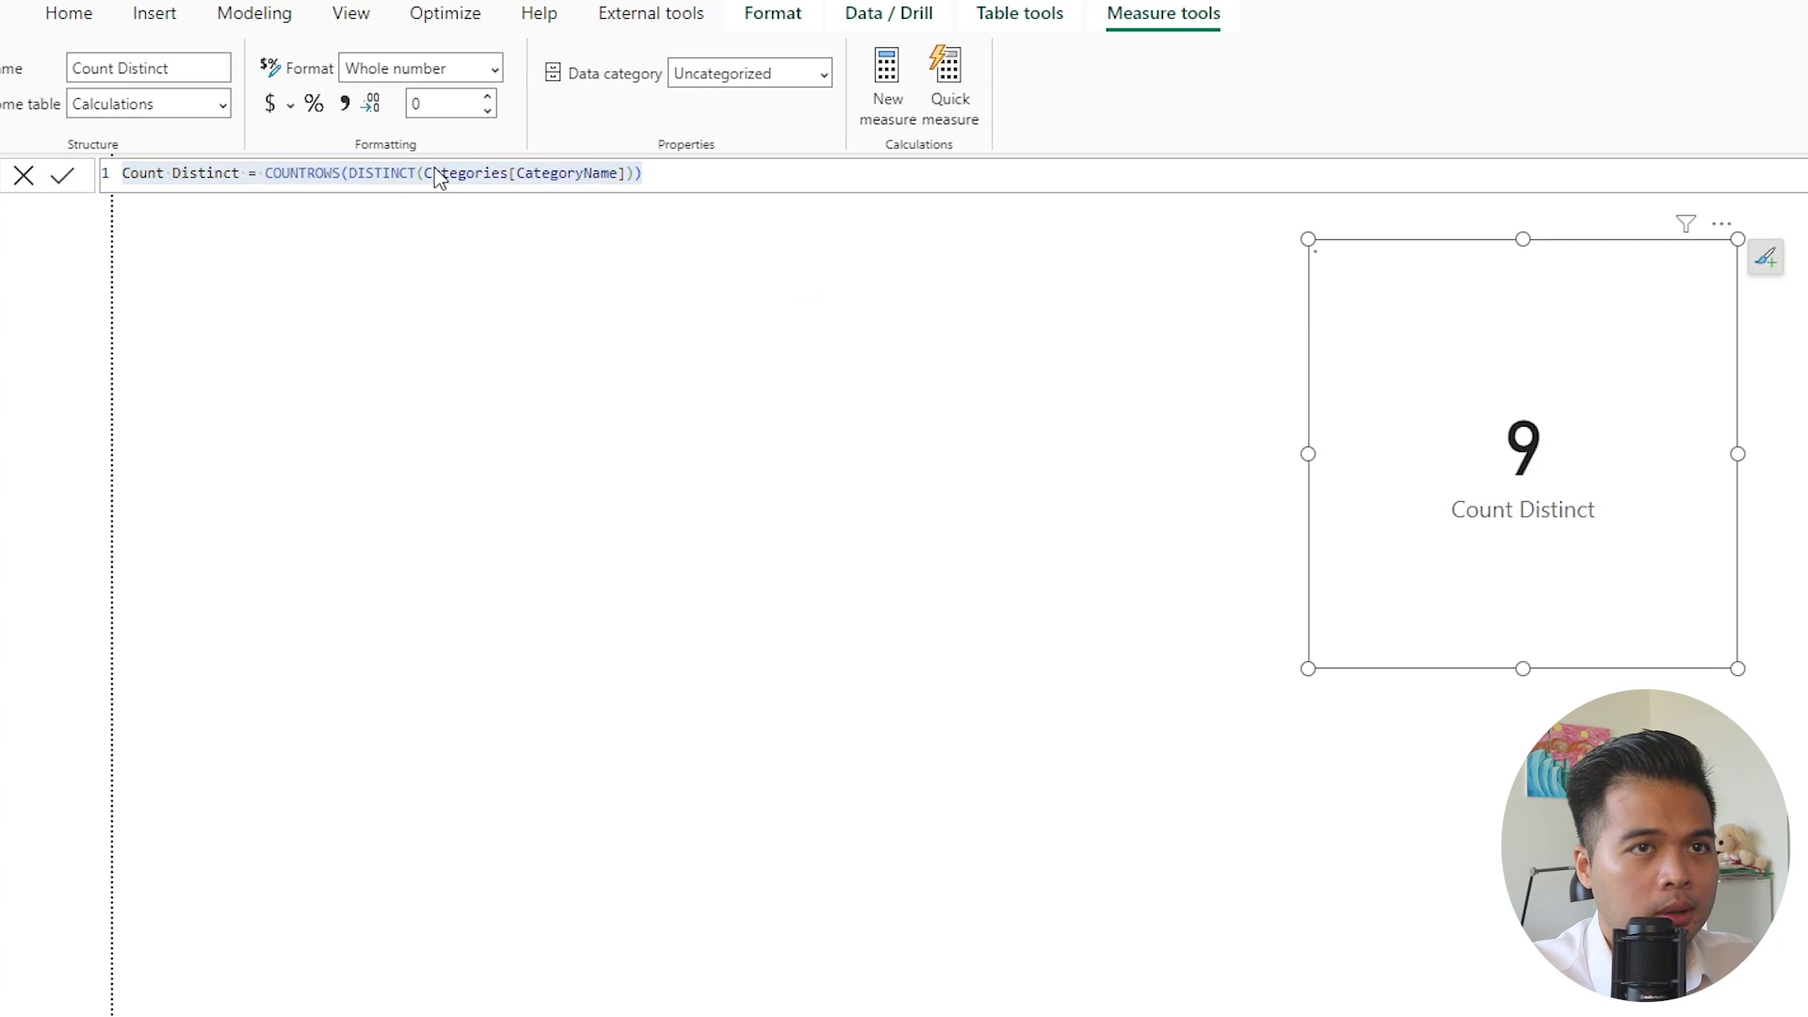
{"action": "key", "text": "Return"}
- Create a new measure from the copied Count Distinct formula and name it Count Values
{"action": "left_click", "coordinate": [888, 105]}
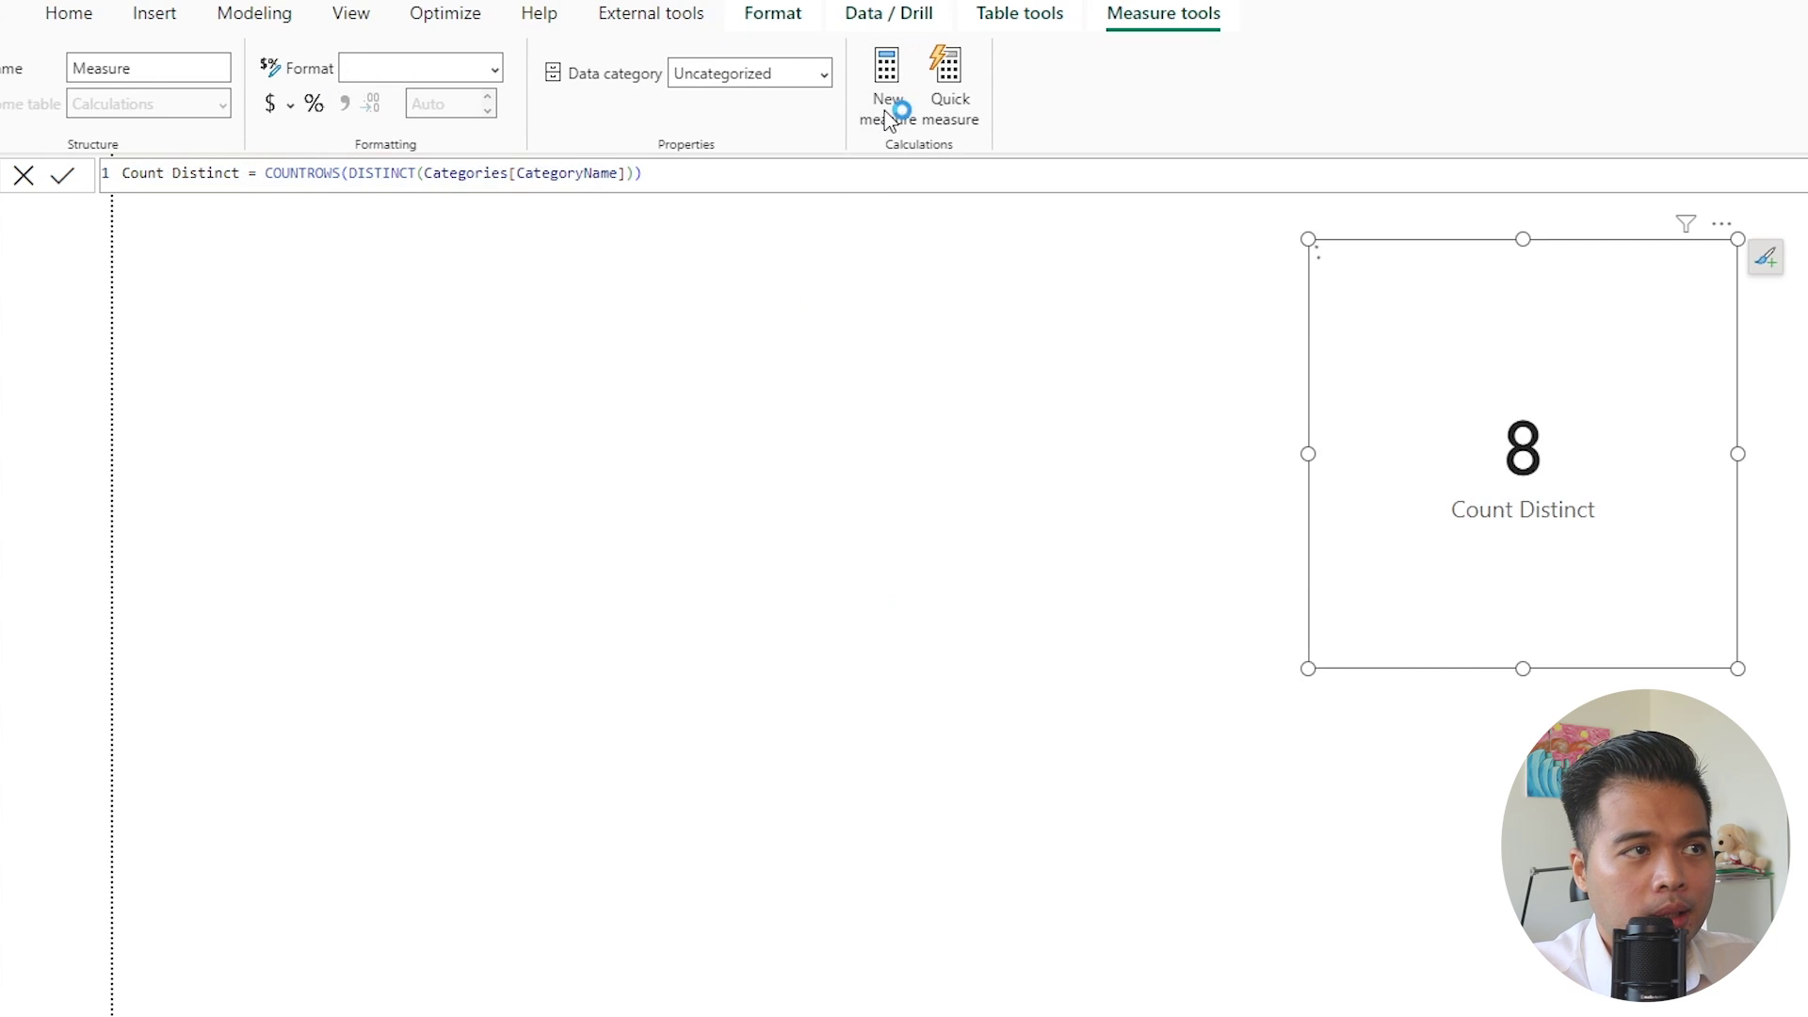
{"action": "key", "text": "ctrl+v"}
{"action": "double_click", "coordinate": [217, 175]}
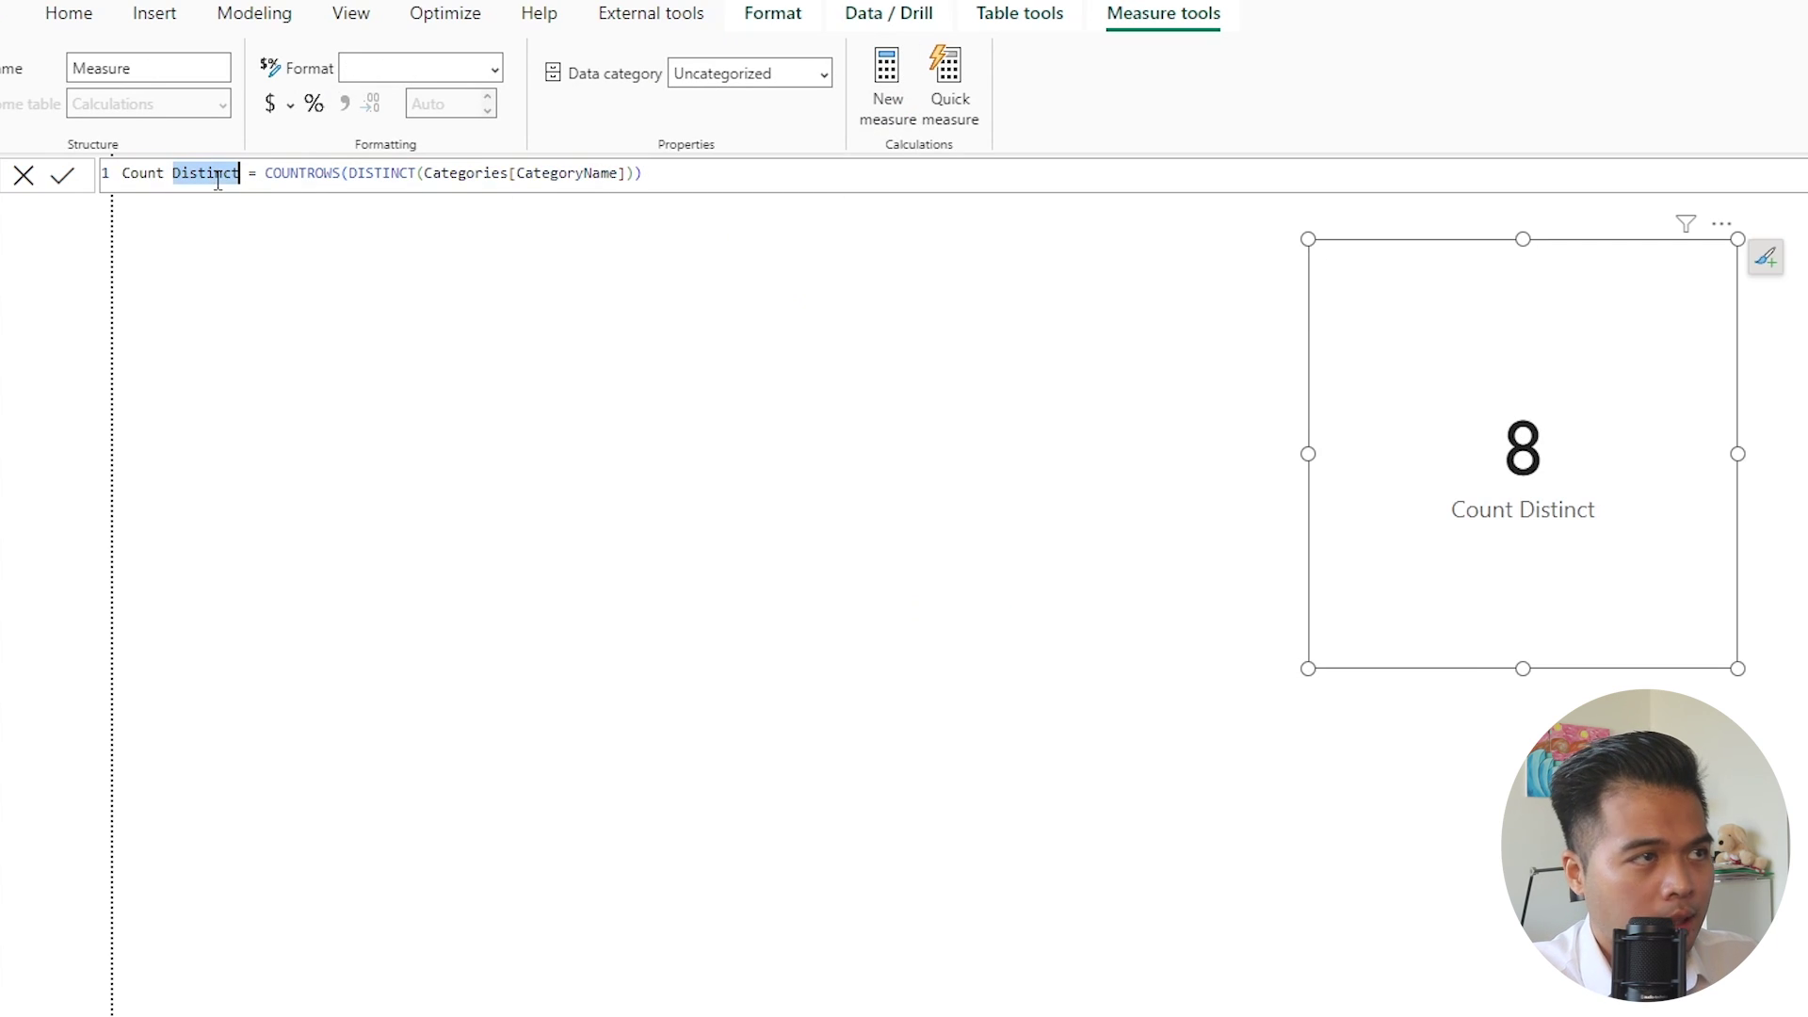
{"action": "type", "text": "Values"}
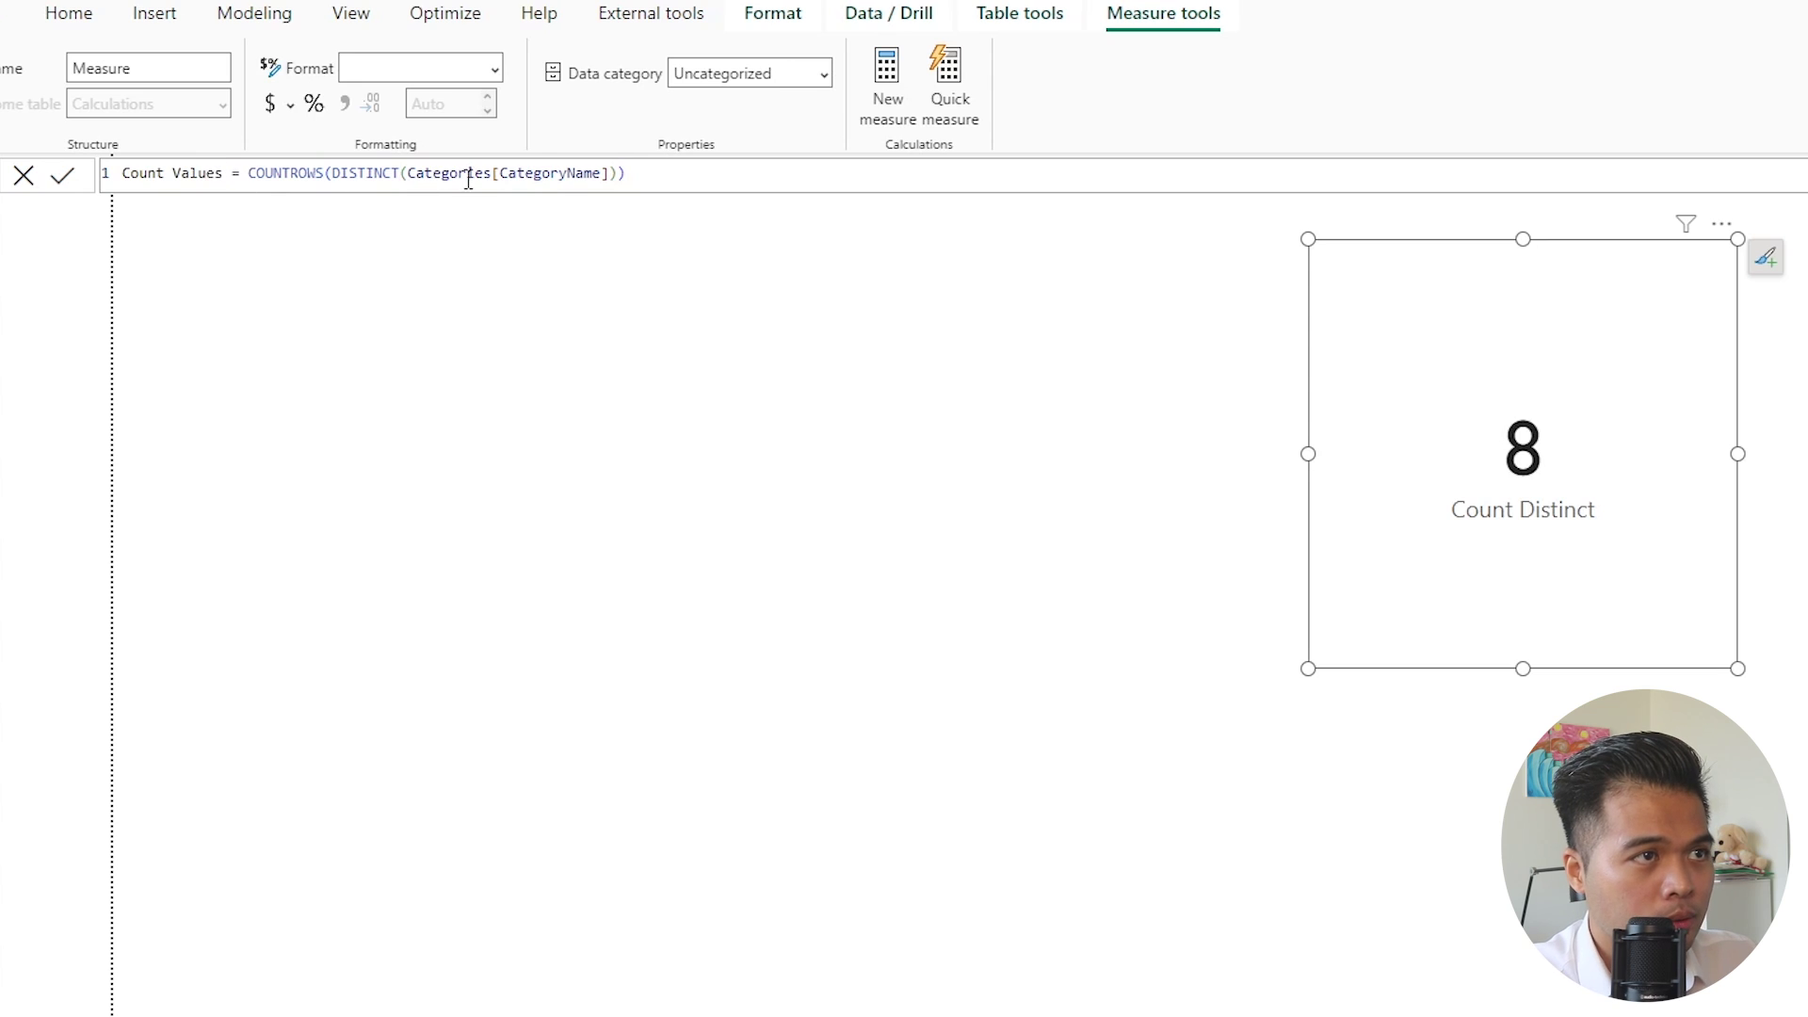
- Replace DISTINCT with VALUES in the Count Values measure so it reads COUNTROWS(VALUES(Categories[CategoryName])), and commit it
{"action": "double_click", "coordinate": [538, 173]}
{"action": "left_click", "coordinate": [468, 173]}
{"action": "double_click", "coordinate": [365, 174]}
{"action": "type", "text": "VALU"}
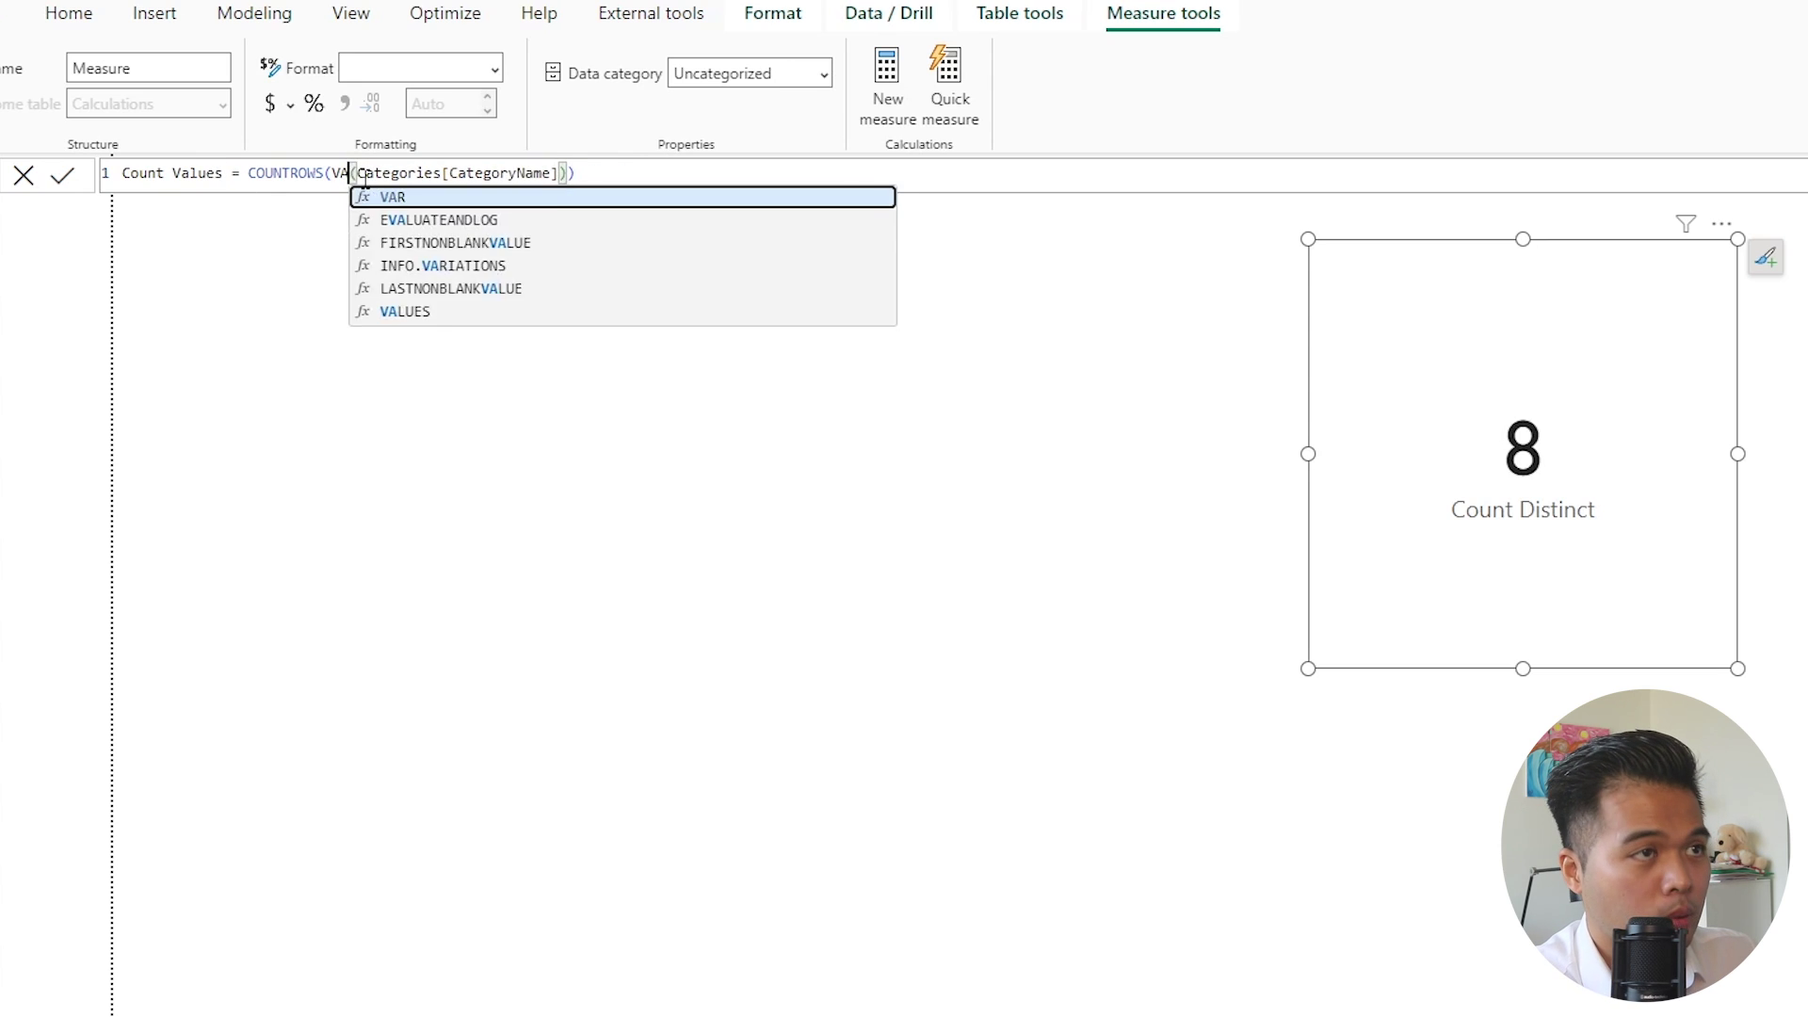
{"action": "type", "text": "ES"}
{"action": "left_click", "coordinate": [625, 186]}
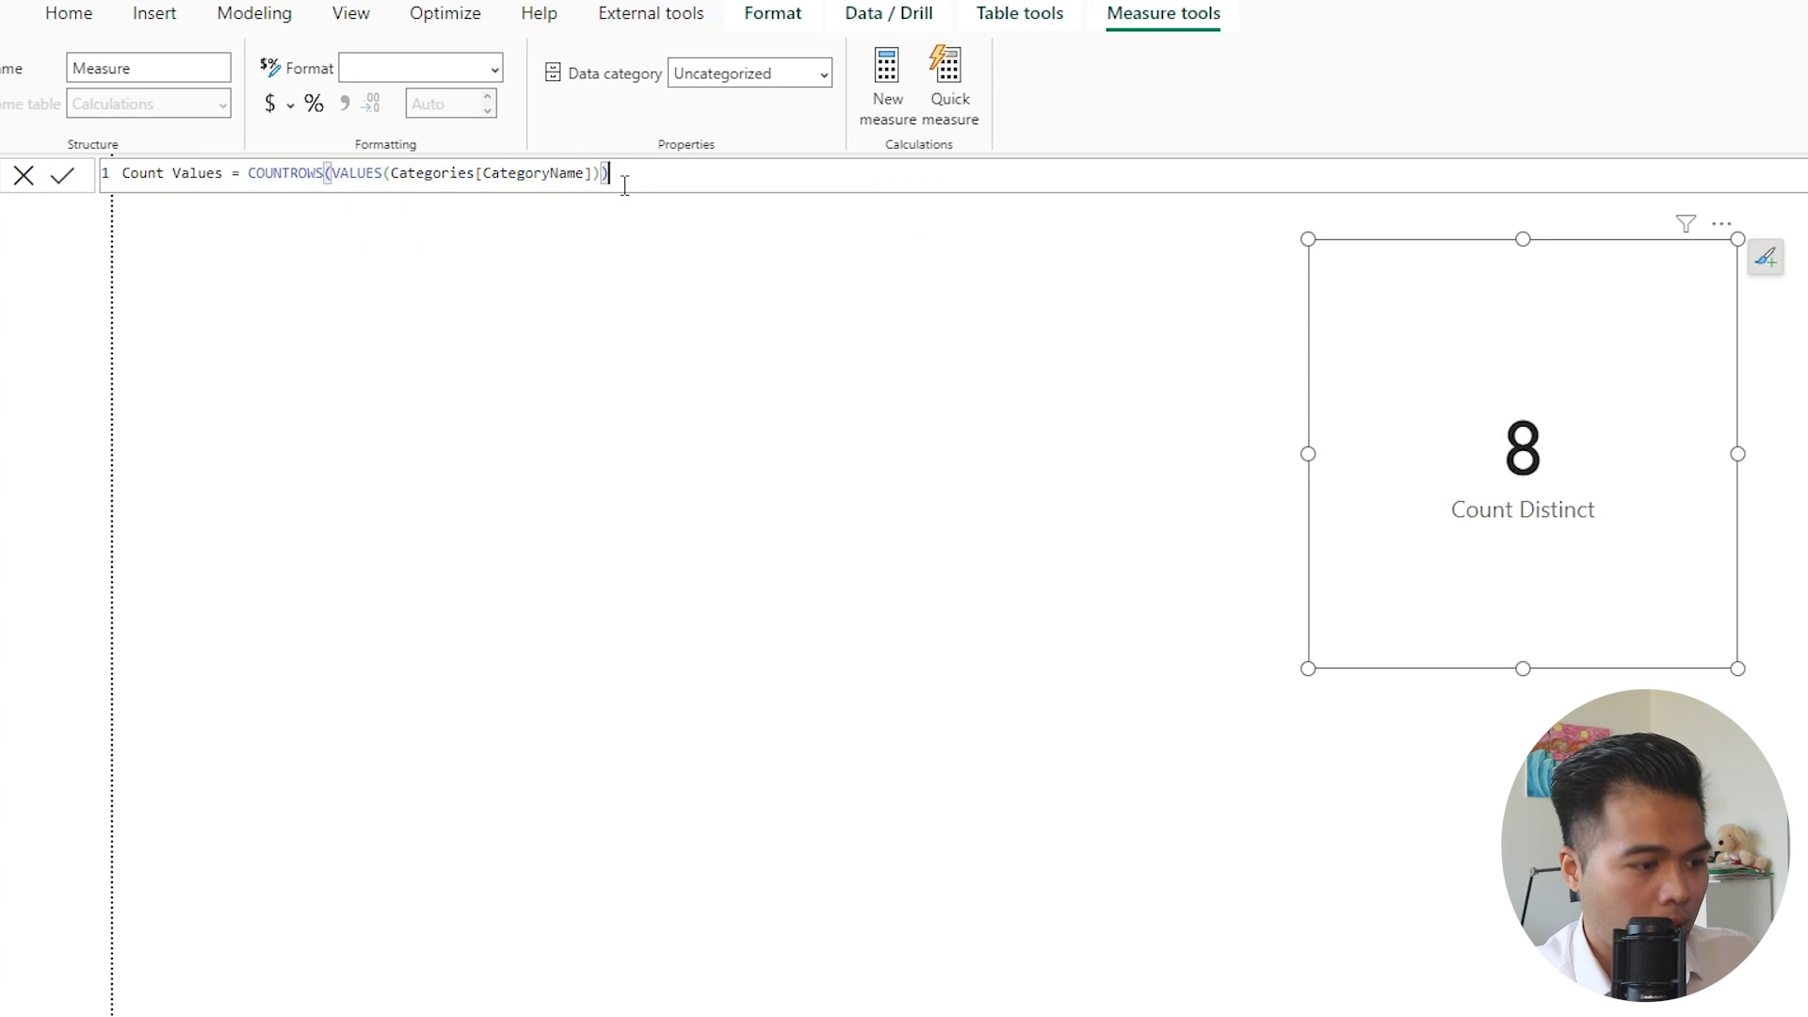
{"action": "key", "text": "Return"}
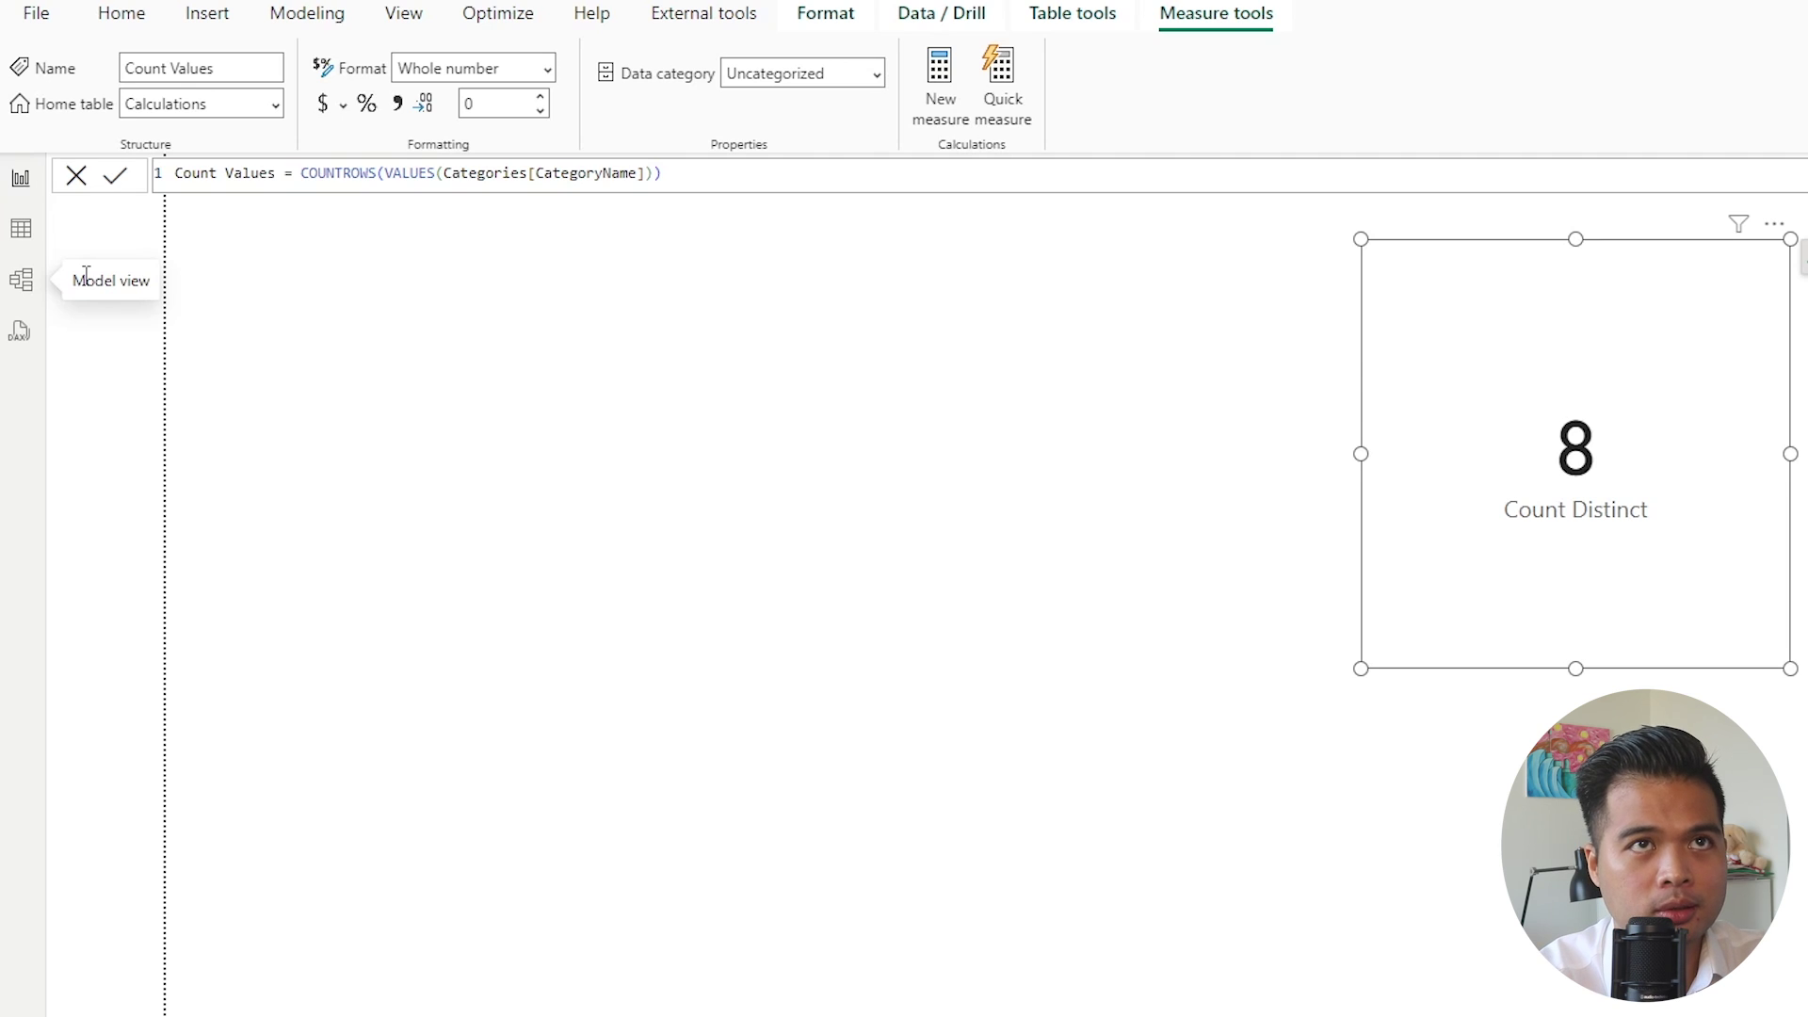
- Change the Test Distinct table's formula to DISTINCT(Test[CategoryName]) and commit it
{"action": "left_click", "coordinate": [19, 281]}
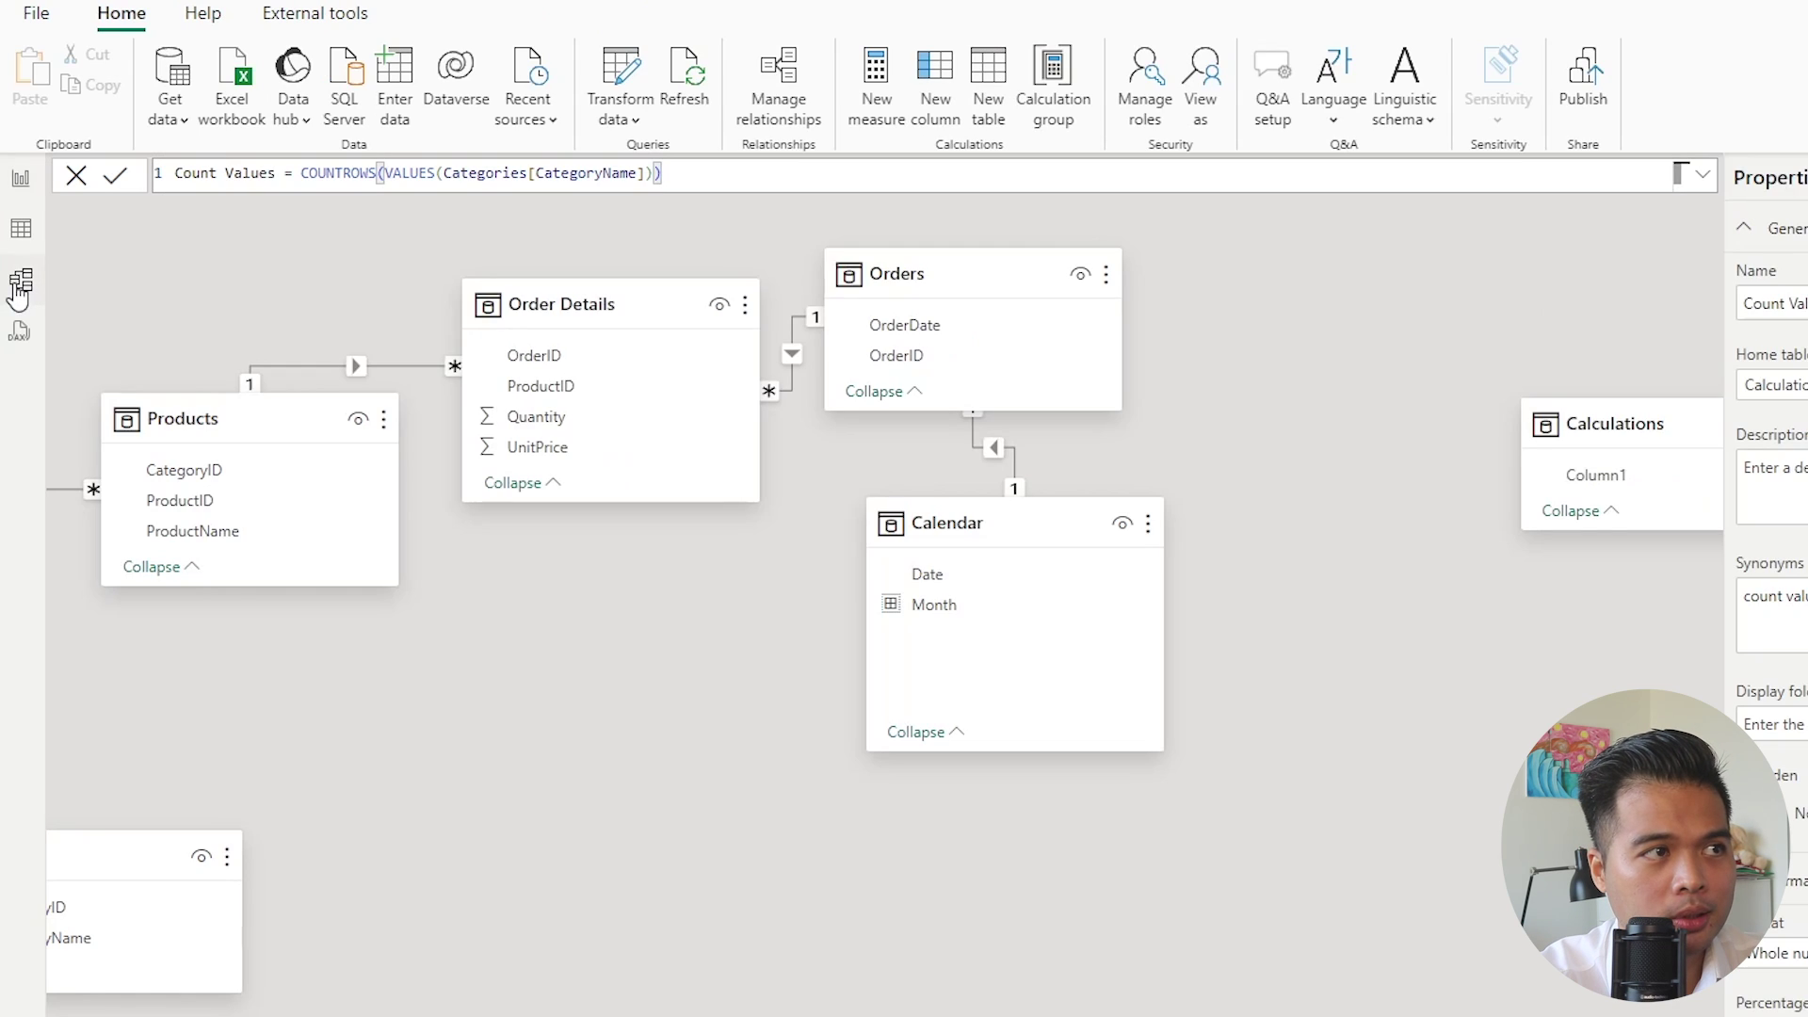
{"action": "left_click", "coordinate": [21, 236]}
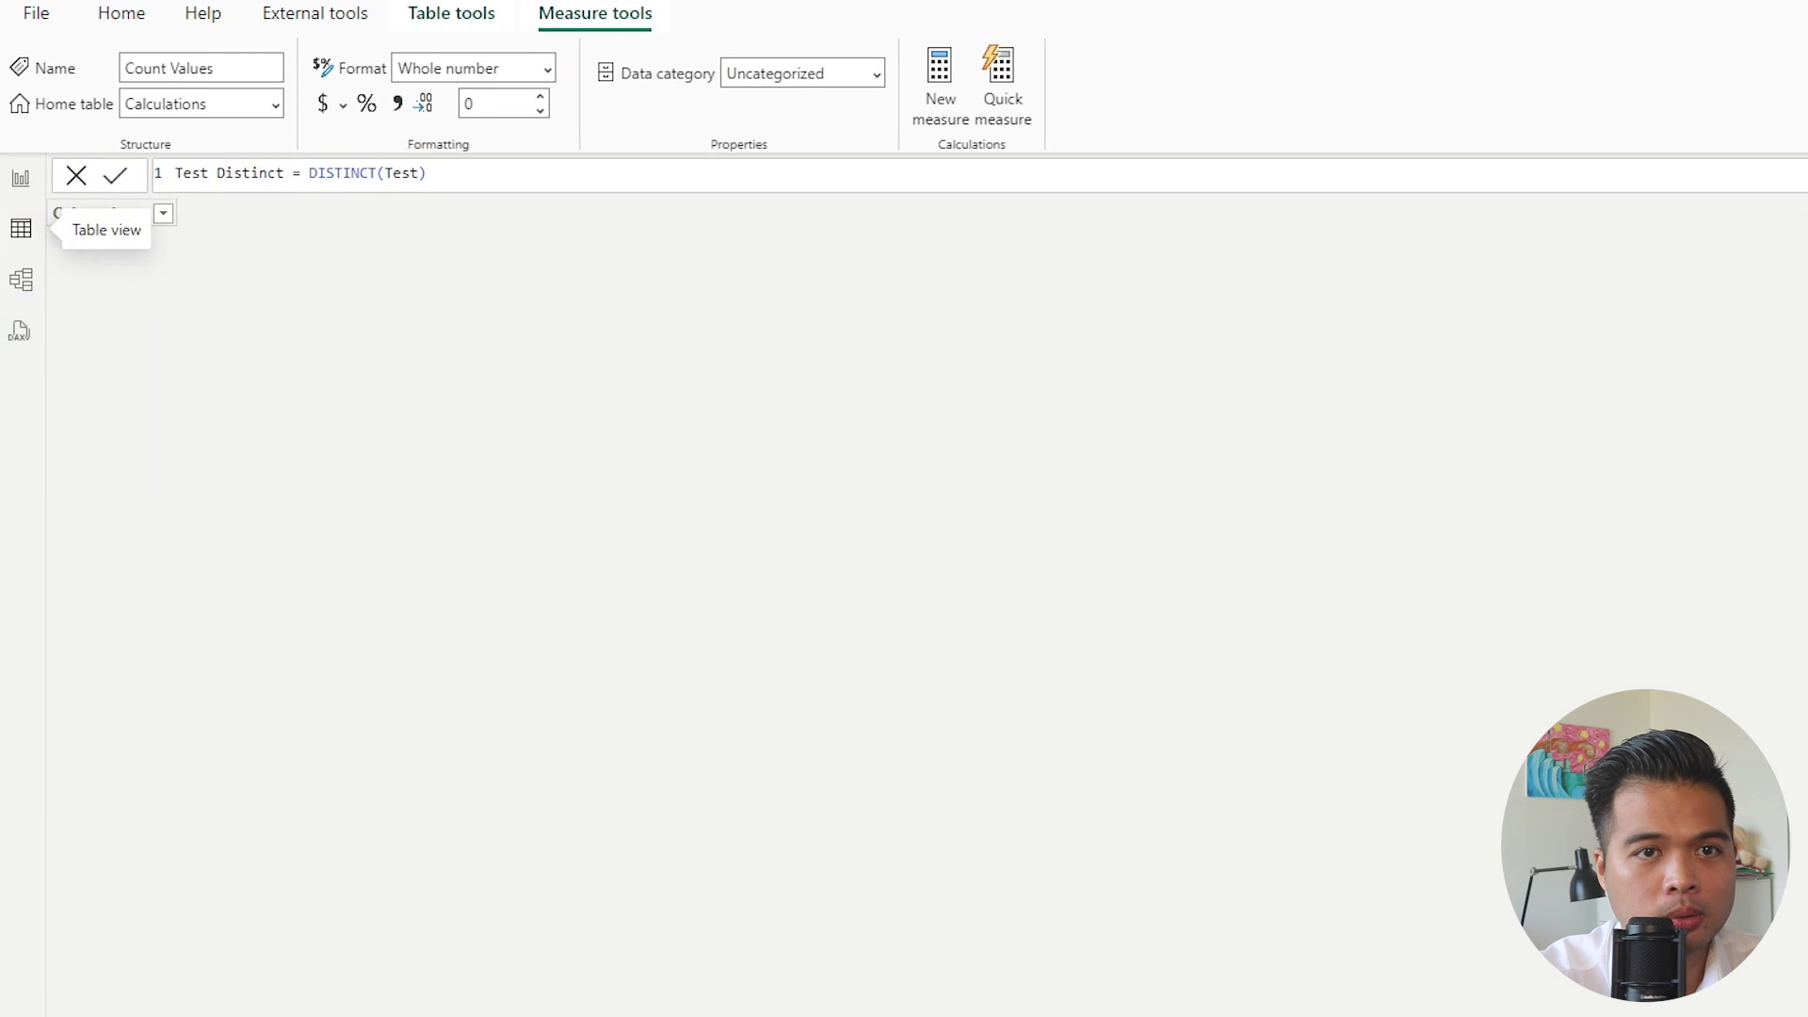
{"action": "left_click", "coordinate": [417, 175]}
{"action": "type", "text": "[ca"}
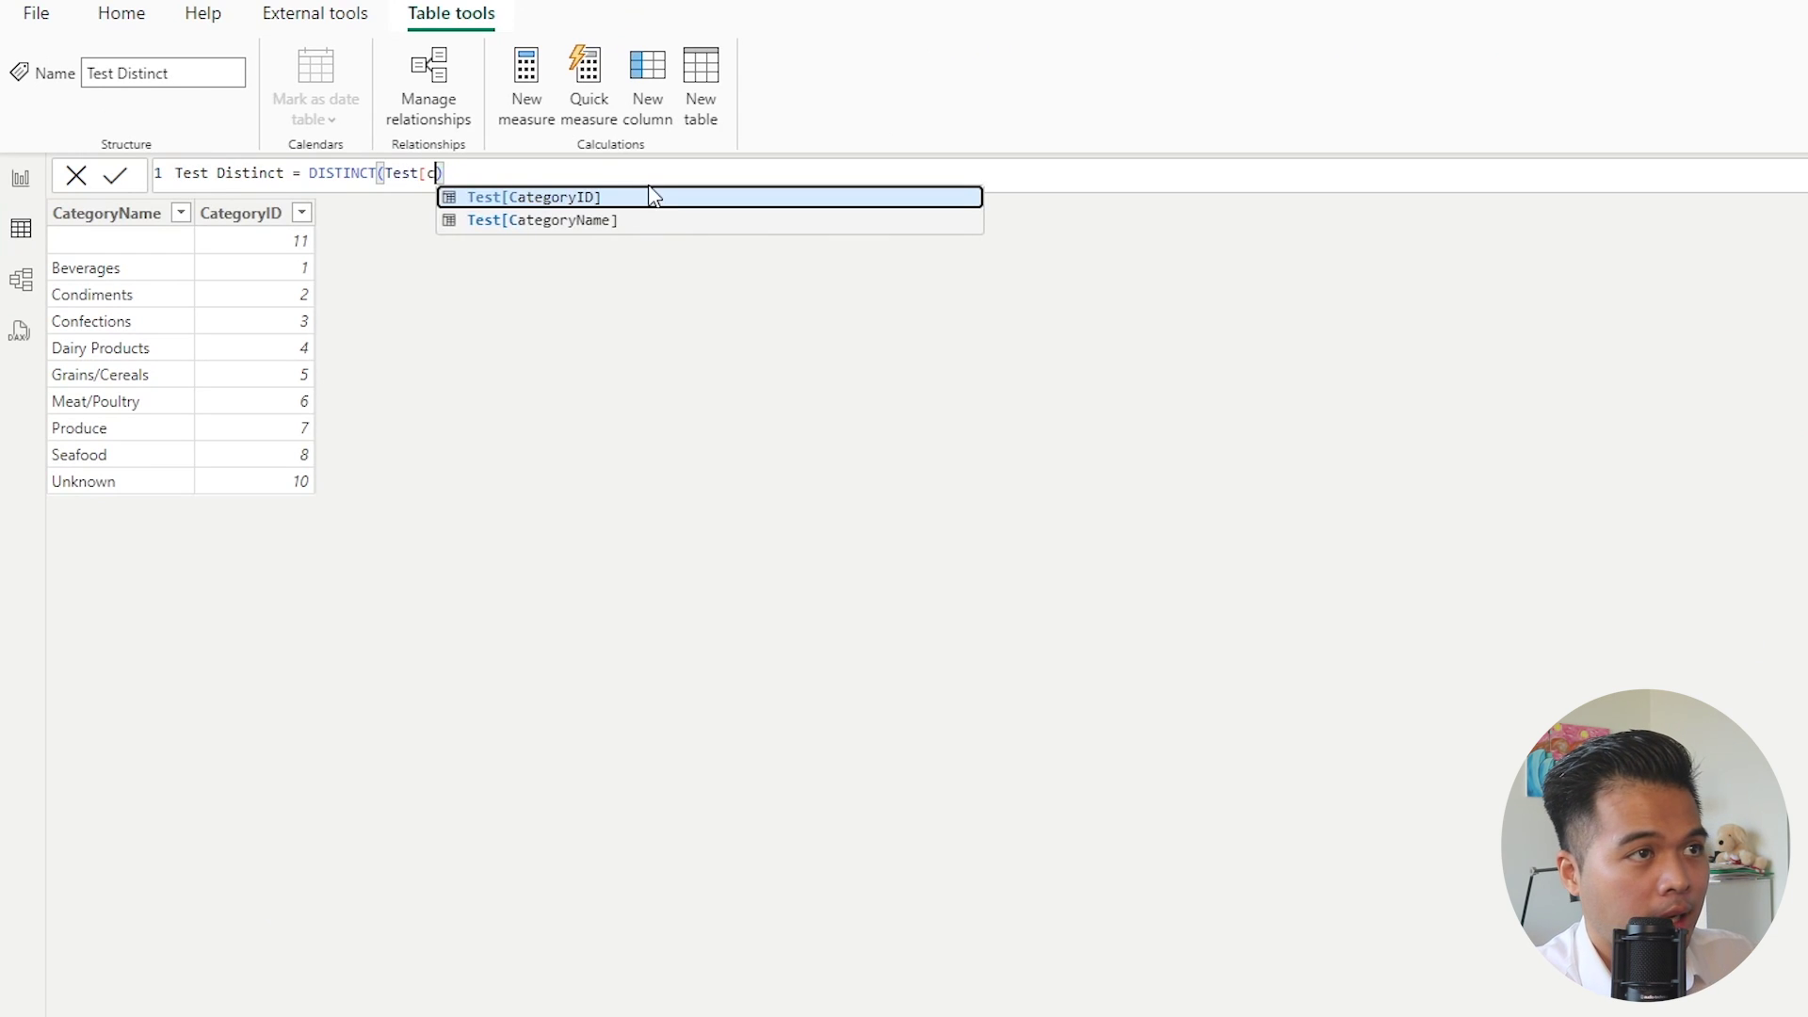
{"action": "key", "text": "Tab"}
{"action": "key", "text": "Return"}
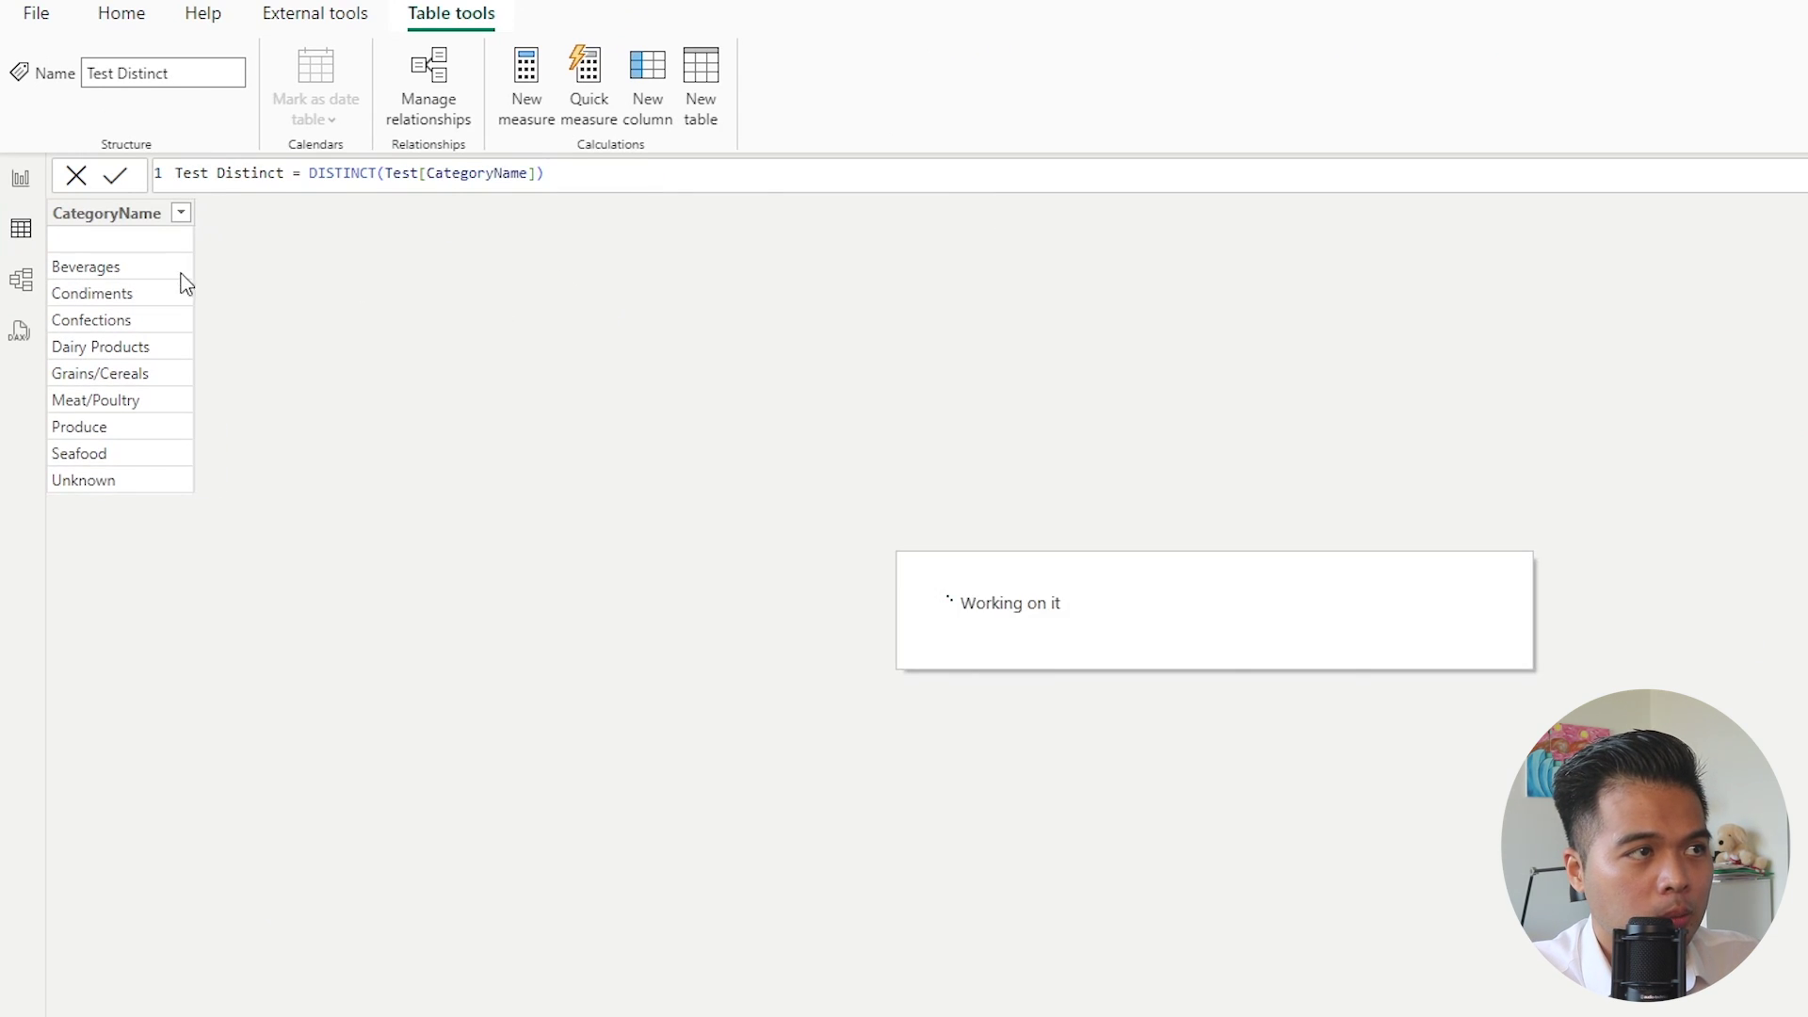
- Replace DISTINCT with VALUES in the Test Distinct table's formula so it reads VALUES(Test[CategoryName]), and commit it
{"action": "double_click", "coordinate": [356, 173]}
{"action": "type", "text": "val"}
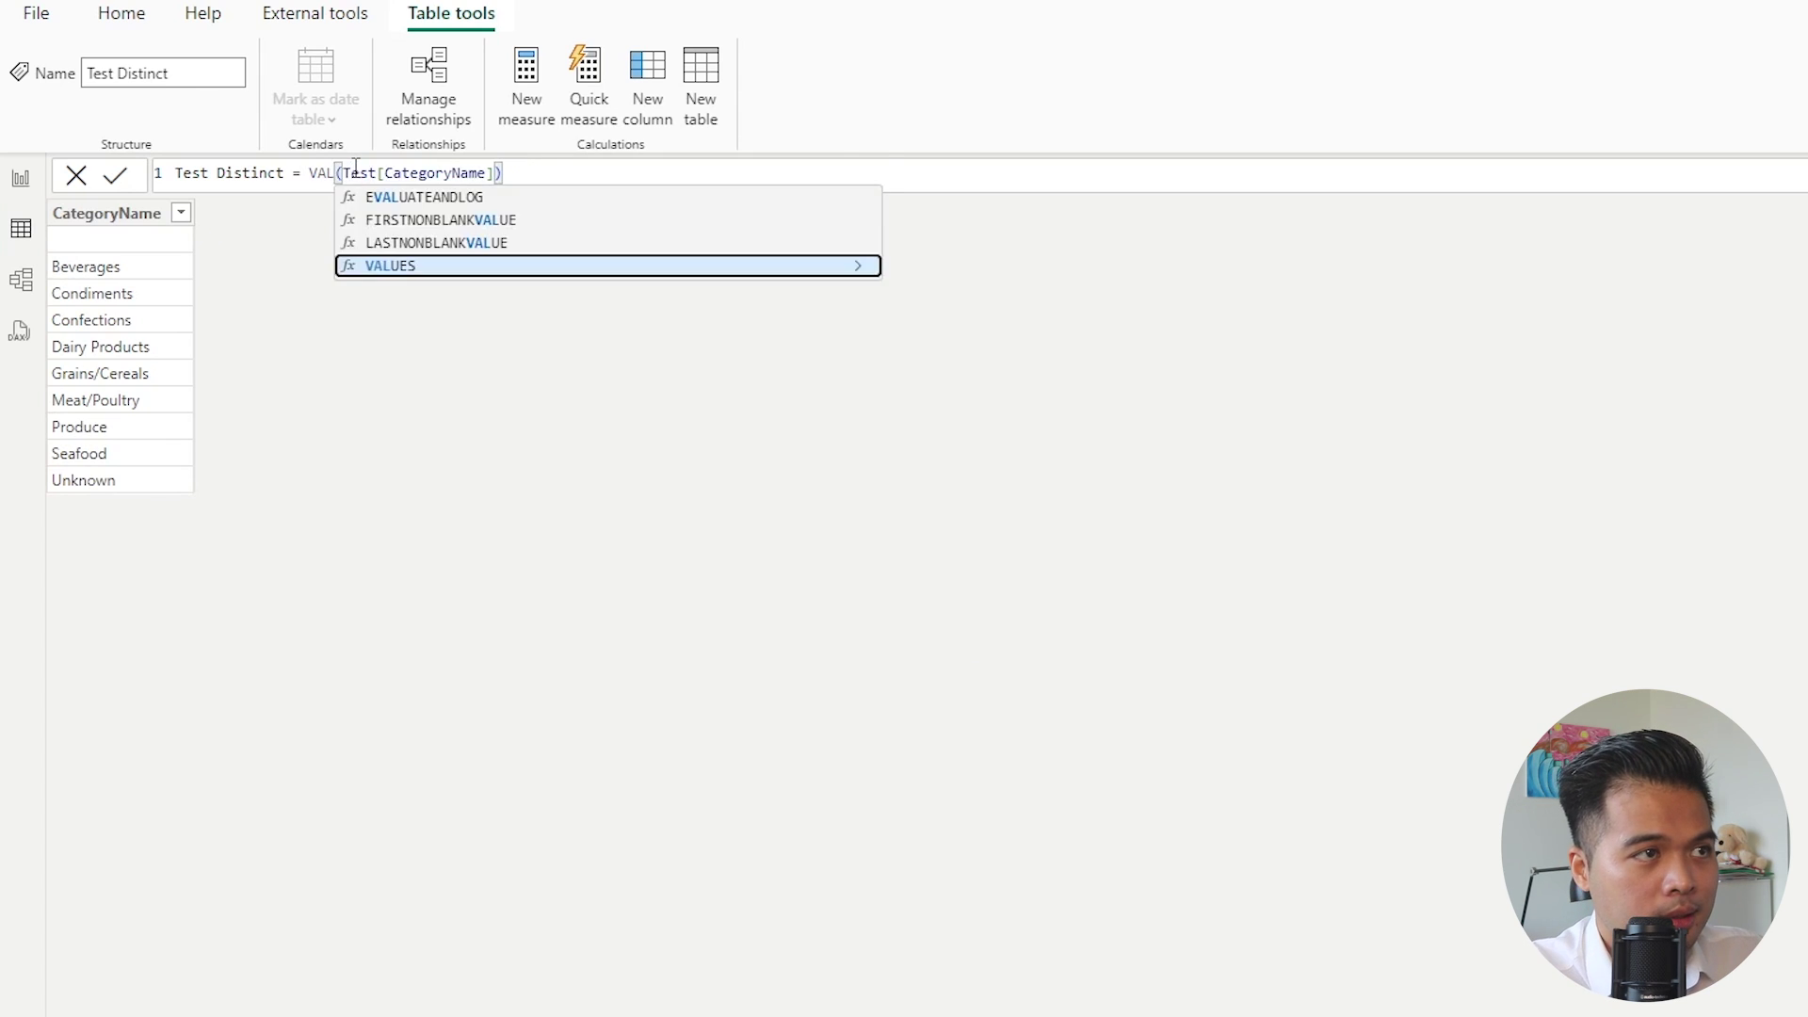
{"action": "key", "text": "Tab"}
{"action": "key", "text": "Return"}
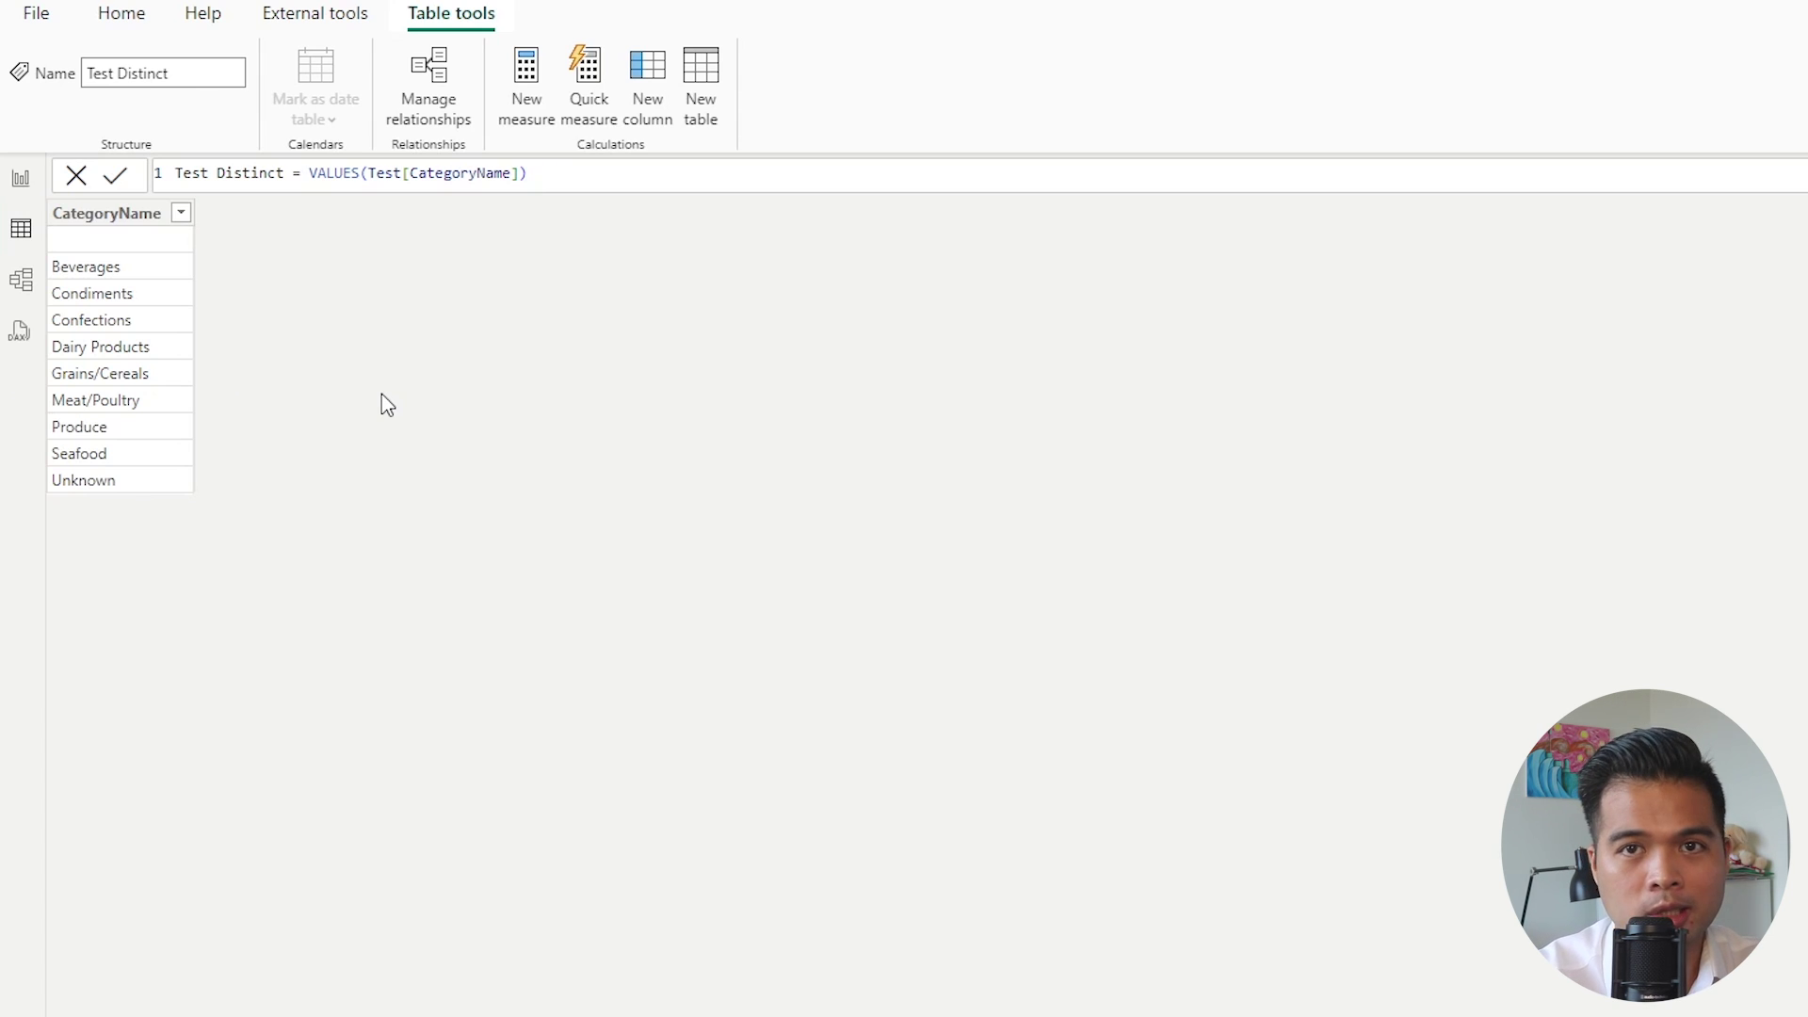
- In the report, move the Count Distinct card aside and add a table visual showing CategoryName from Categories
{"action": "left_click", "coordinate": [36, 193]}
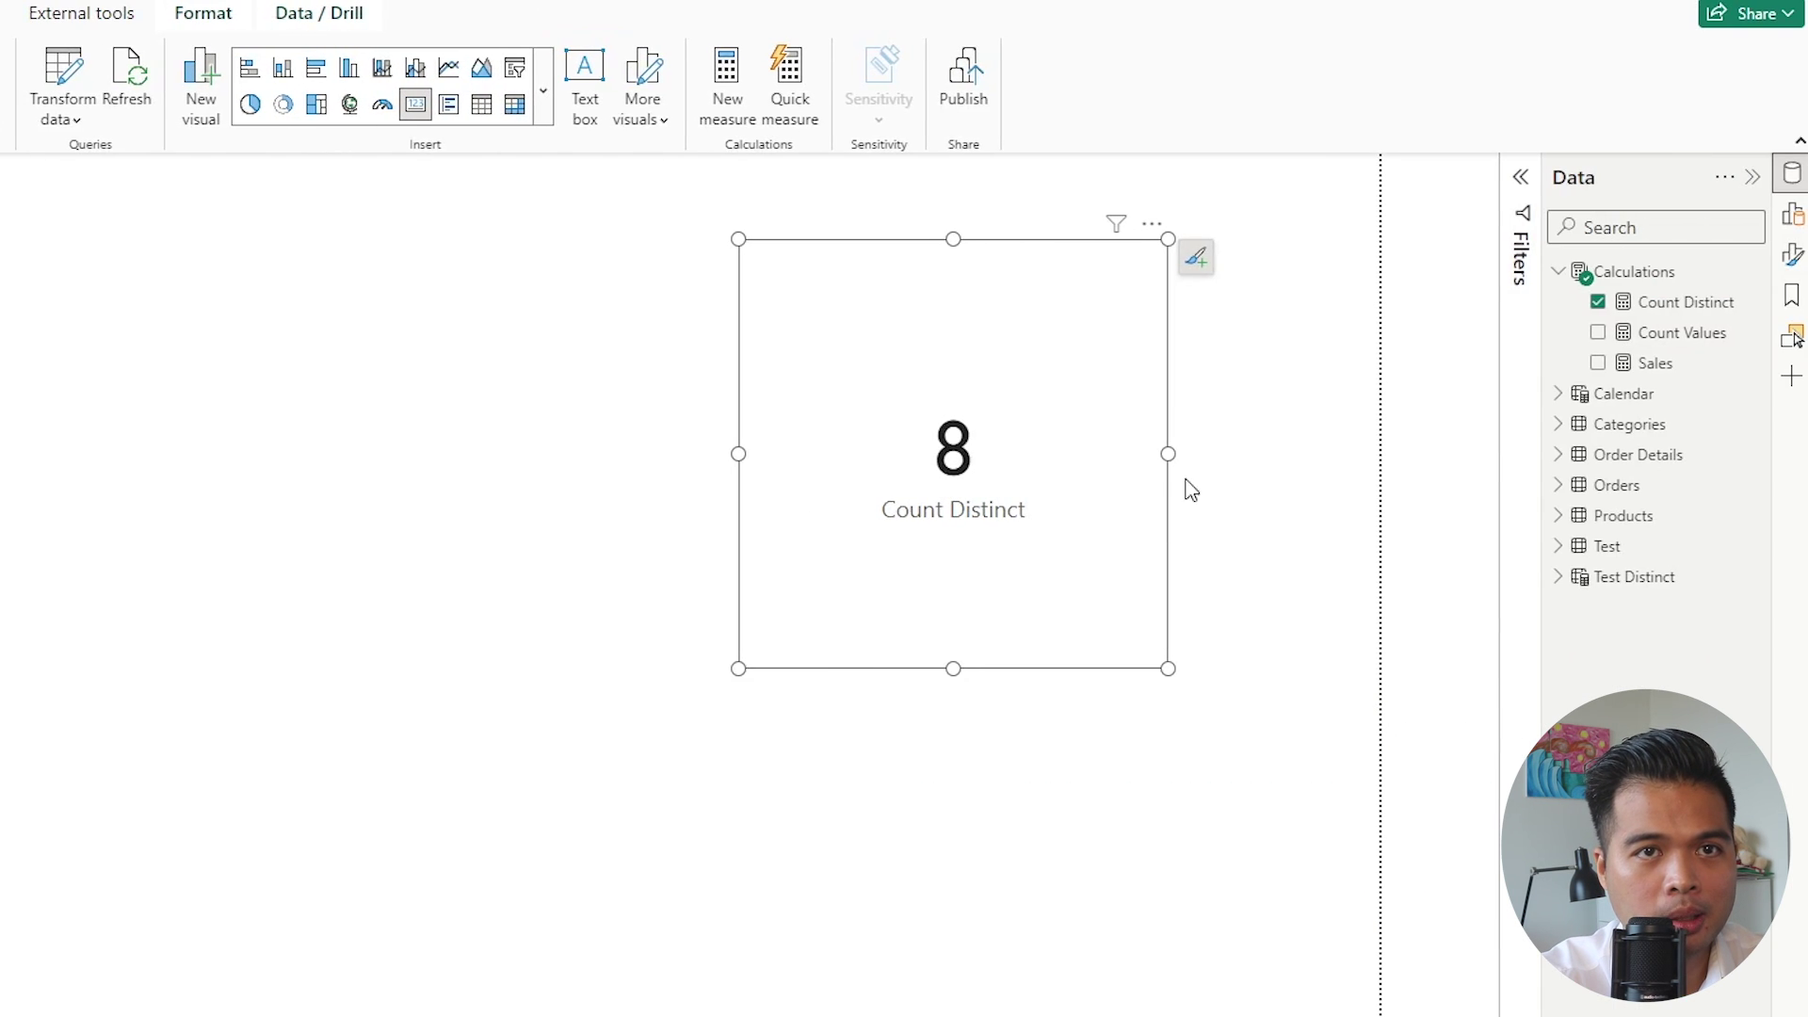
{"action": "left_click_drag", "start_coordinate": [998, 440], "coordinate": [519, 426]}
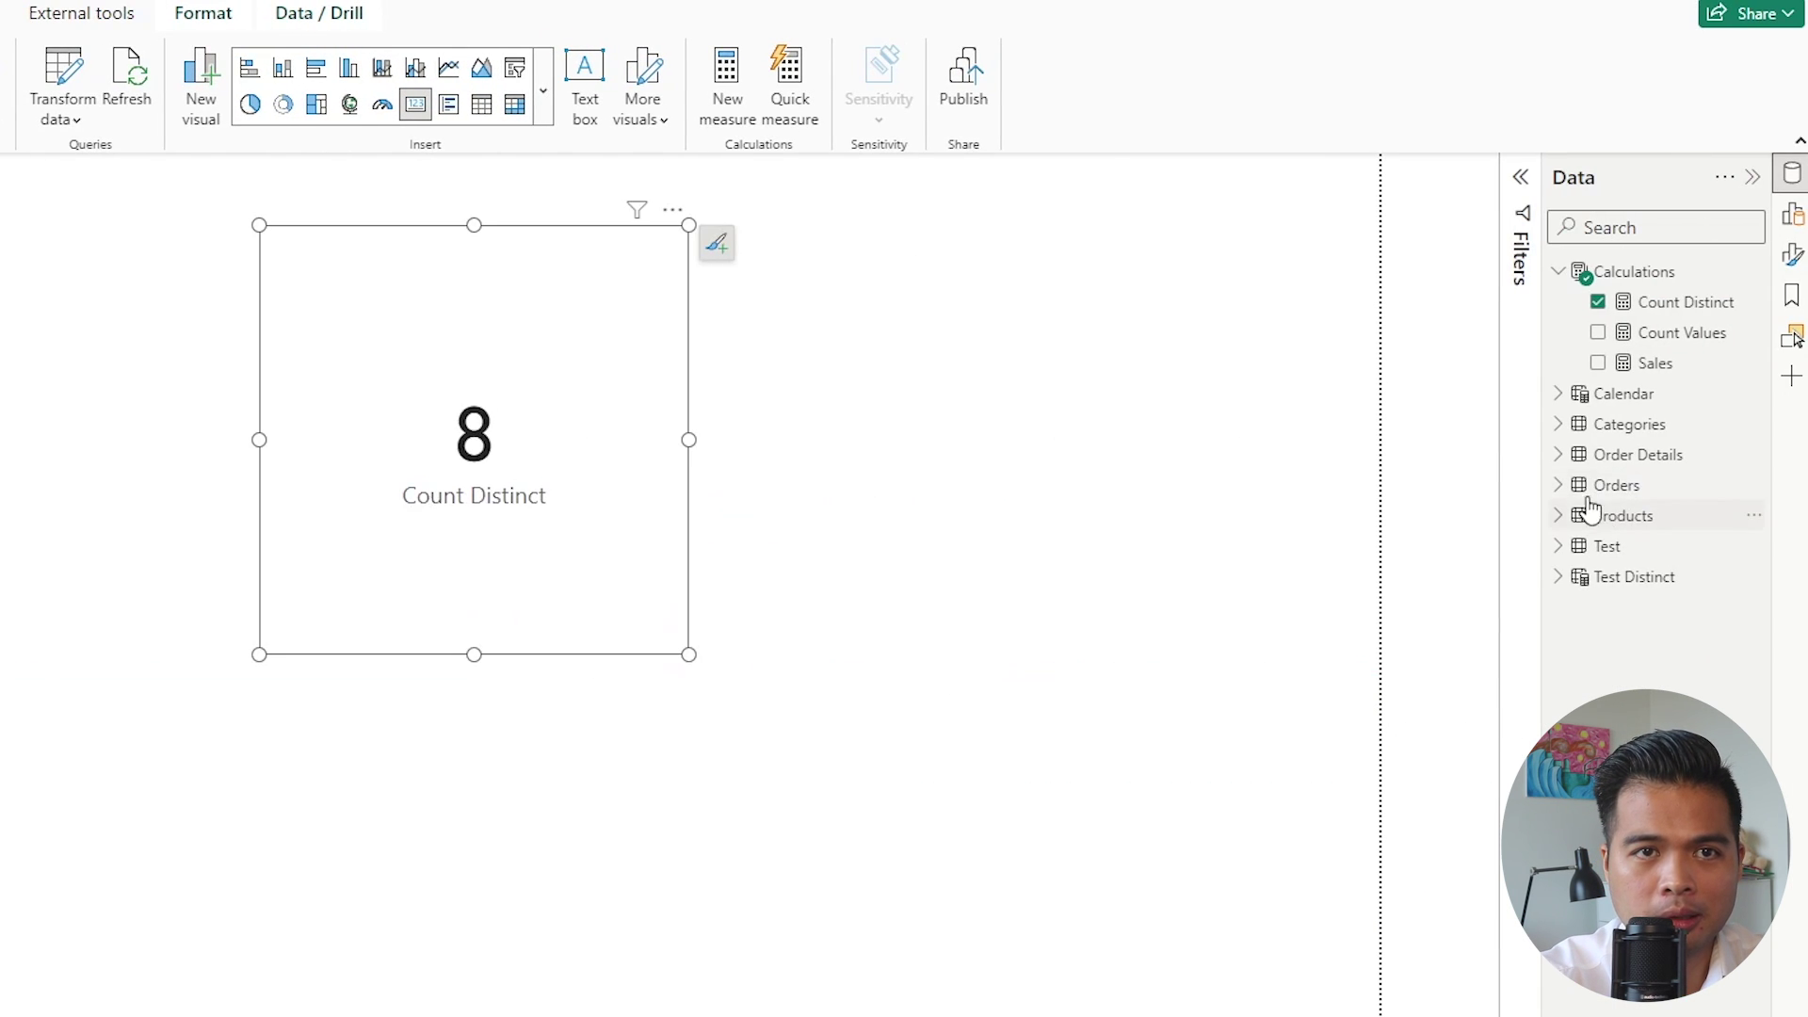
{"action": "left_click", "coordinate": [1559, 425]}
{"action": "left_click_drag", "start_coordinate": [1676, 485], "coordinate": [1110, 646]}
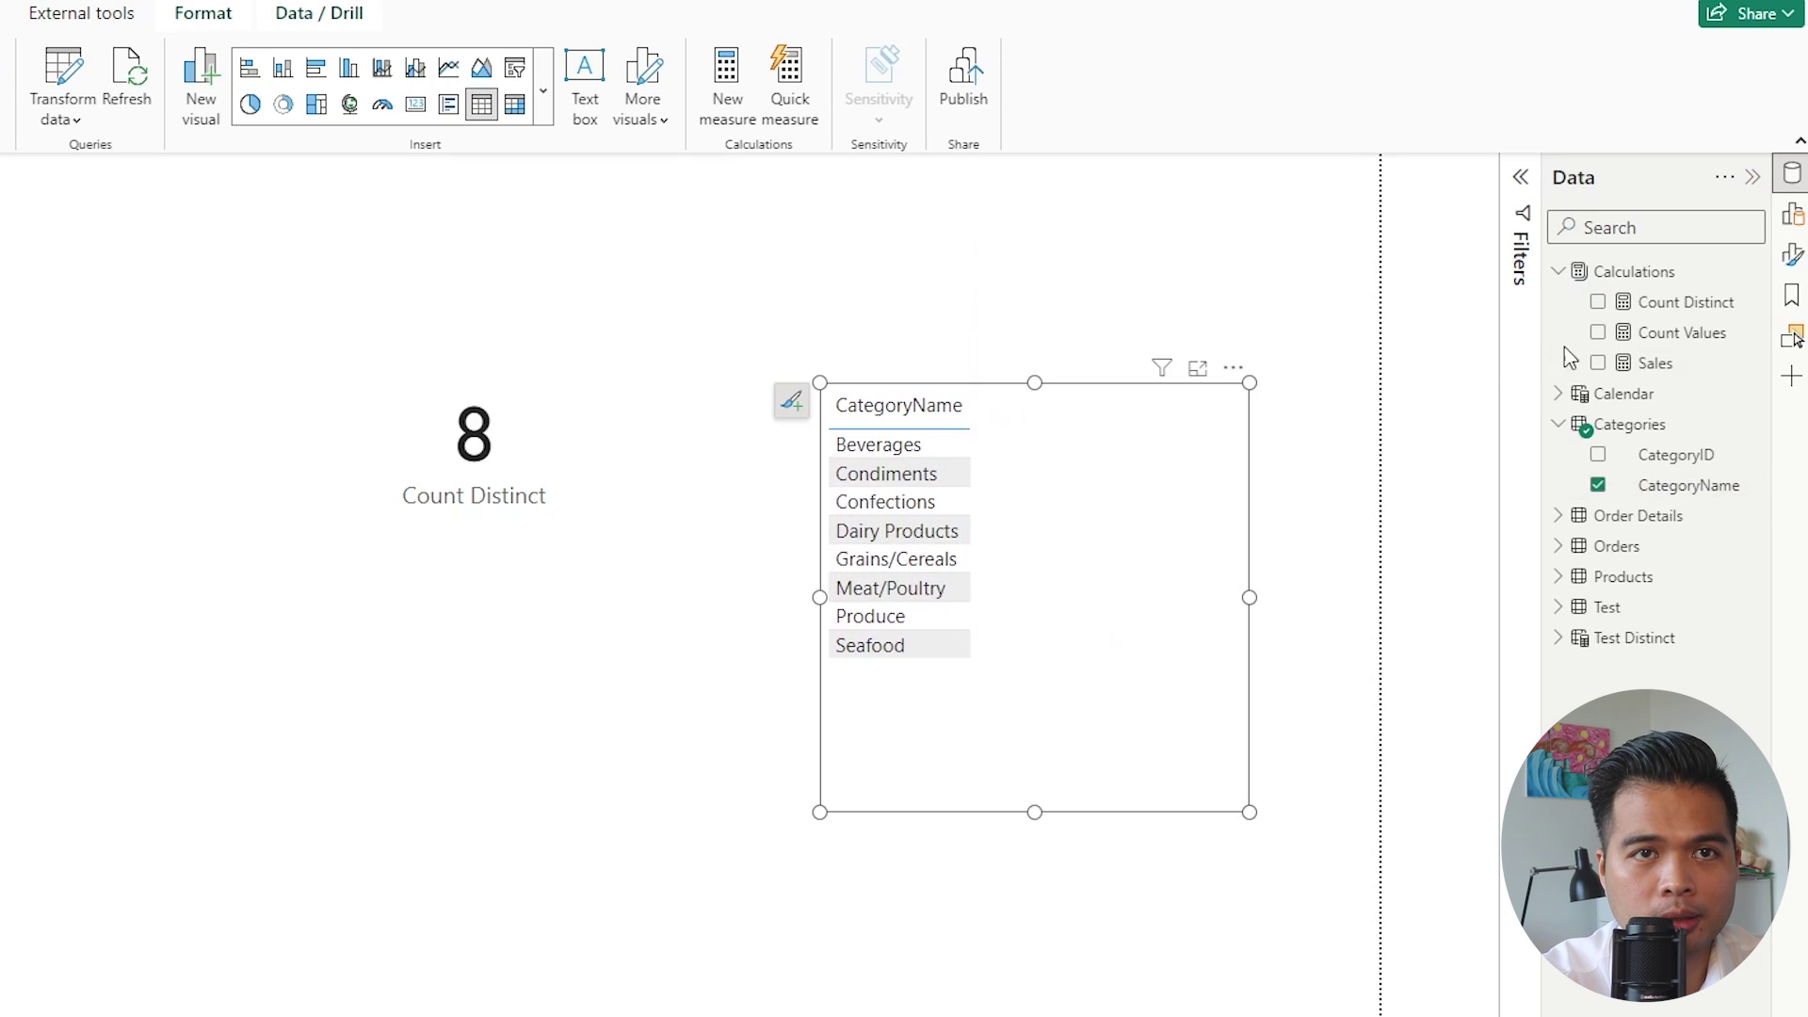
- Add the Count Distinct and Count Values measures to the CategoryName table visual, and widen and reposition the visual
{"action": "left_click", "coordinate": [1598, 303]}
{"action": "left_click", "coordinate": [1598, 333]}
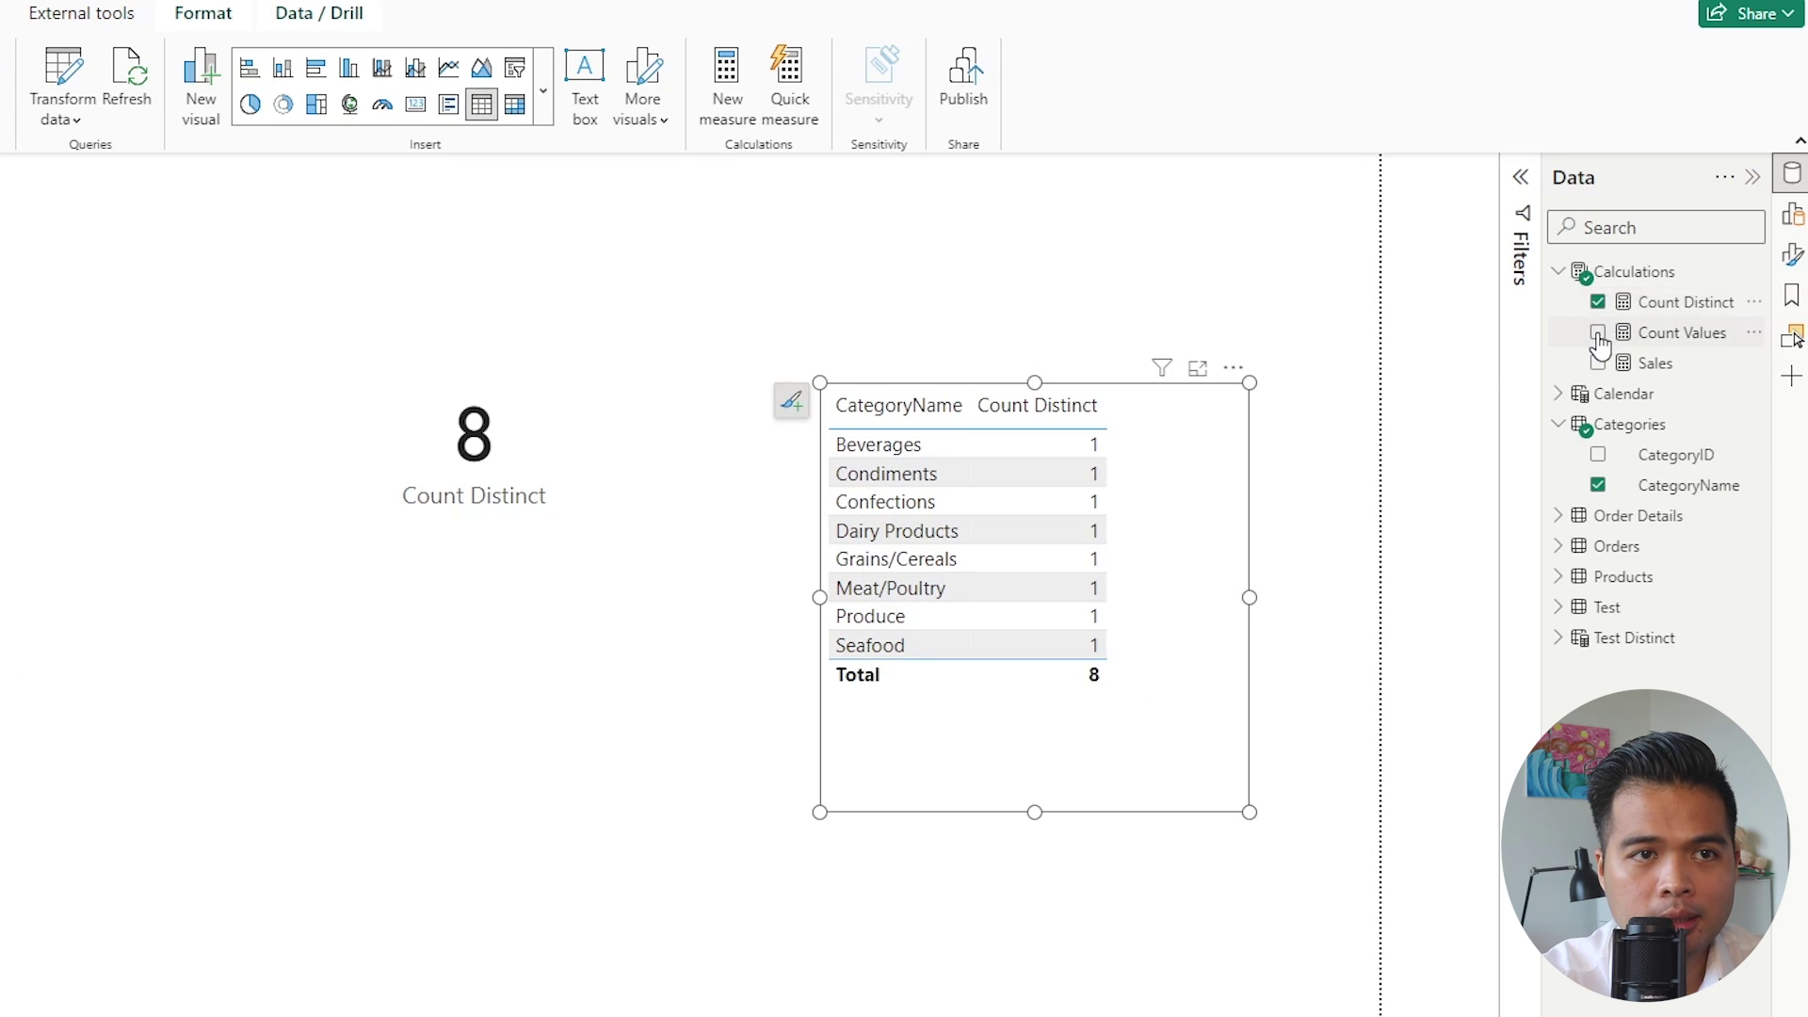
{"action": "left_click_drag", "start_coordinate": [817, 810], "coordinate": [809, 812]}
{"action": "left_click_drag", "start_coordinate": [925, 810], "coordinate": [1001, 815]}
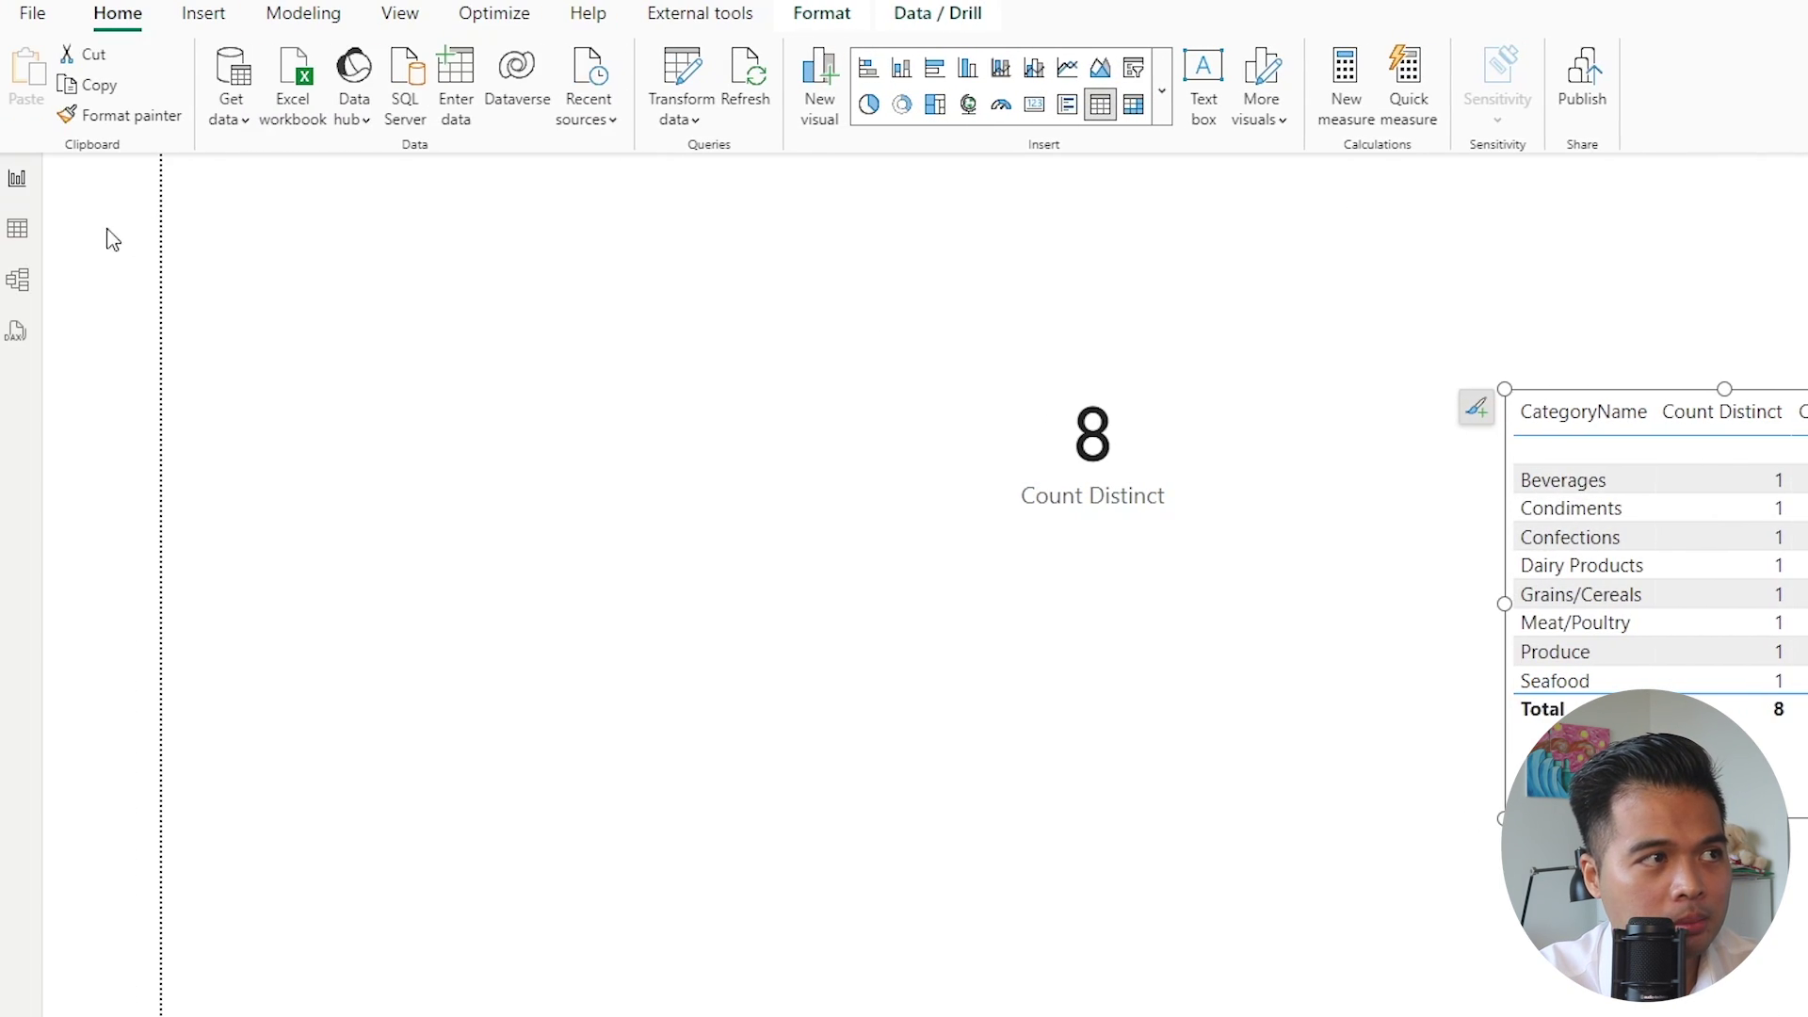
- Examine the category rows in the Categories data table and return to the report
{"action": "left_click", "coordinate": [17, 229]}
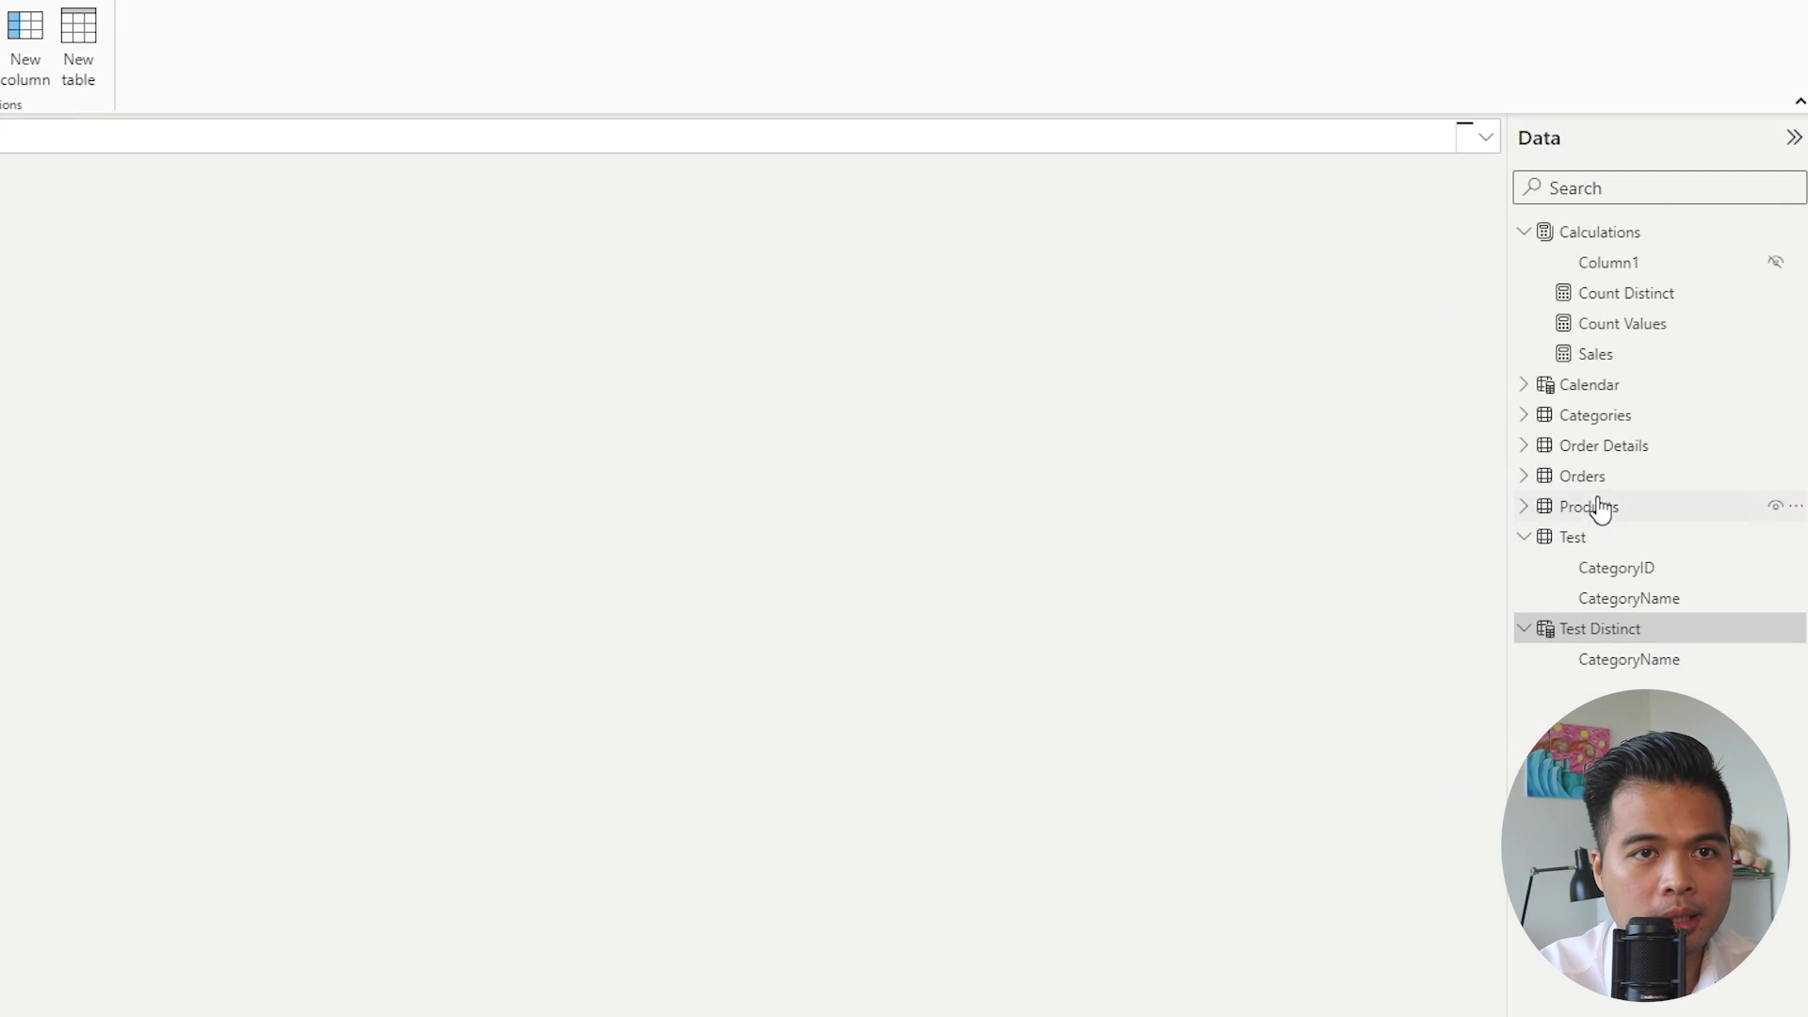
{"action": "left_click", "coordinate": [1601, 420]}
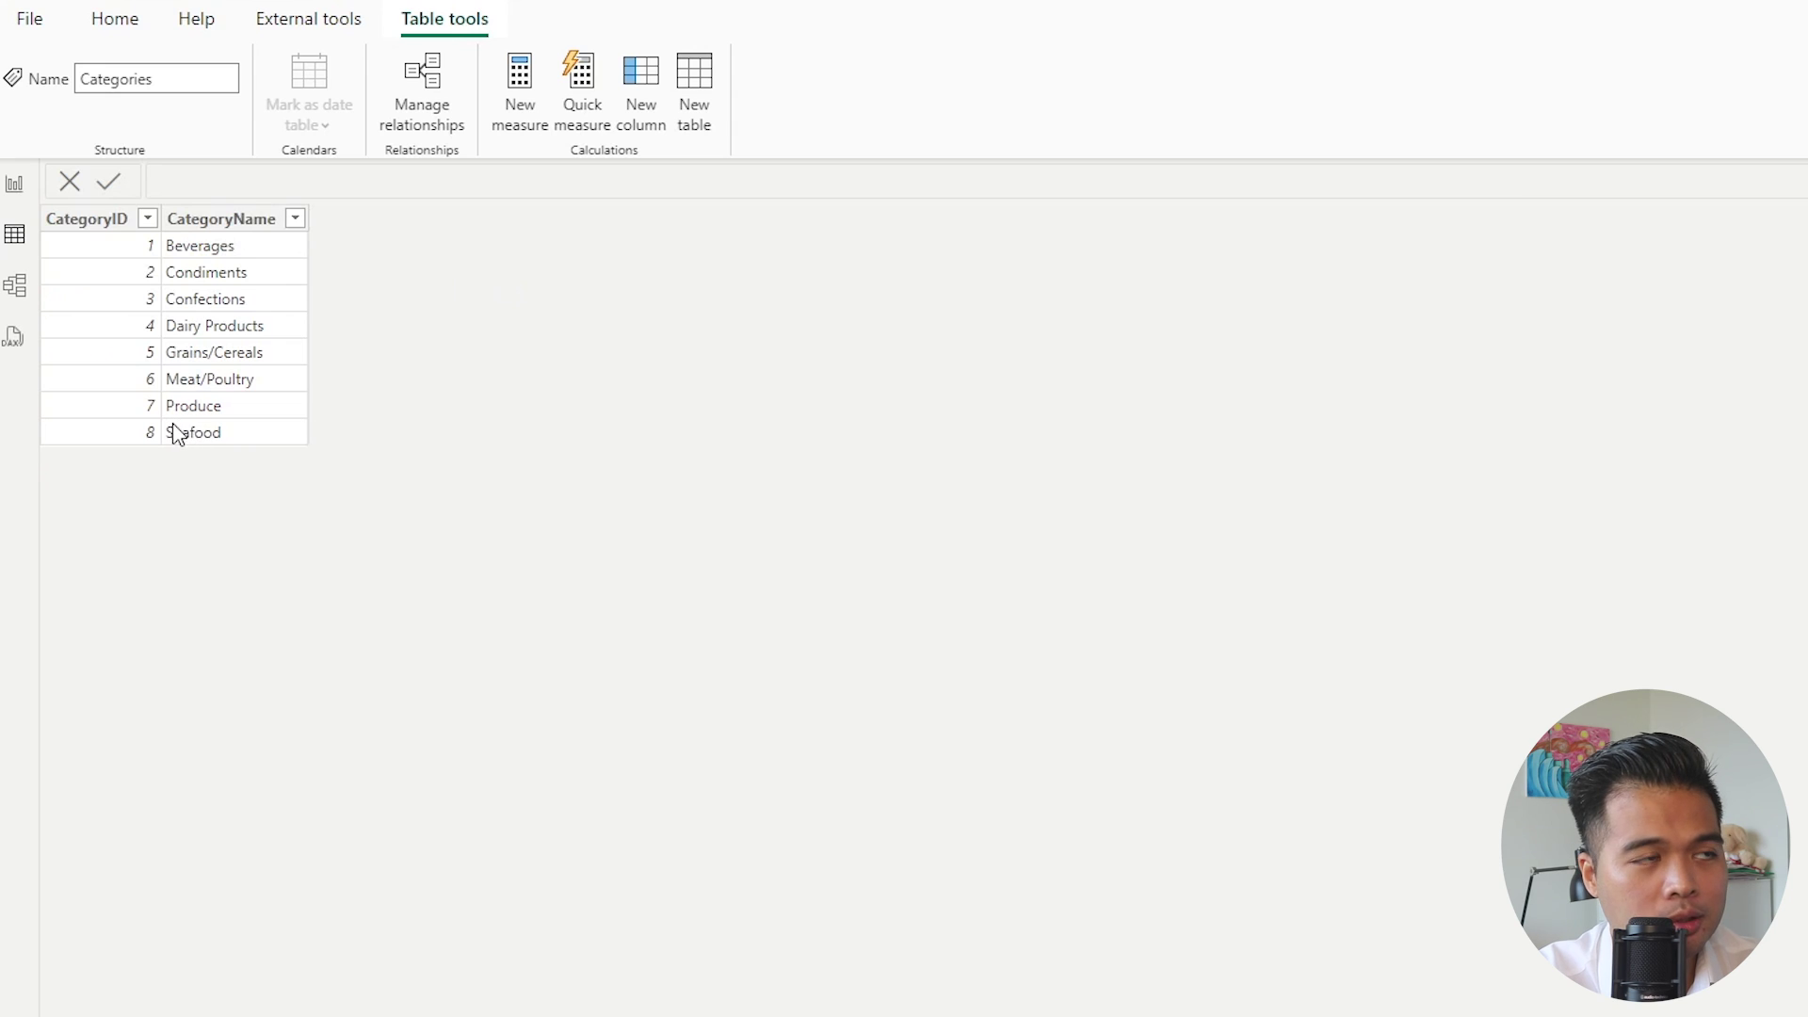
{"action": "left_click", "coordinate": [24, 198]}
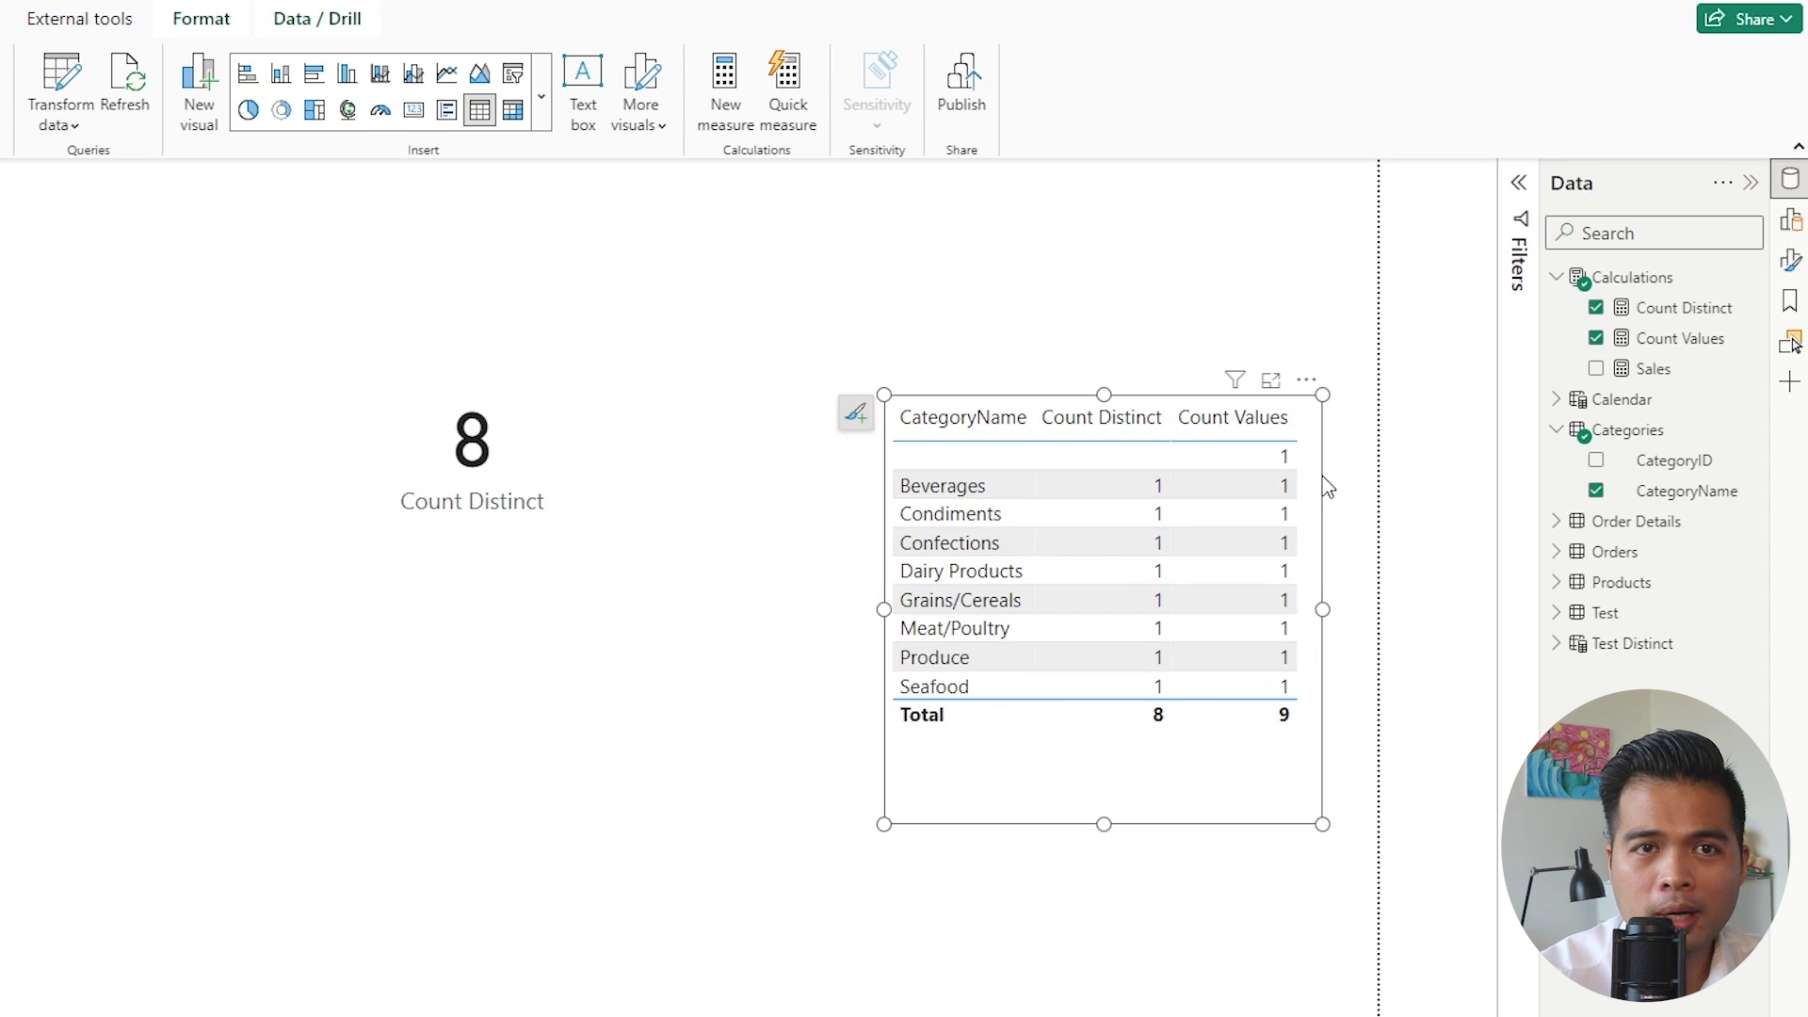
- Switch to the browser and read the VALUES function documentation, including its description, remarks and related functions
{"action": "key", "text": "alt+Tab"}
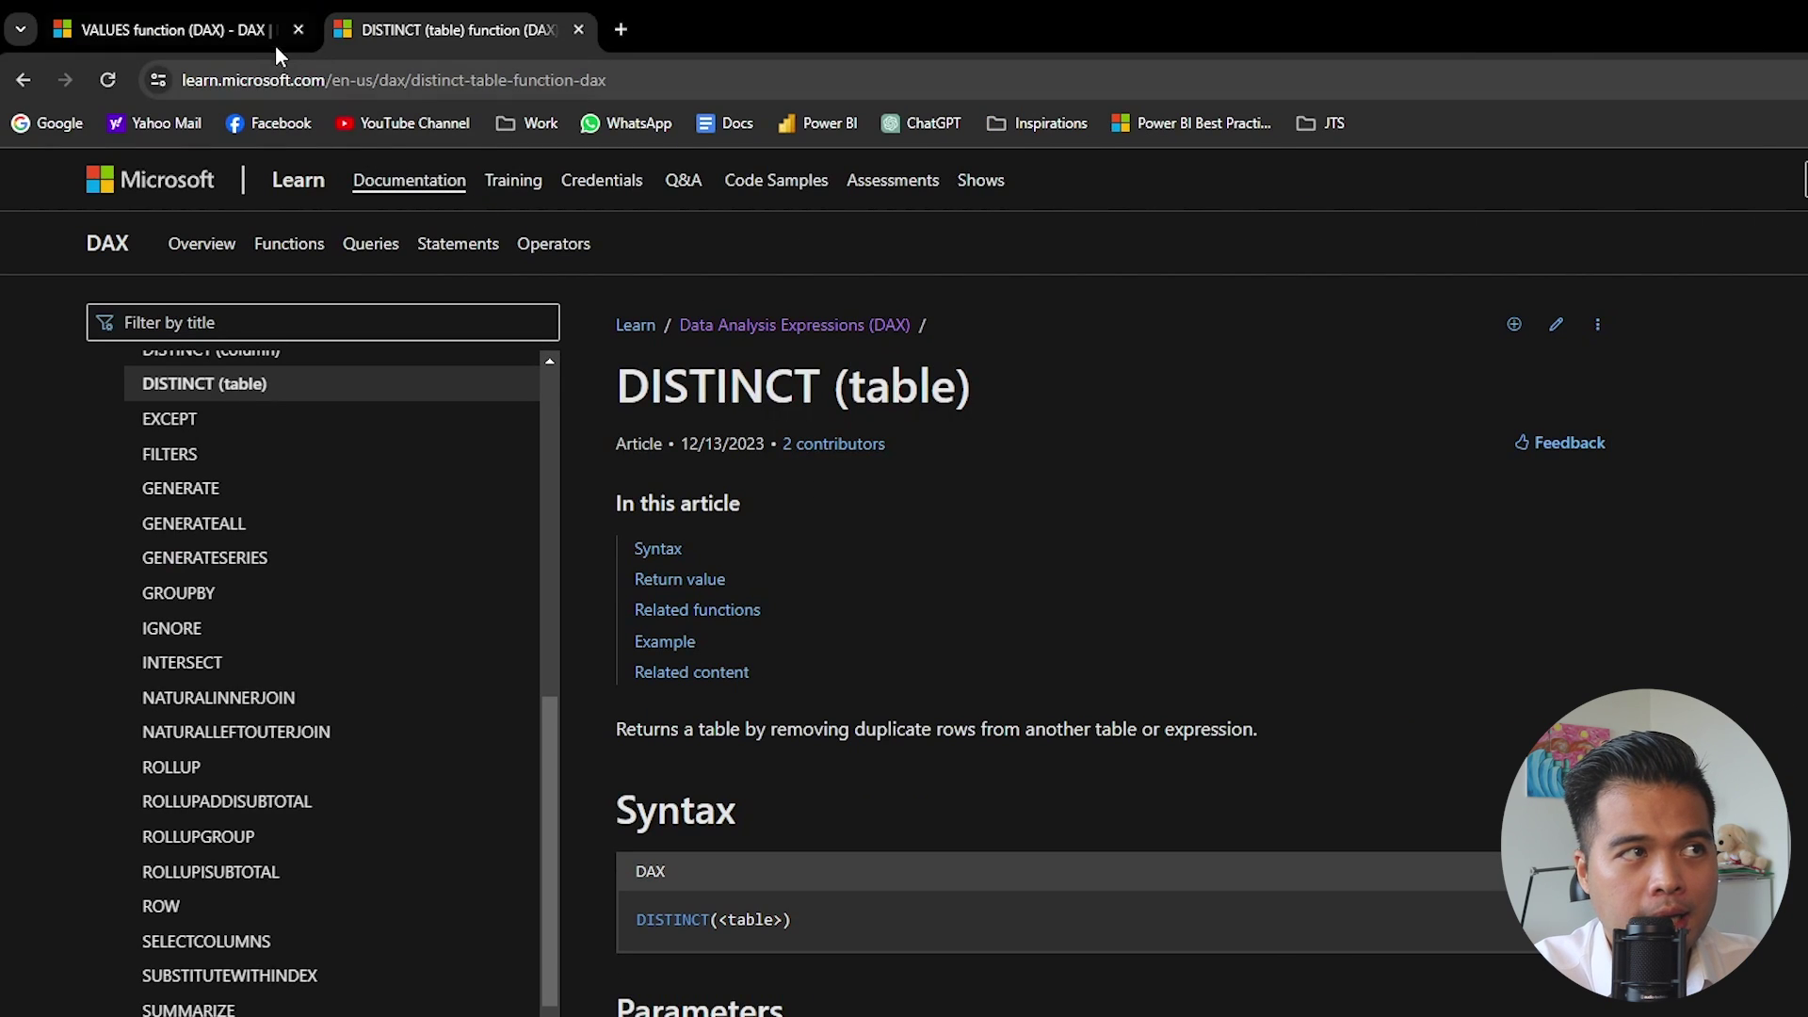
{"action": "left_click", "coordinate": [250, 30]}
{"action": "scroll", "coordinate": [1149, 507], "scroll_direction": "down", "scroll_amount": 8}
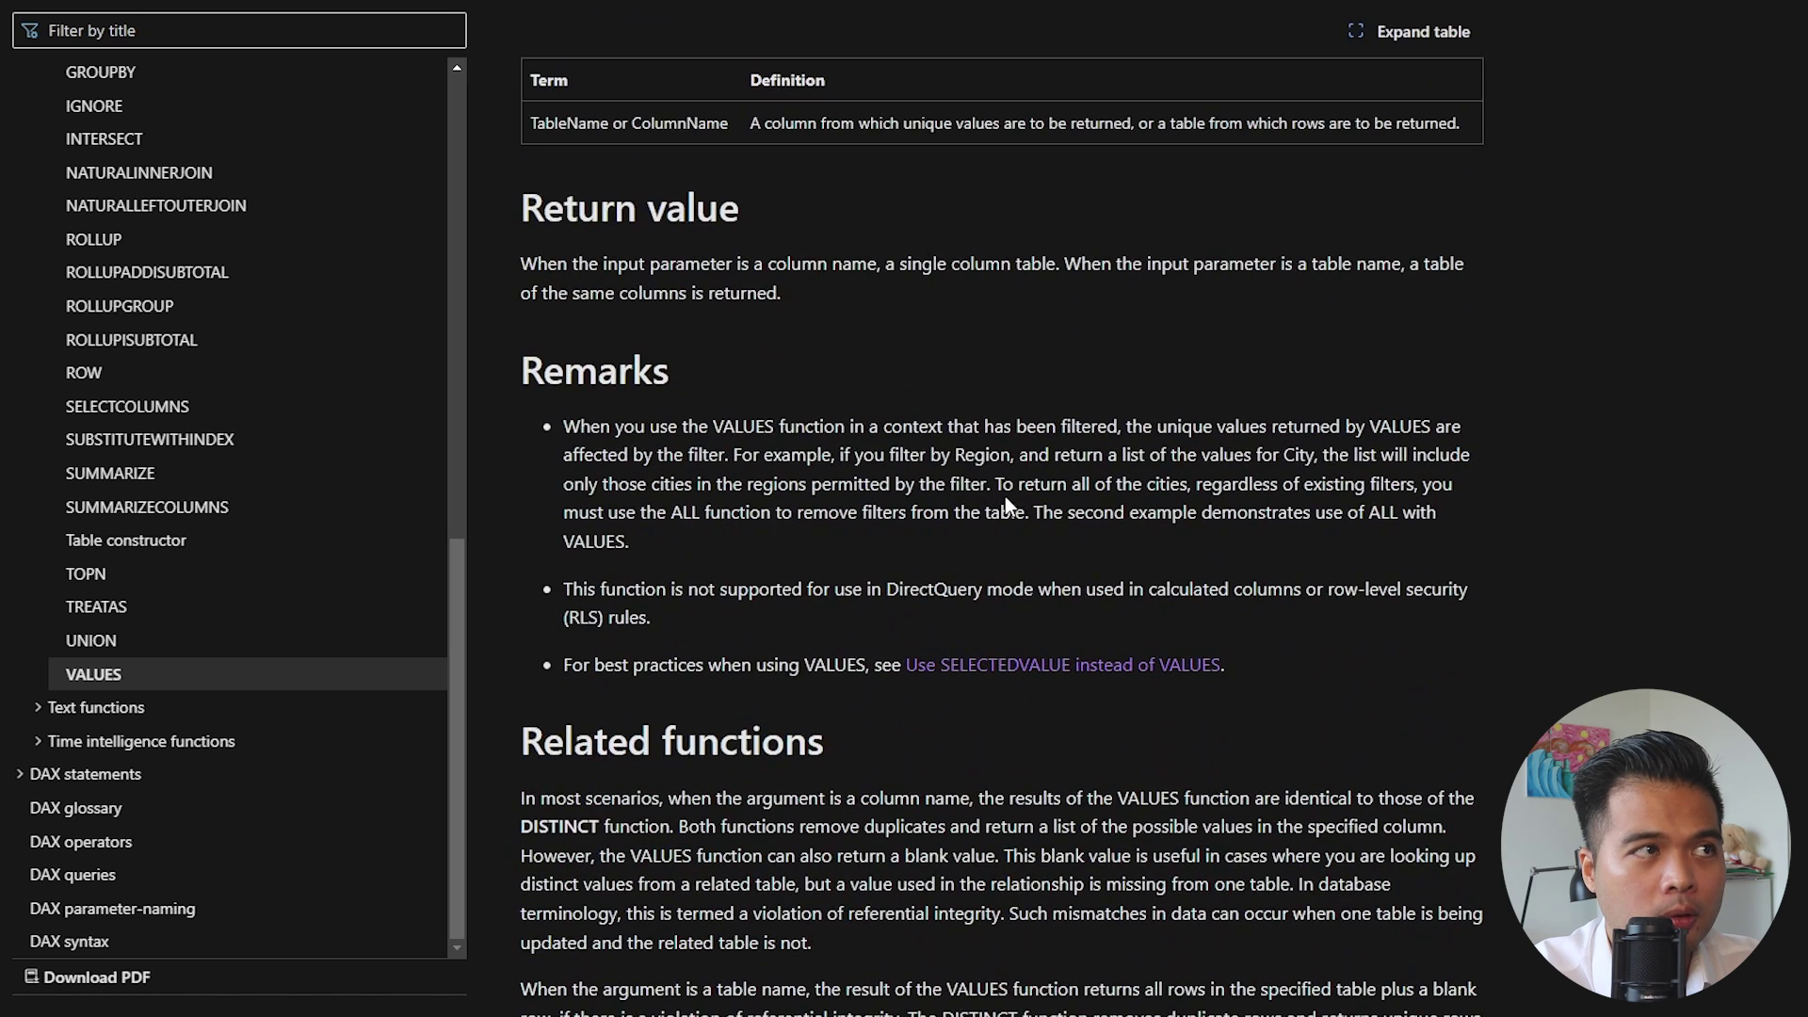
{"action": "scroll", "coordinate": [1123, 524], "scroll_direction": "up", "scroll_amount": 8}
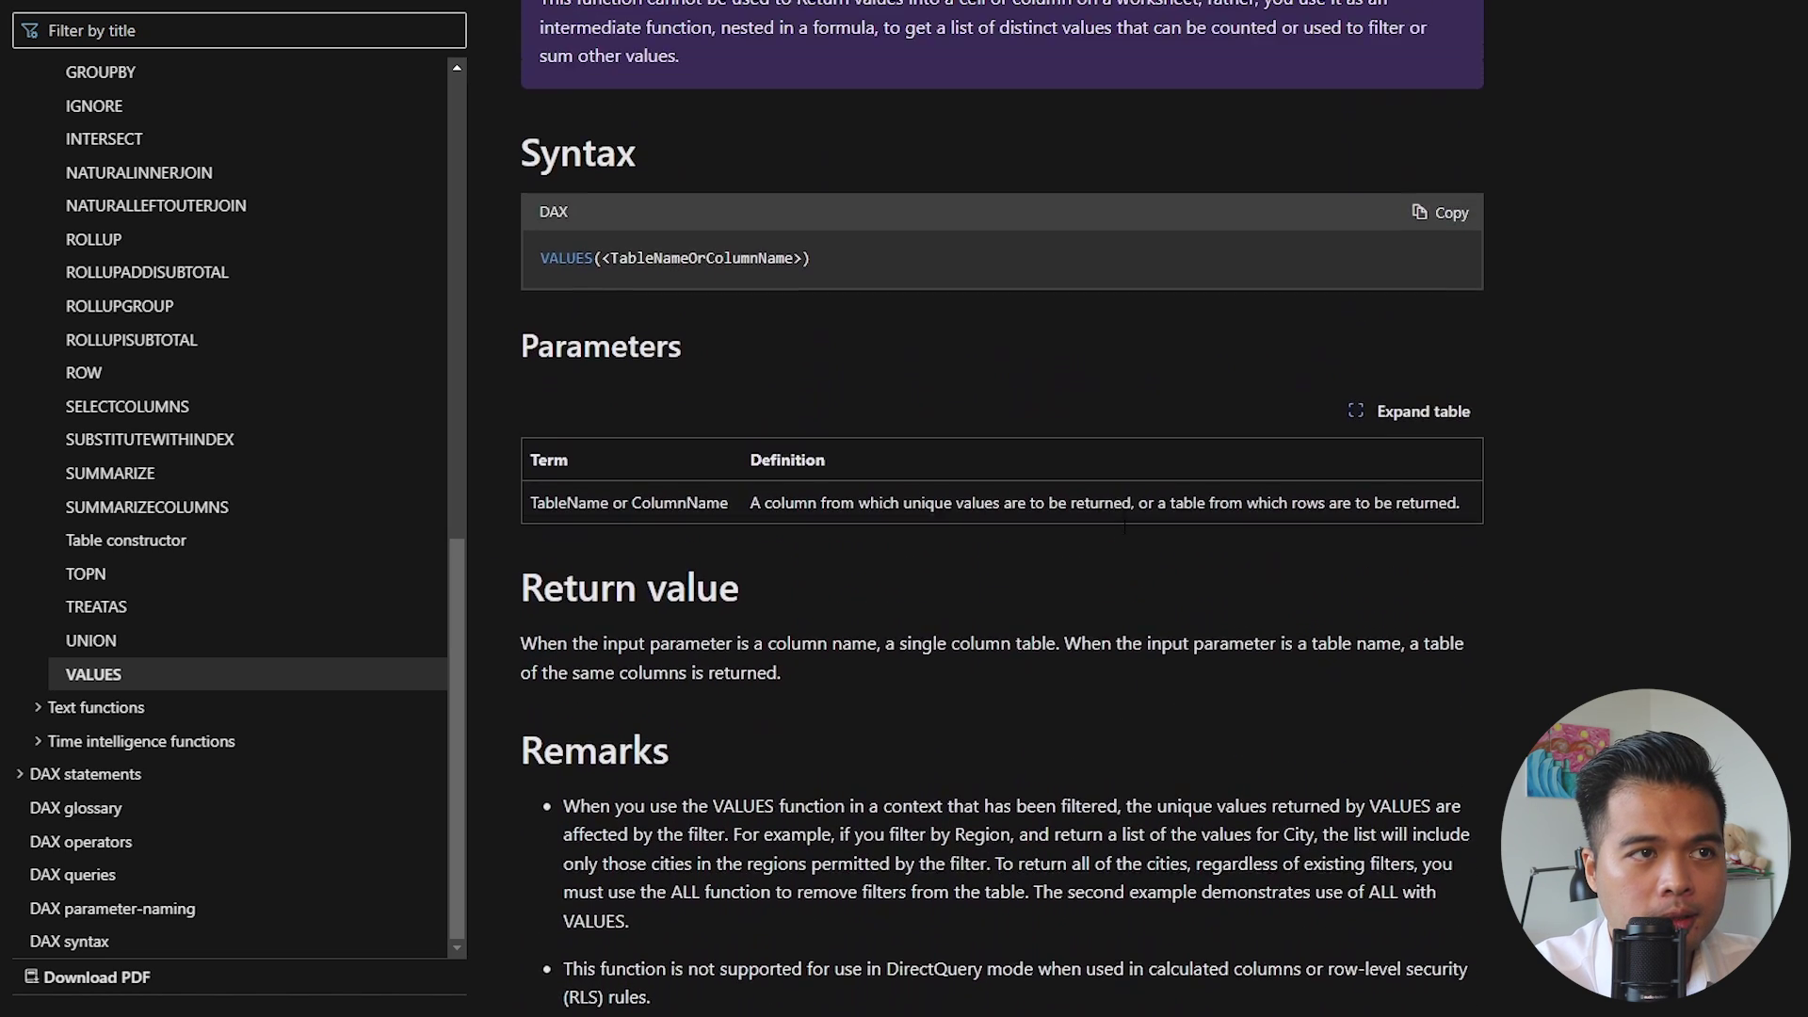
{"action": "scroll", "coordinate": [1128, 535], "scroll_direction": "up", "scroll_amount": 2}
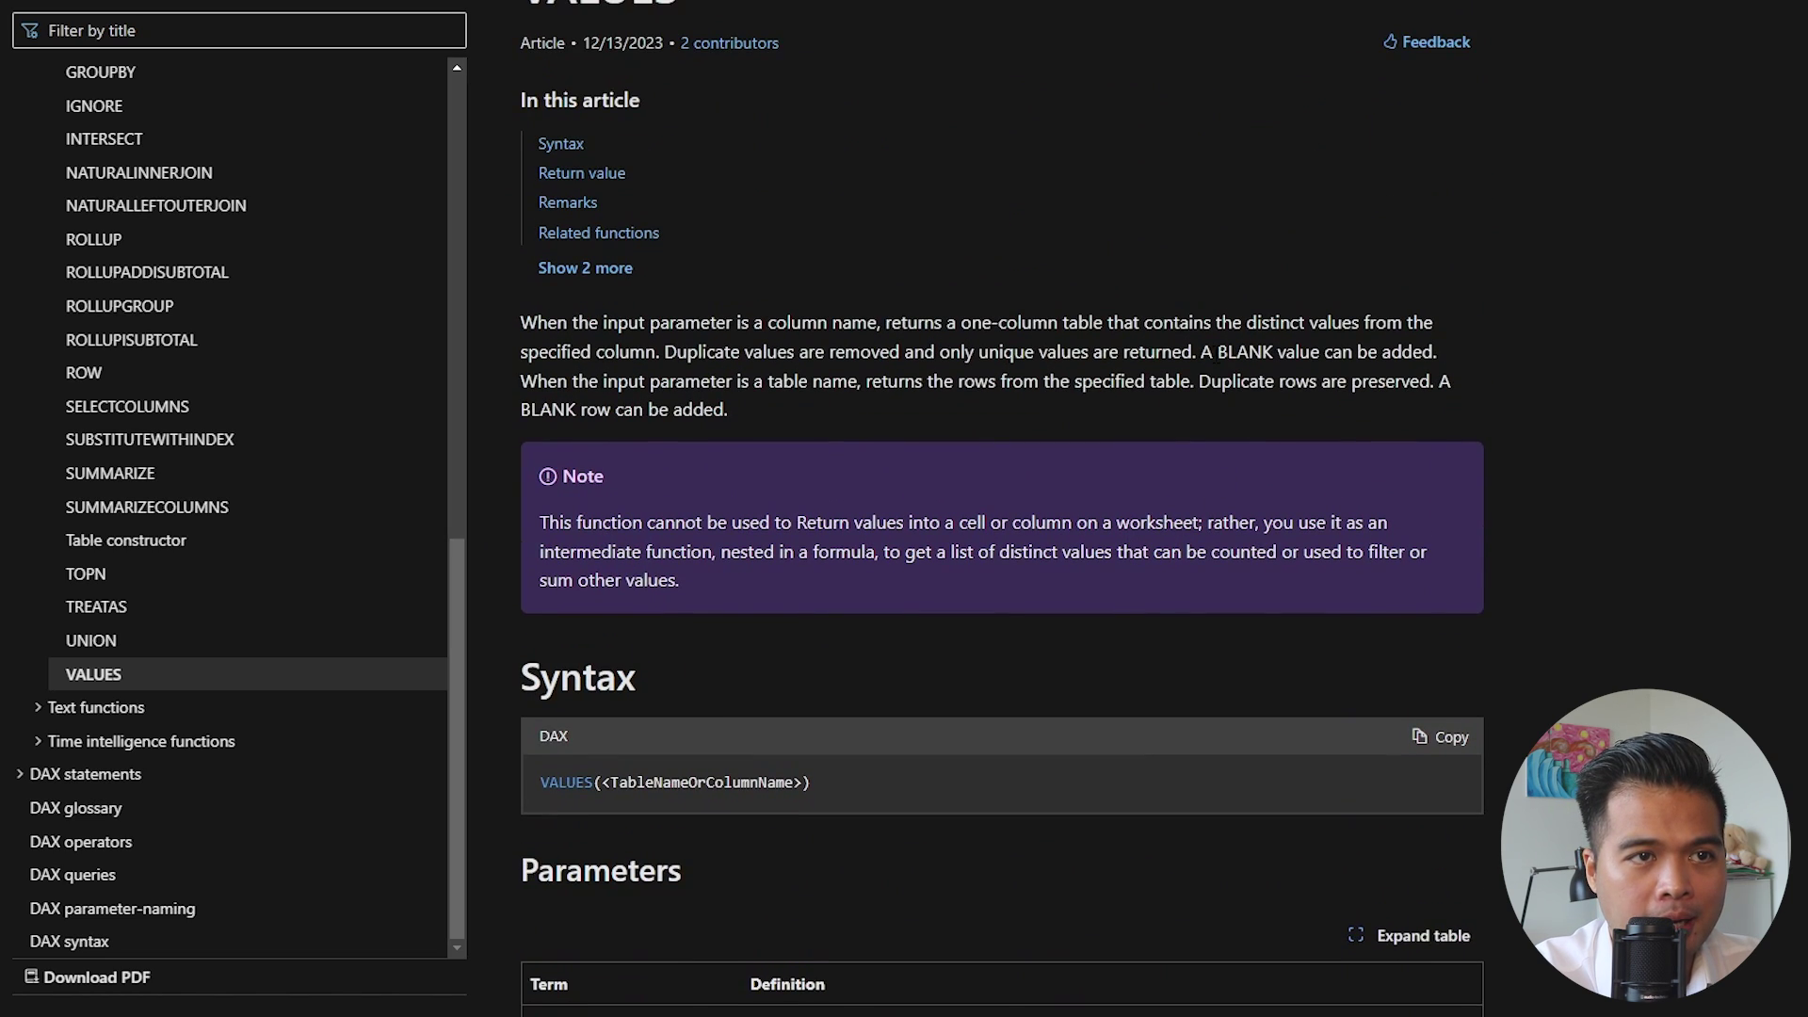
{"action": "scroll", "coordinate": [1206, 351], "scroll_direction": "down", "scroll_amount": 10}
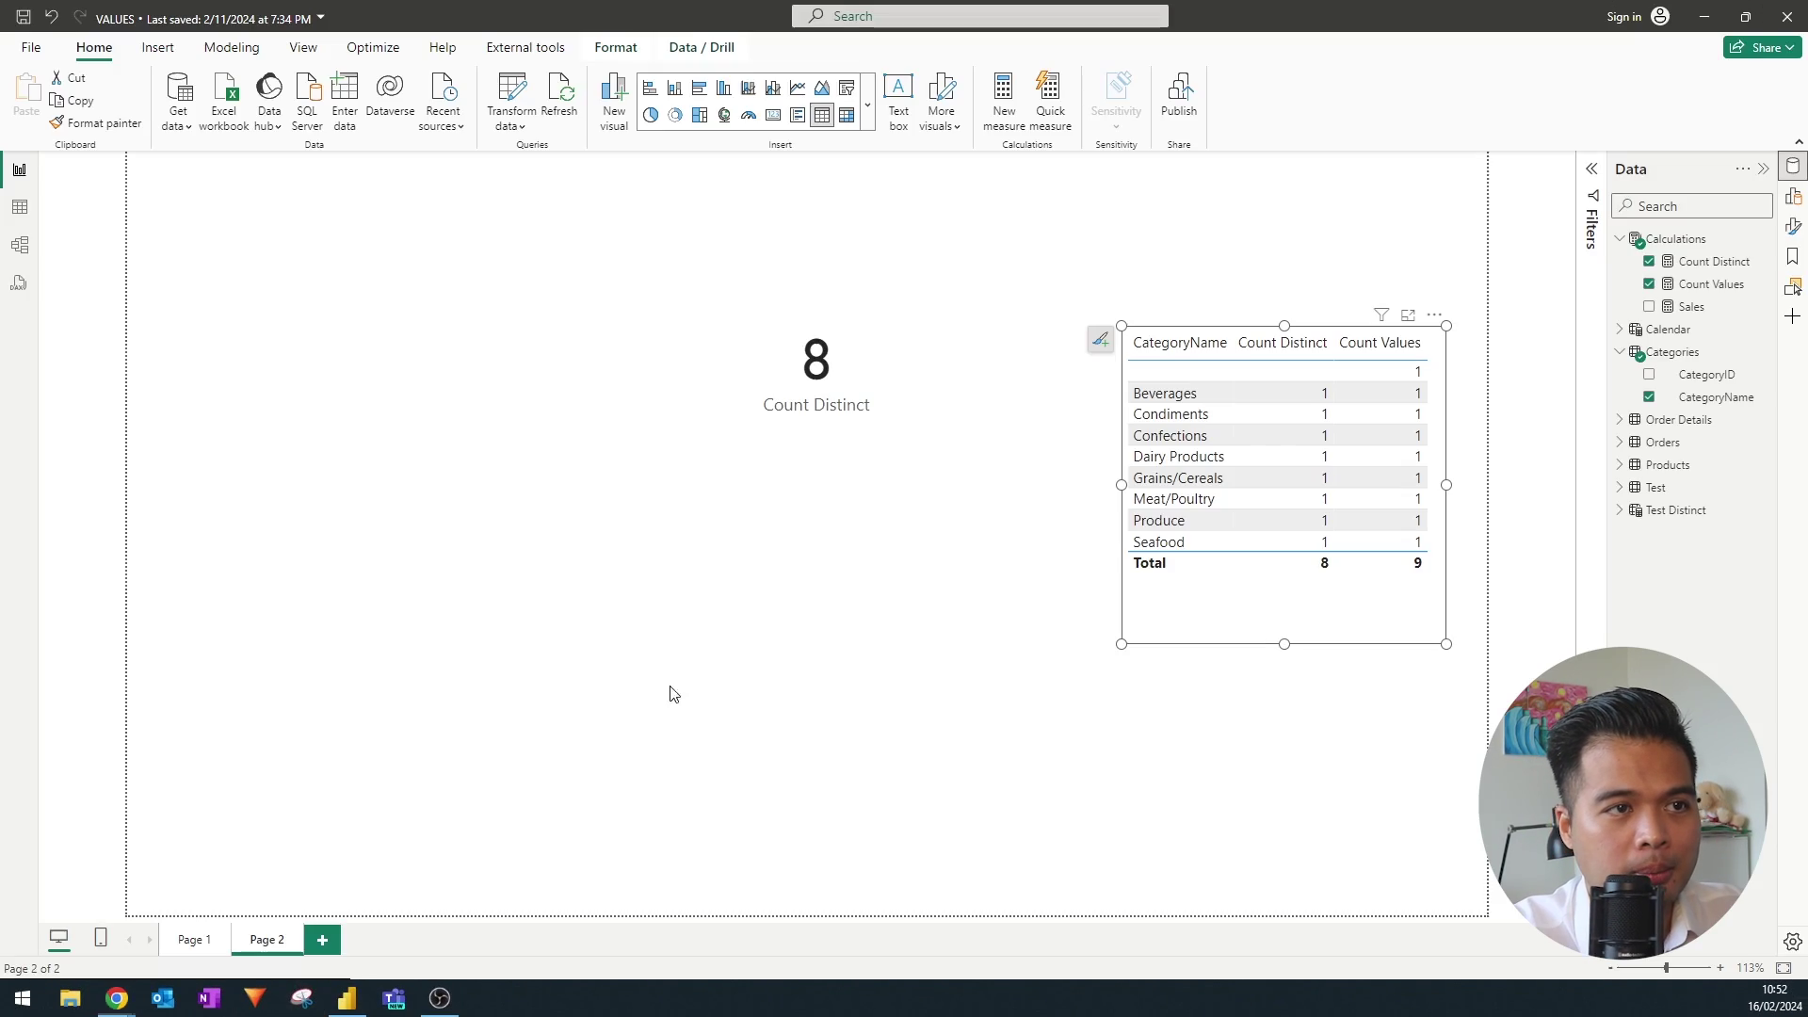
- In Power BI, compare the Test table's CategoryID and CategoryName rows with those in Categories, and return to the report
{"action": "left_click", "coordinate": [21, 222]}
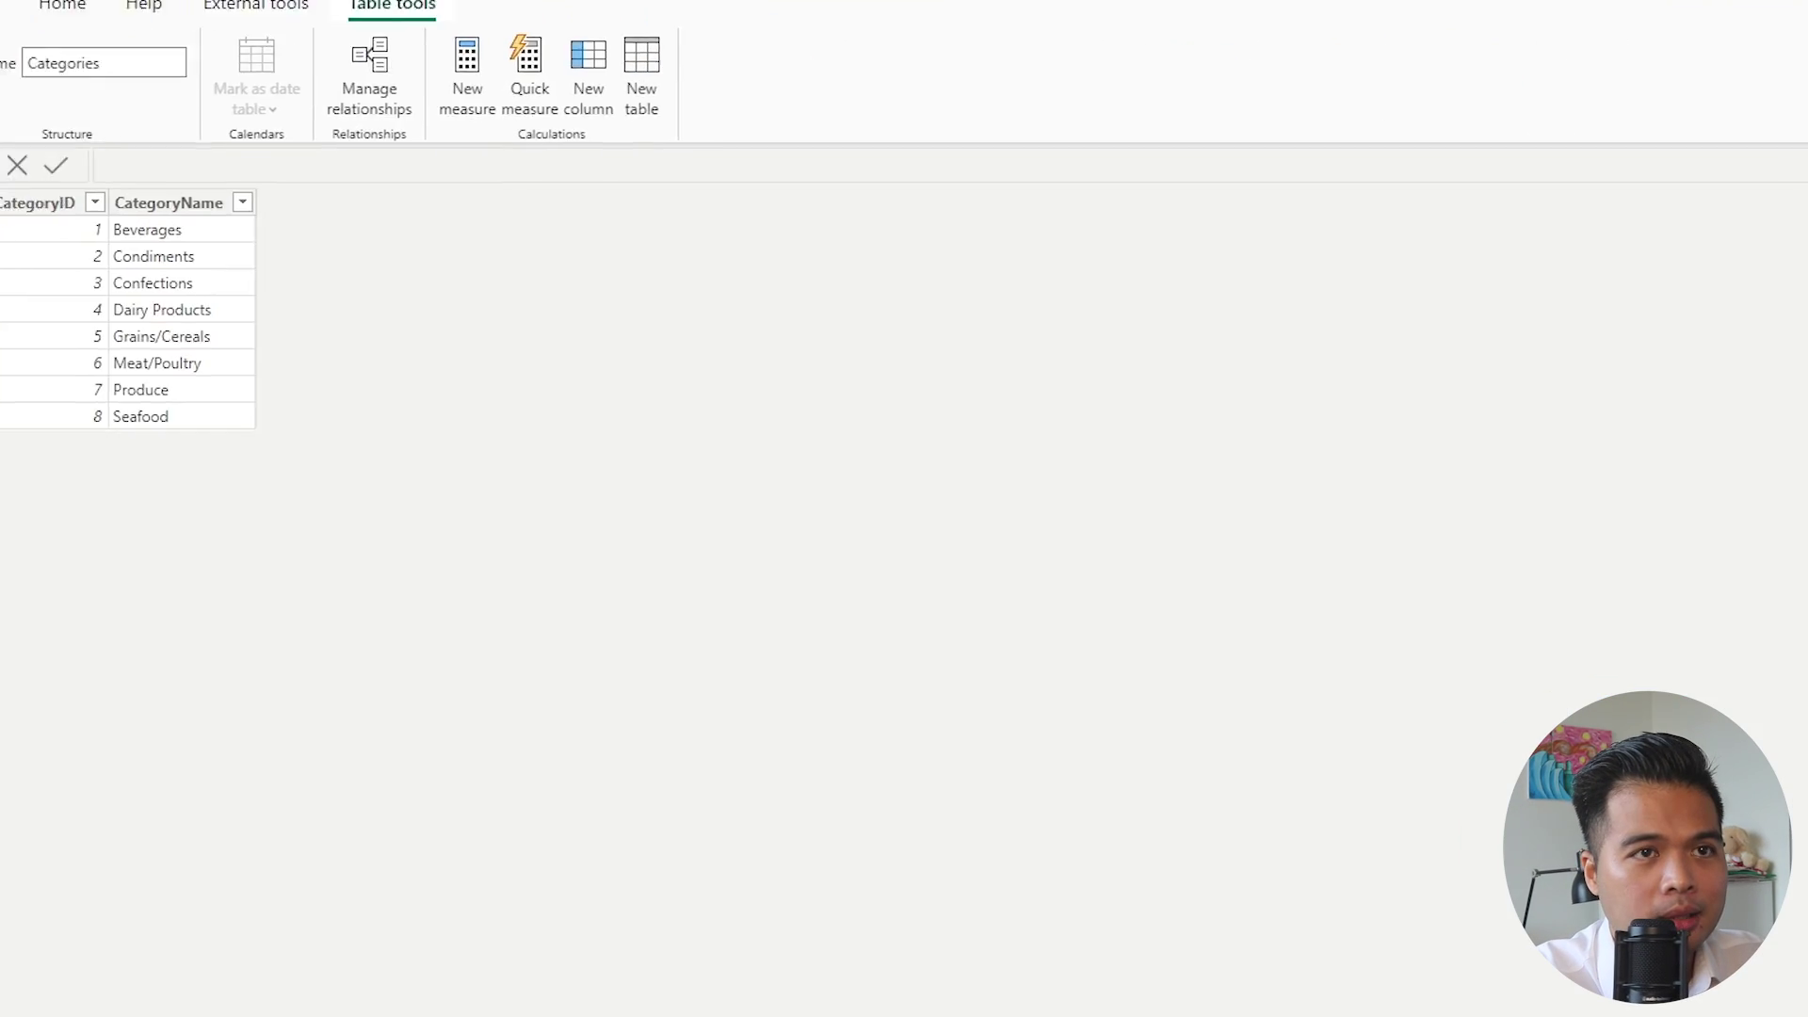
{"action": "left_click", "coordinate": [1570, 433]}
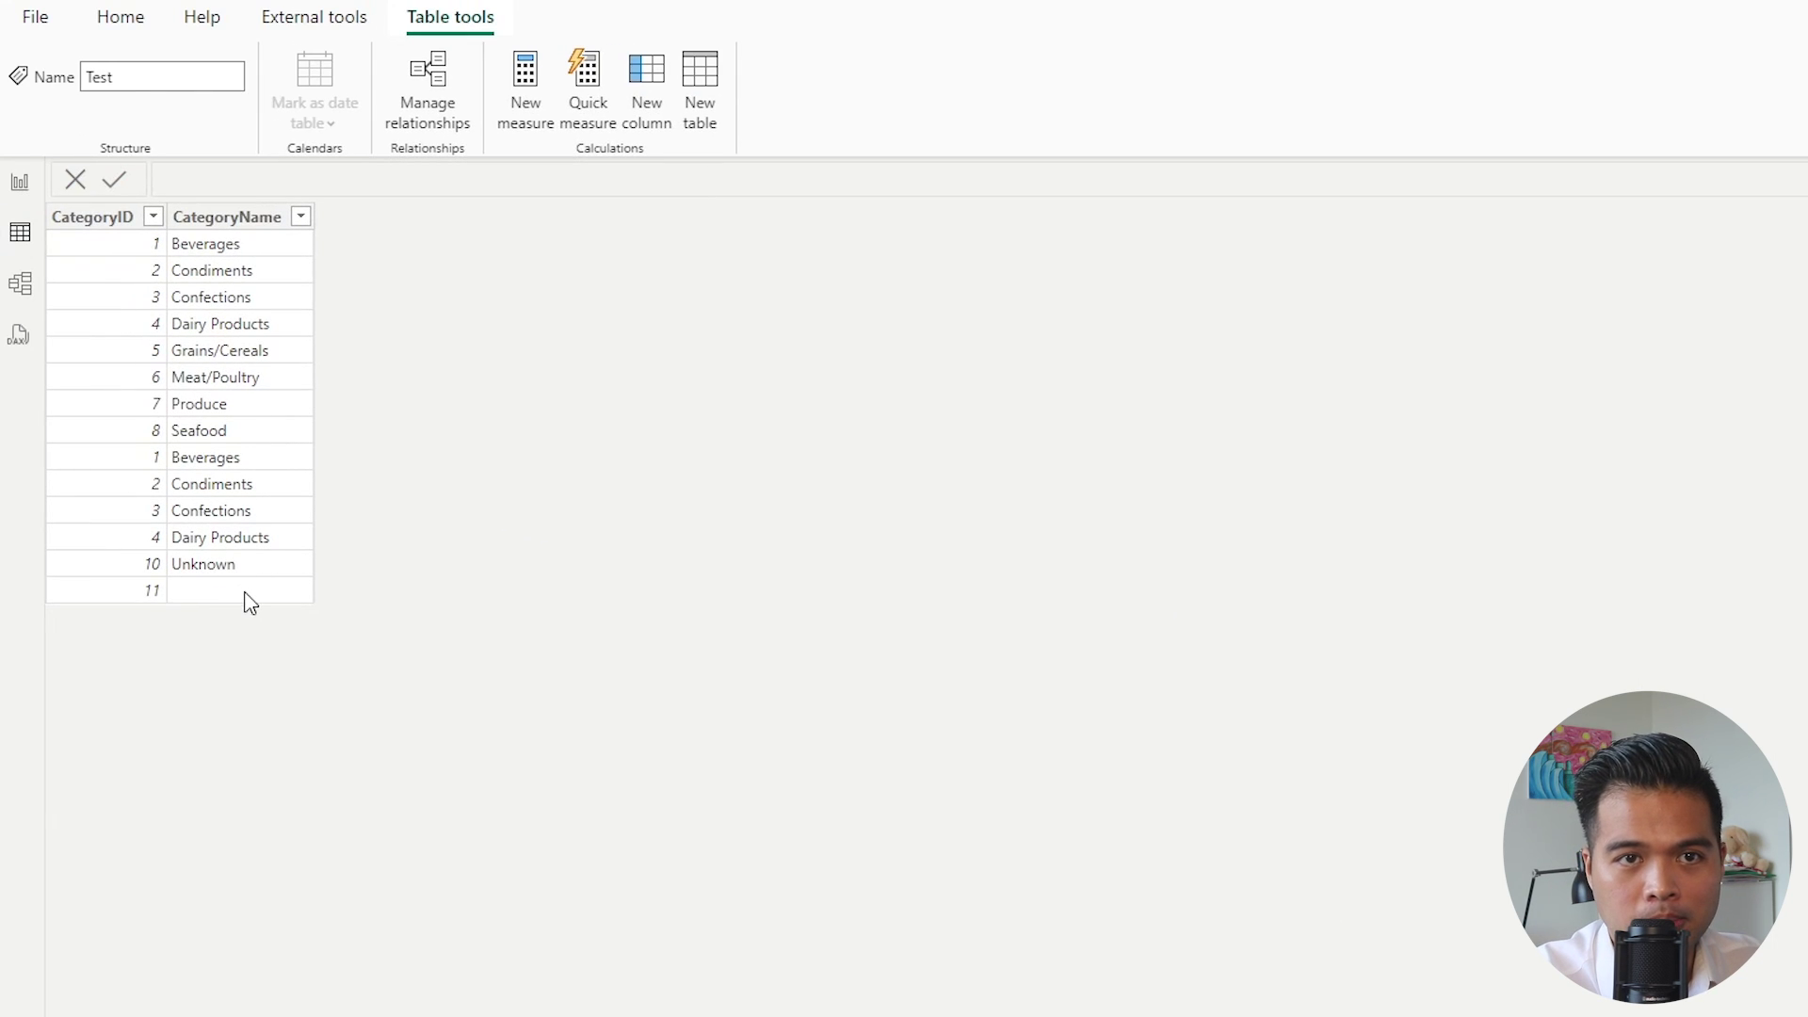
{"action": "left_click", "coordinate": [153, 584]}
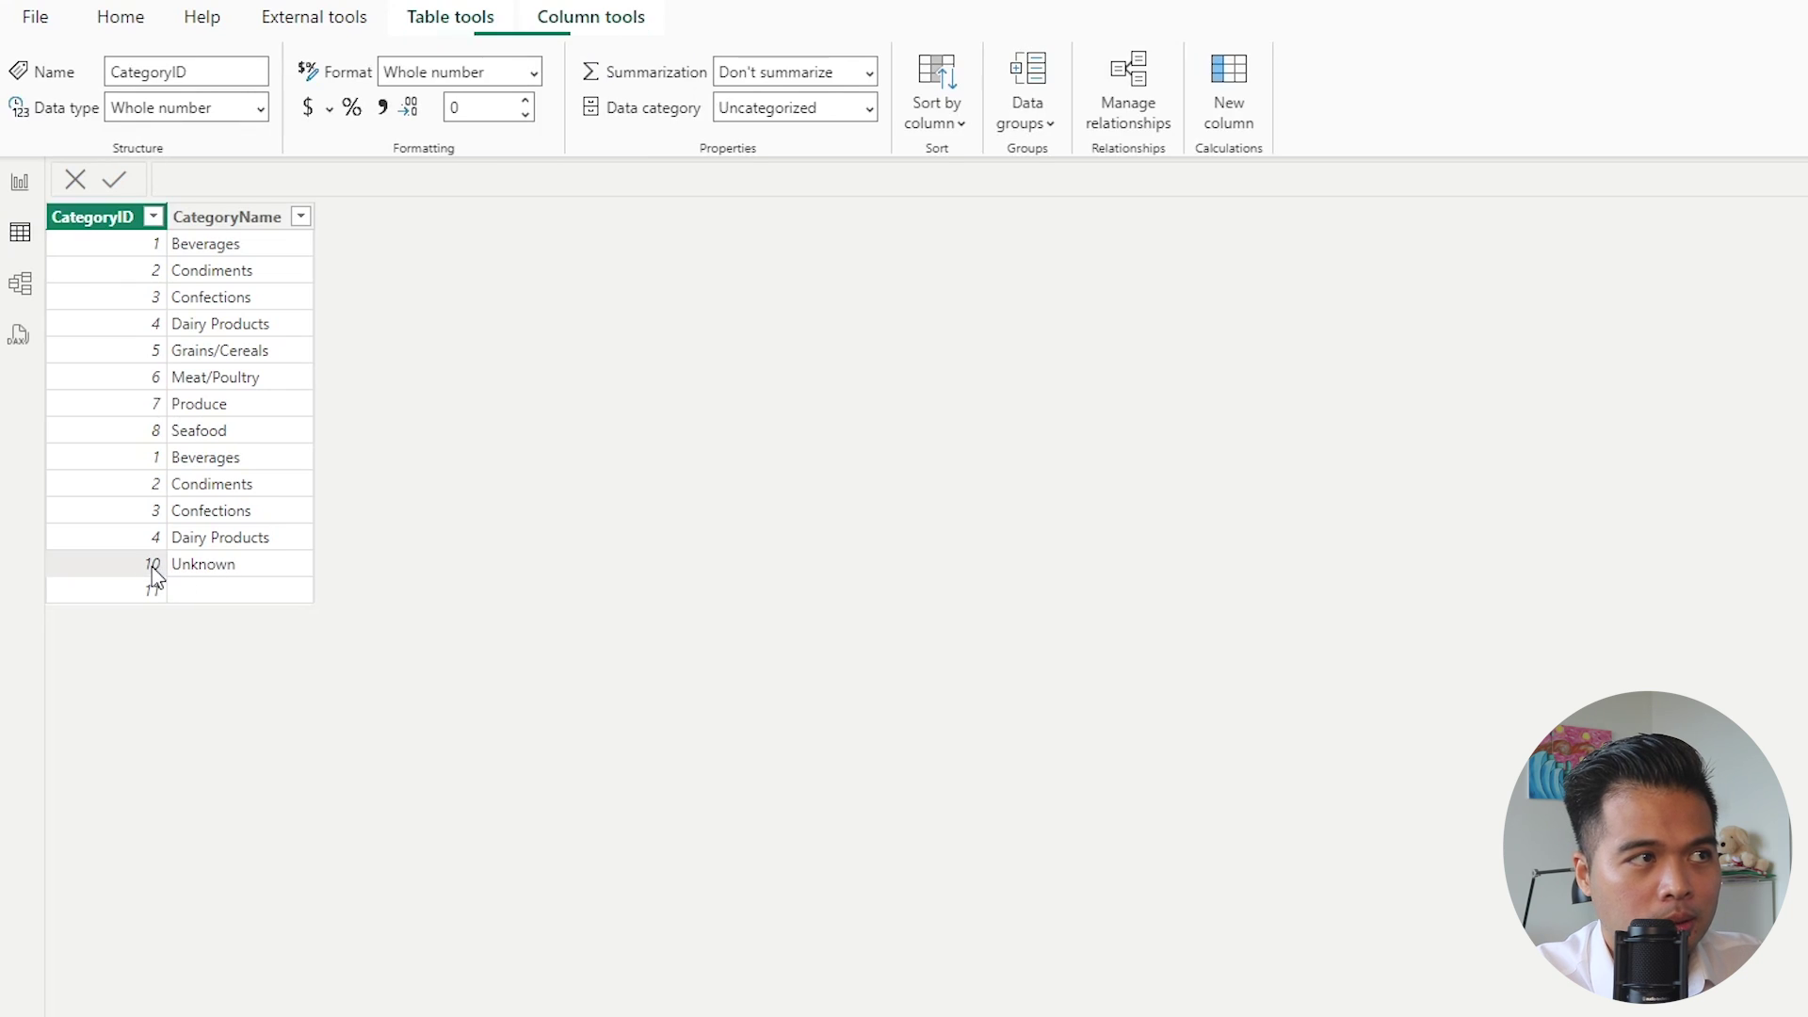
{"action": "left_click", "coordinate": [198, 573]}
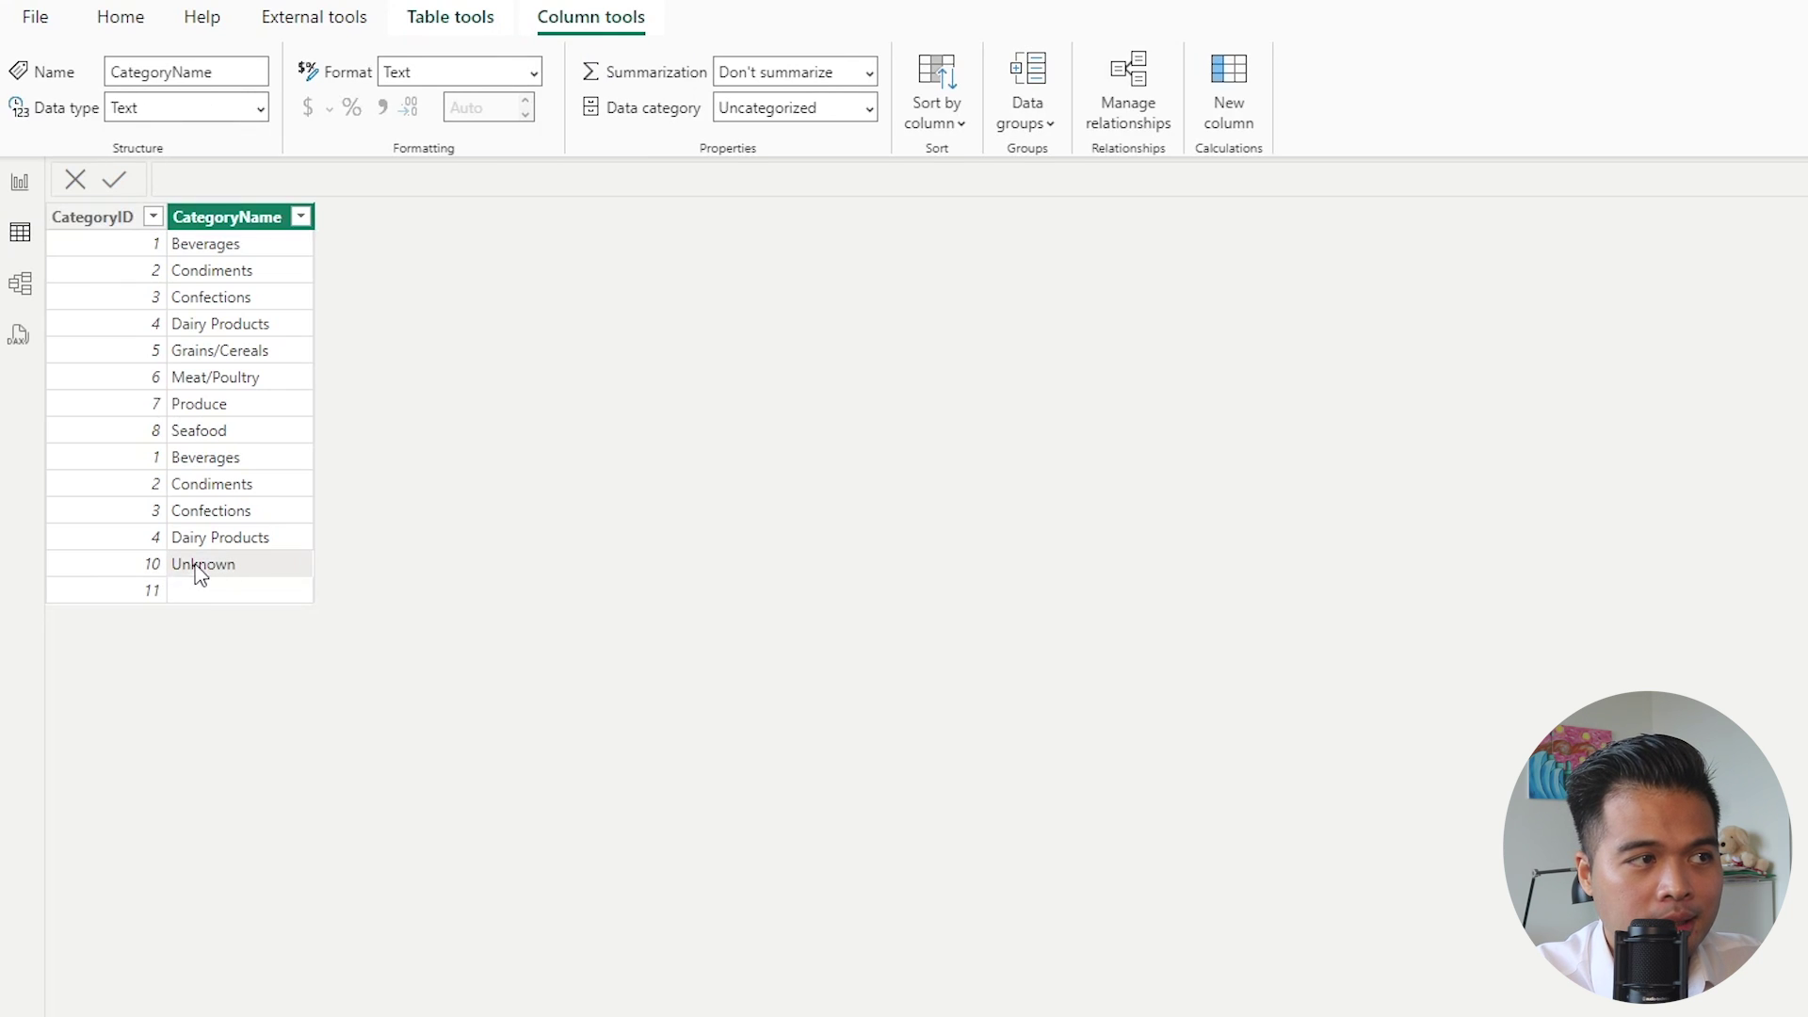
{"action": "left_click", "coordinate": [150, 591]}
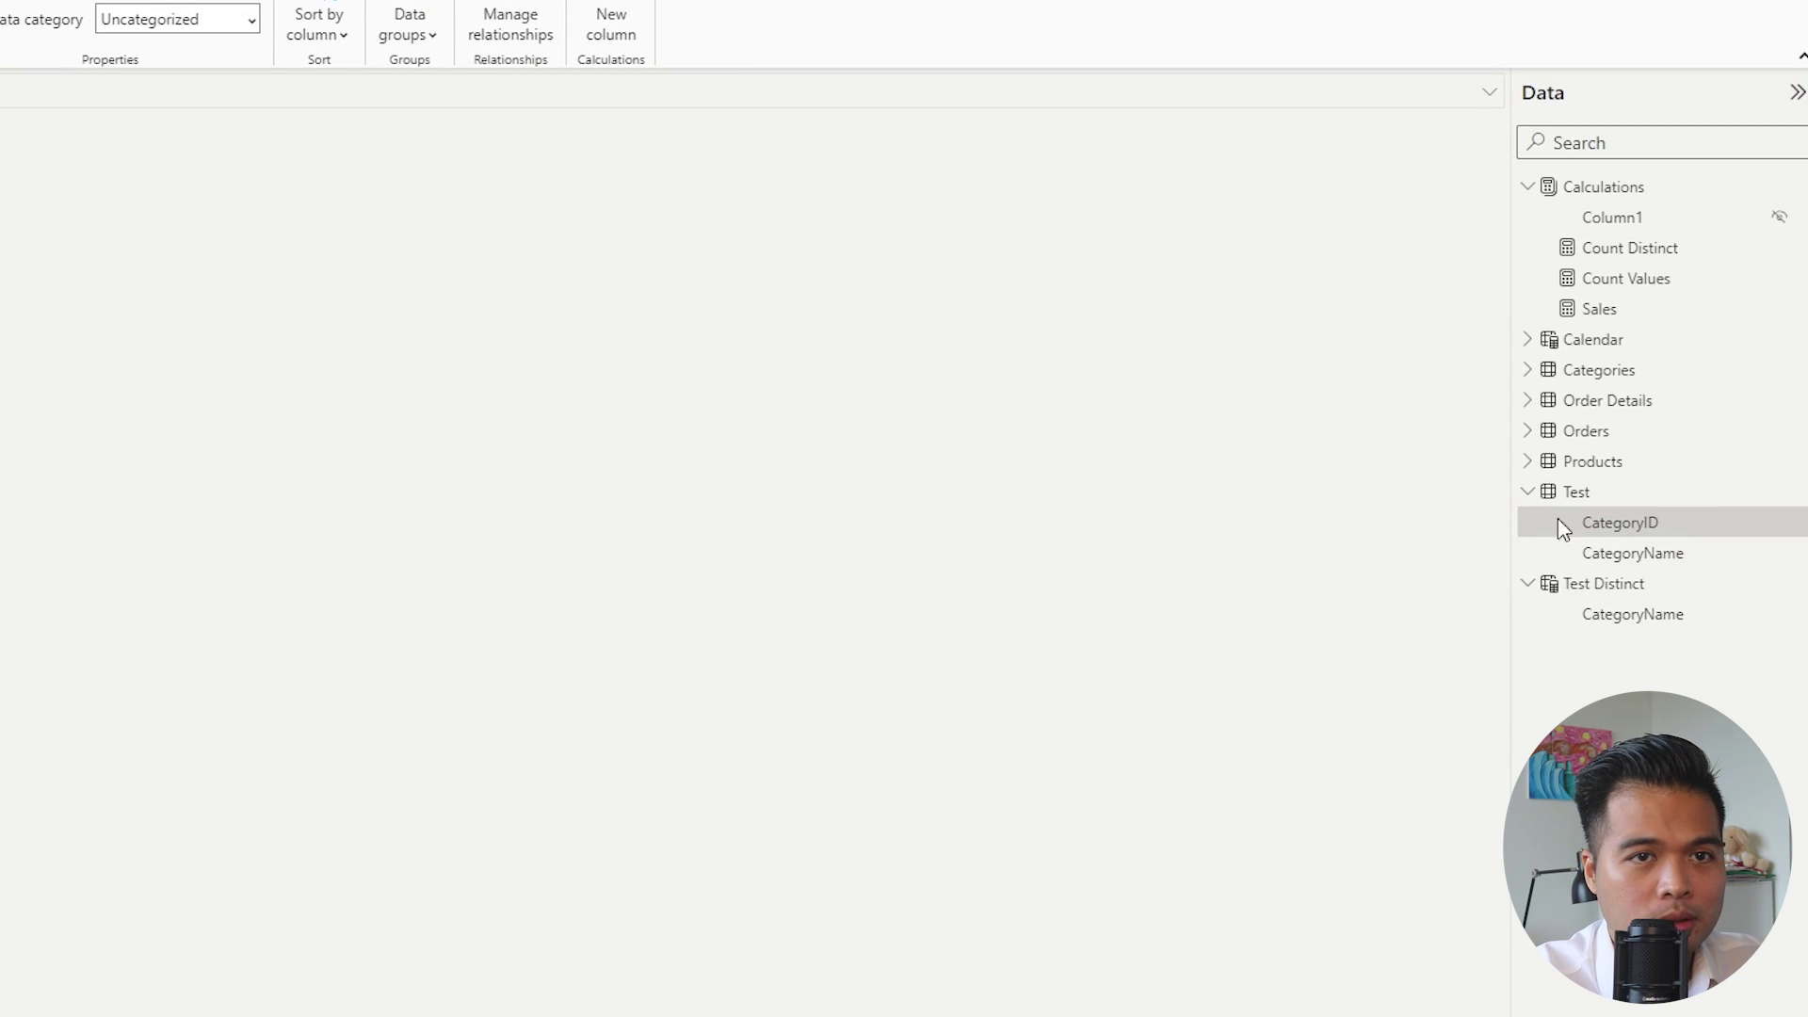
{"action": "left_click", "coordinate": [1615, 377]}
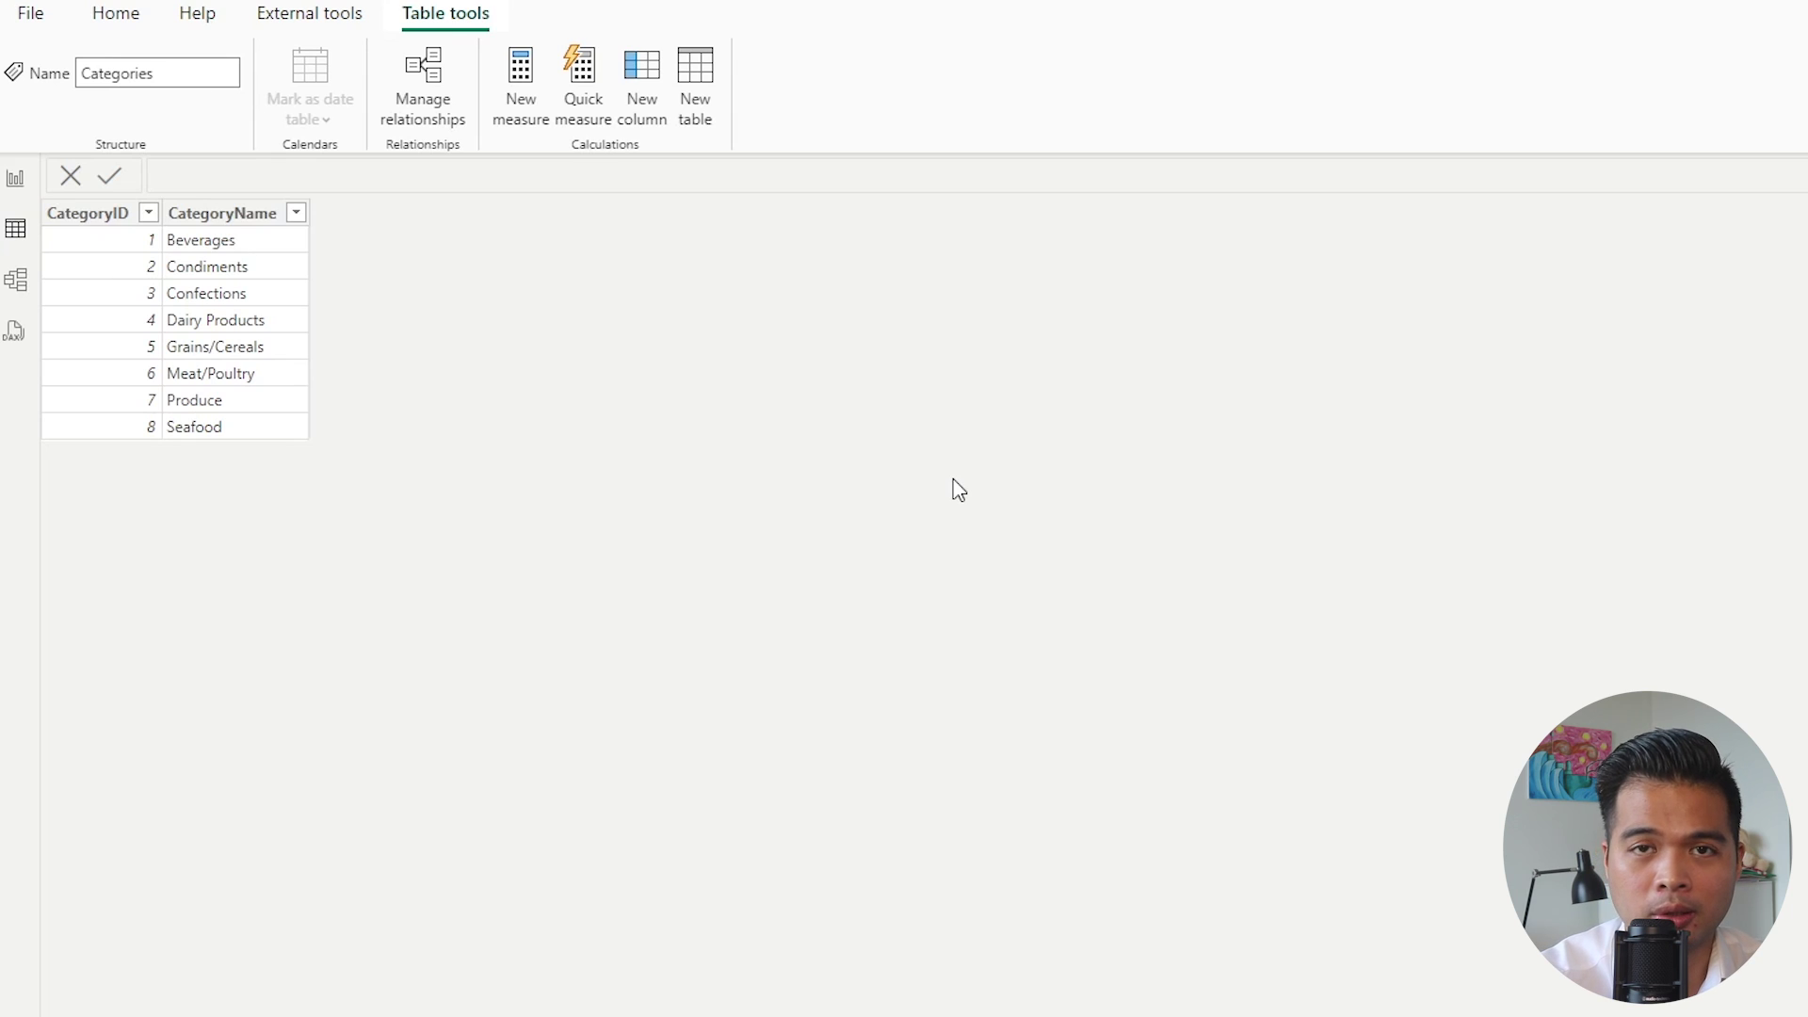
{"action": "left_click", "coordinate": [16, 178]}
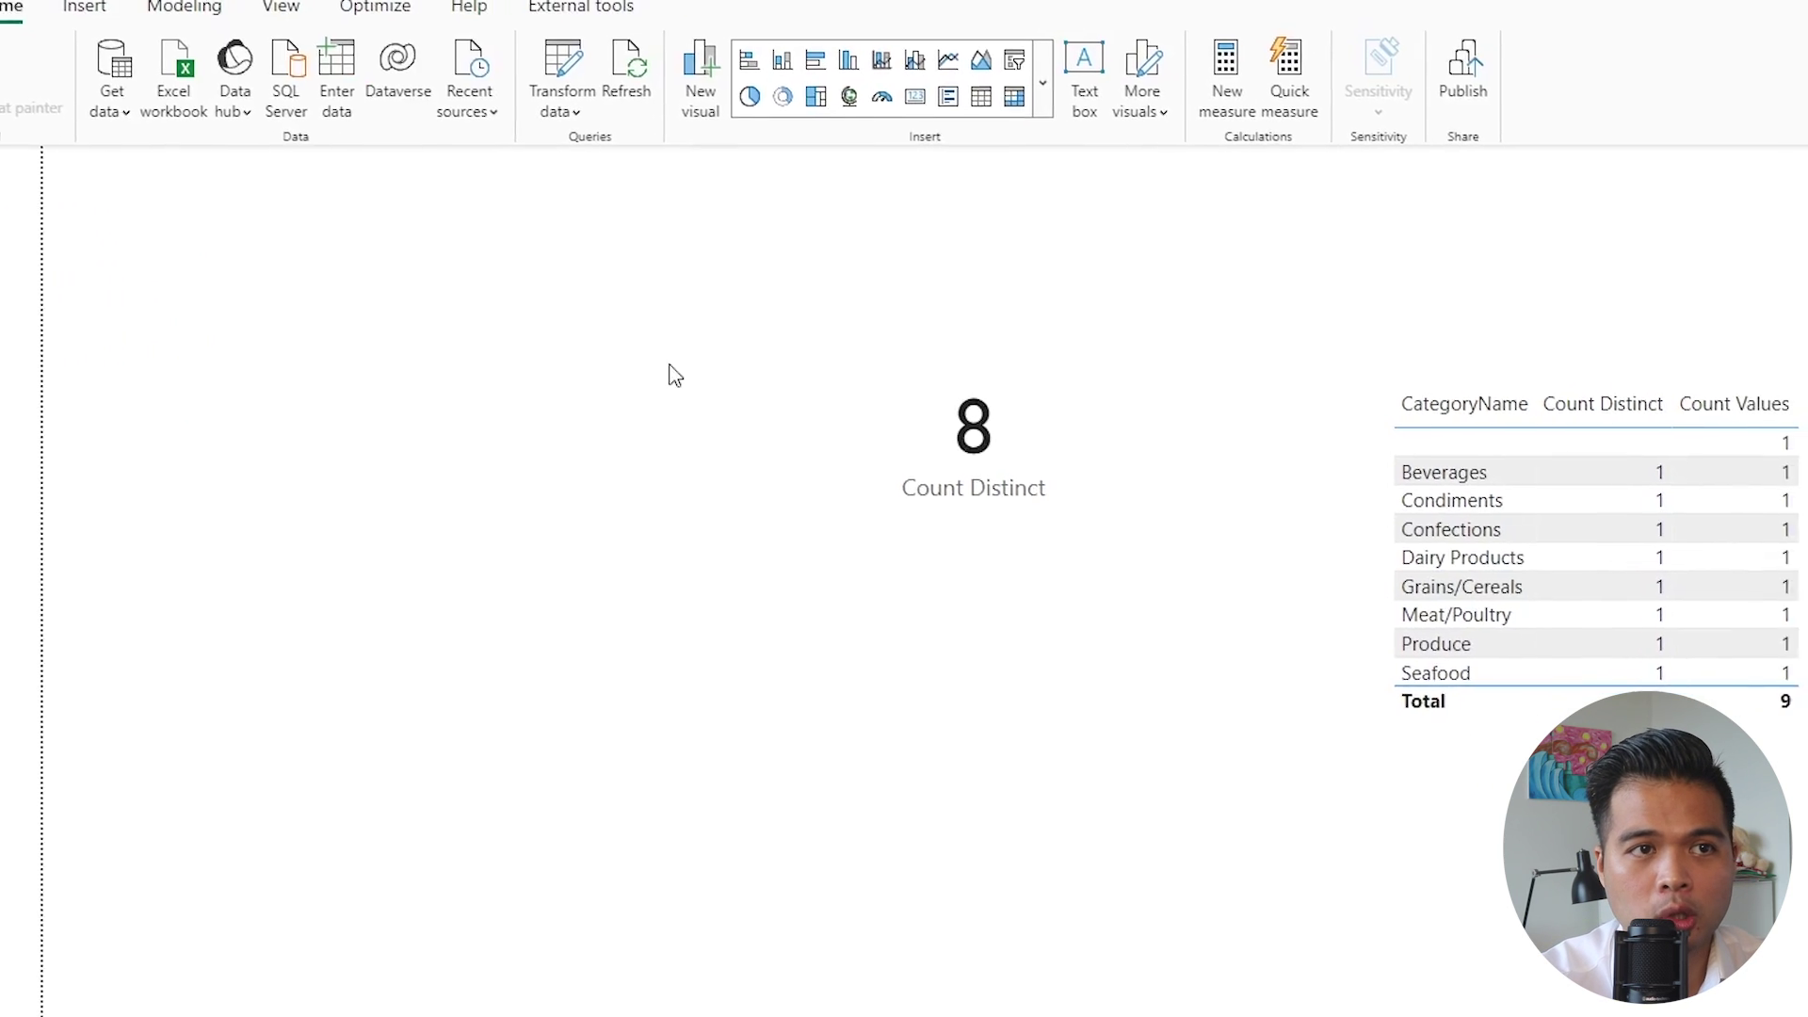